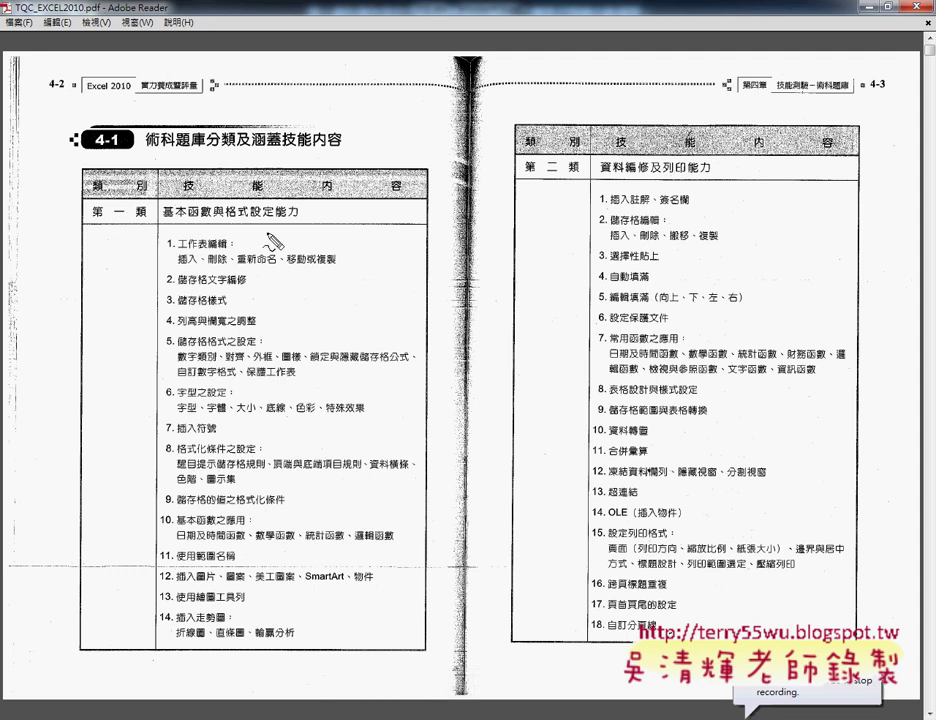
Underline 第一類 and 基本函數與格式設定 in red, then write 202-210 above the right-page table.
{"action": "left_click_drag", "start_coordinate": [92, 221], "coordinate": [145, 232]}
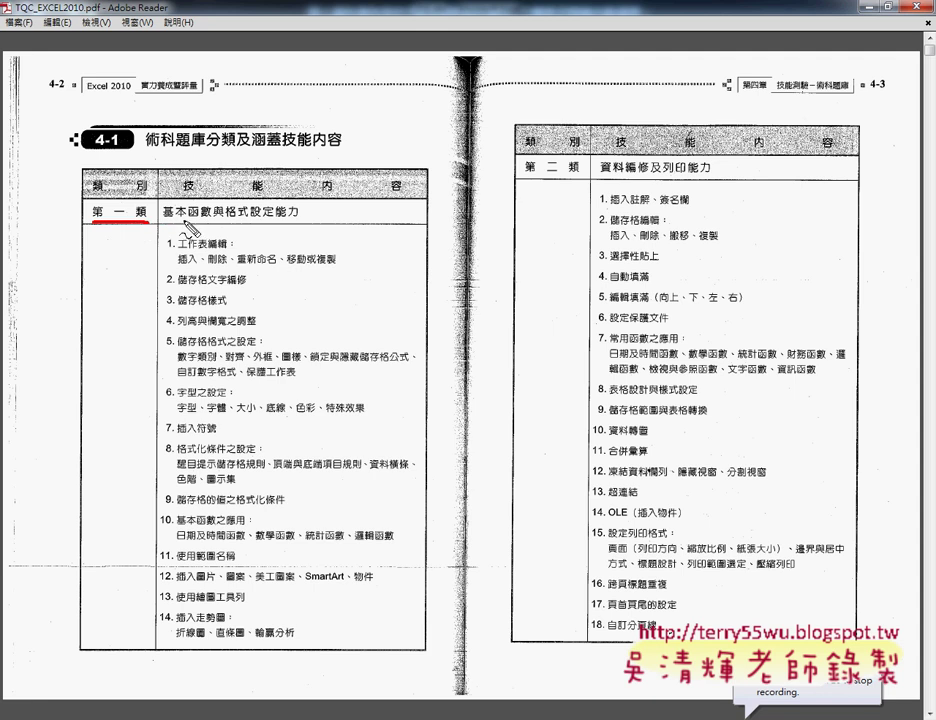
{"action": "mouse_move", "coordinate": [199, 223]}
{"action": "left_mouse_down"}
{"action": "mouse_move", "coordinate": [214, 223]}
{"action": "mouse_move", "coordinate": [181, 223]}
{"action": "mouse_move", "coordinate": [276, 223]}
{"action": "left_mouse_up"}
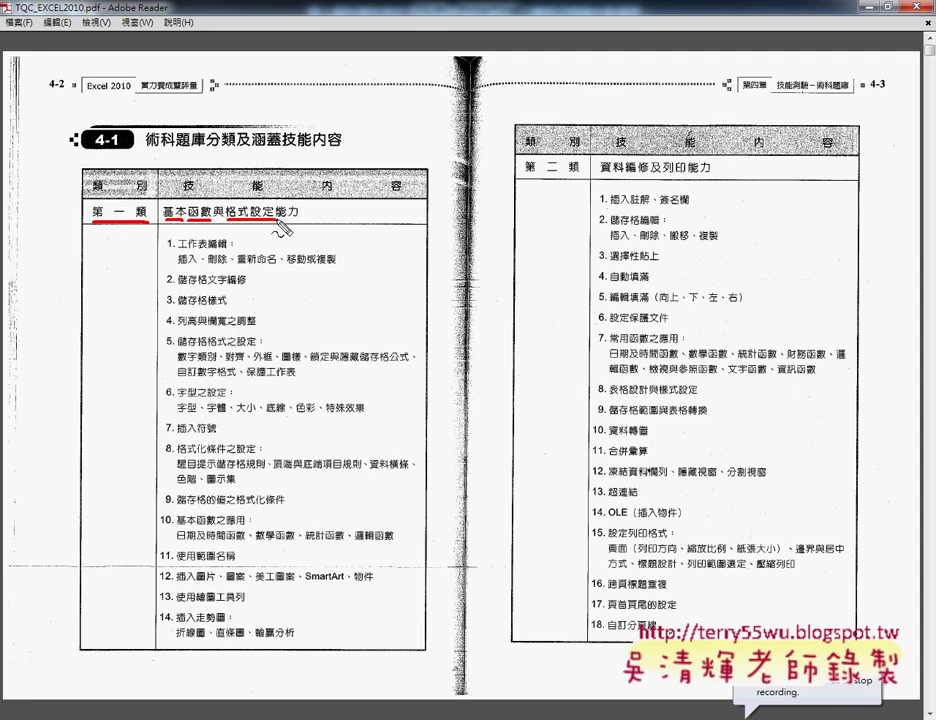
{"action": "mouse_move", "coordinate": [502, 103]}
{"action": "left_mouse_down"}
{"action": "mouse_move", "coordinate": [519, 116]}
{"action": "mouse_move", "coordinate": [537, 104]}
{"action": "mouse_move", "coordinate": [557, 116]}
{"action": "mouse_move", "coordinate": [575, 105]}
{"action": "mouse_move", "coordinate": [600, 116]}
{"action": "left_mouse_up"}
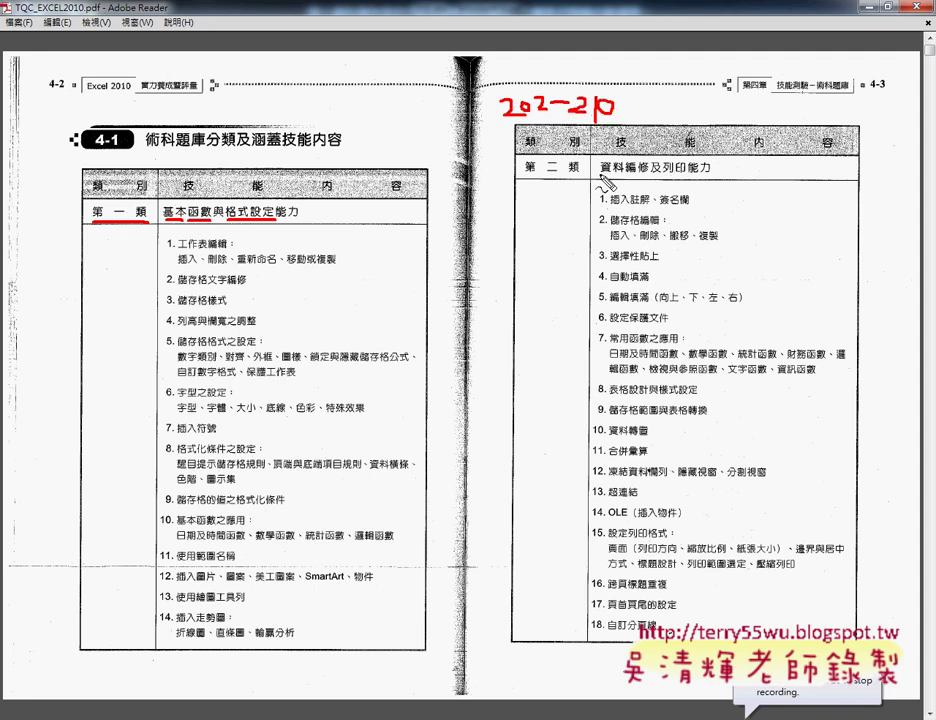
Red-underline 資料編修, 插入, 搬移, 選擇性貼上, 自動填滿 and 設定保護文件 on page 4-3.
{"action": "left_click_drag", "start_coordinate": [601, 175], "coordinate": [682, 176]}
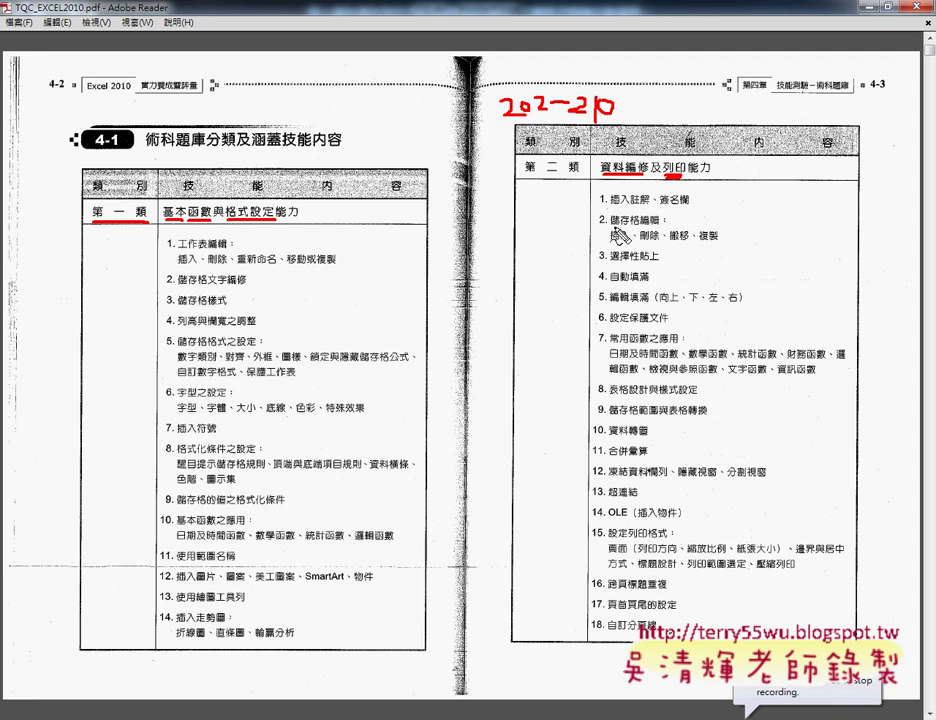
{"action": "left_click_drag", "start_coordinate": [610, 241], "coordinate": [630, 241]}
{"action": "left_click_drag", "start_coordinate": [611, 245], "coordinate": [629, 245]}
{"action": "left_click_drag", "start_coordinate": [670, 244], "coordinate": [718, 241]}
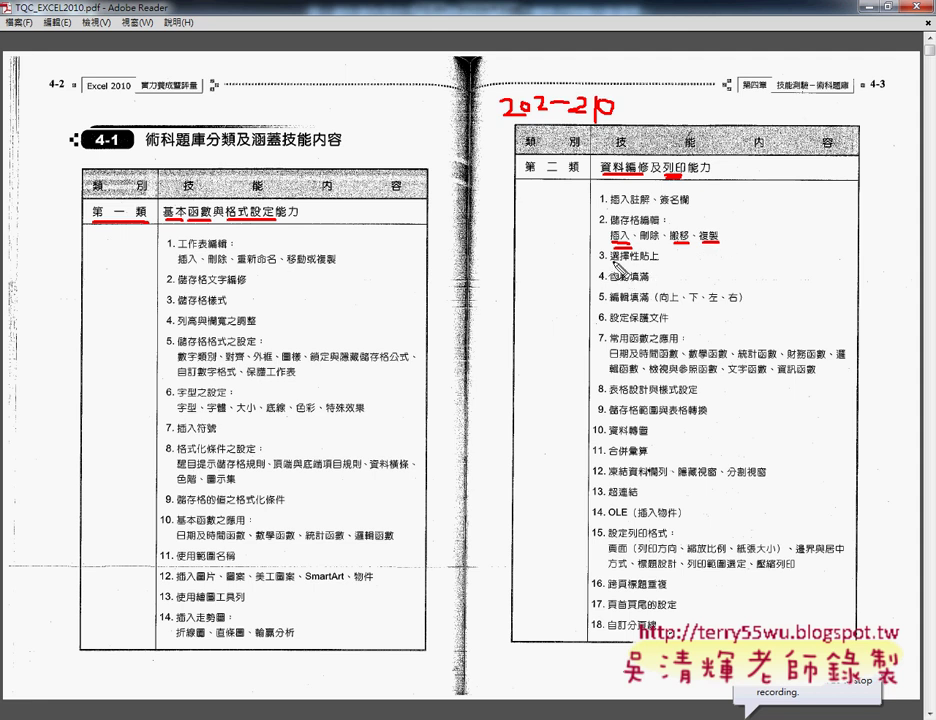
{"action": "left_click_drag", "start_coordinate": [611, 264], "coordinate": [656, 264]}
{"action": "left_click_drag", "start_coordinate": [611, 286], "coordinate": [650, 286]}
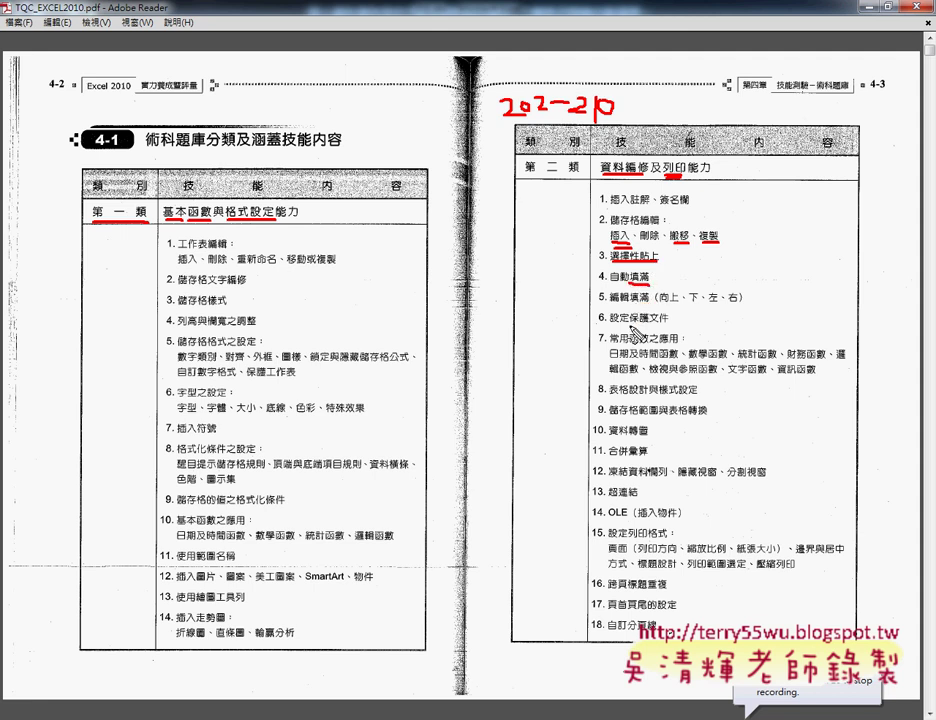
{"action": "left_click_drag", "start_coordinate": [609, 324], "coordinate": [668, 323]}
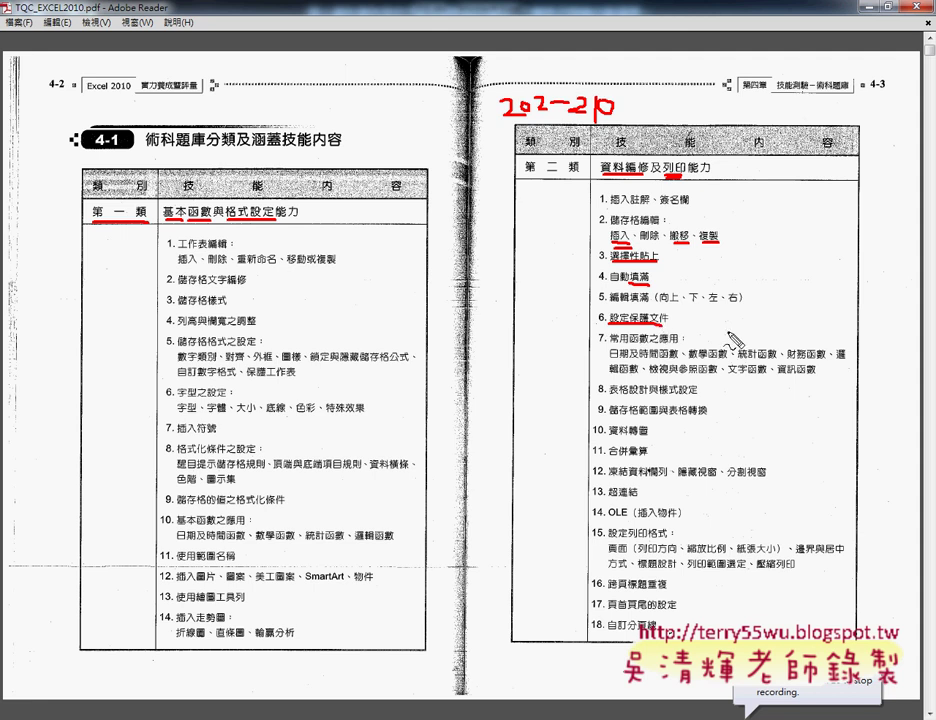
Underline 常用函數, 列印方向, 縮放比例, 紙張大小, 跨頁標題重複 and item 18, then erase all red ink.
{"action": "left_click_drag", "start_coordinate": [612, 346], "coordinate": [648, 346]}
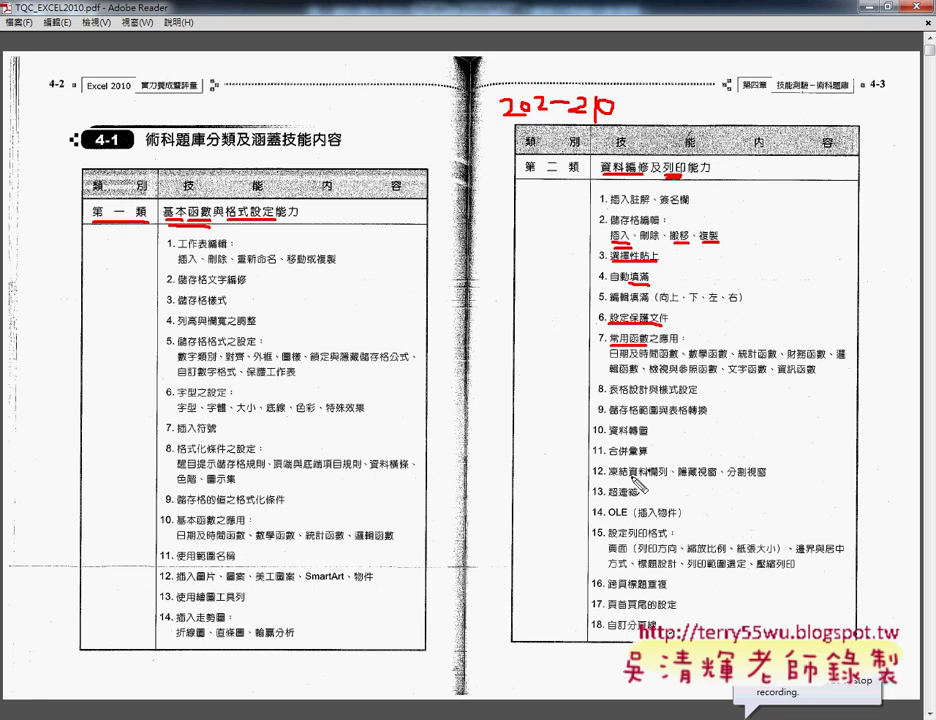
{"action": "left_click_drag", "start_coordinate": [624, 541], "coordinate": [650, 541]}
{"action": "left_click_drag", "start_coordinate": [640, 558], "coordinate": [673, 558]}
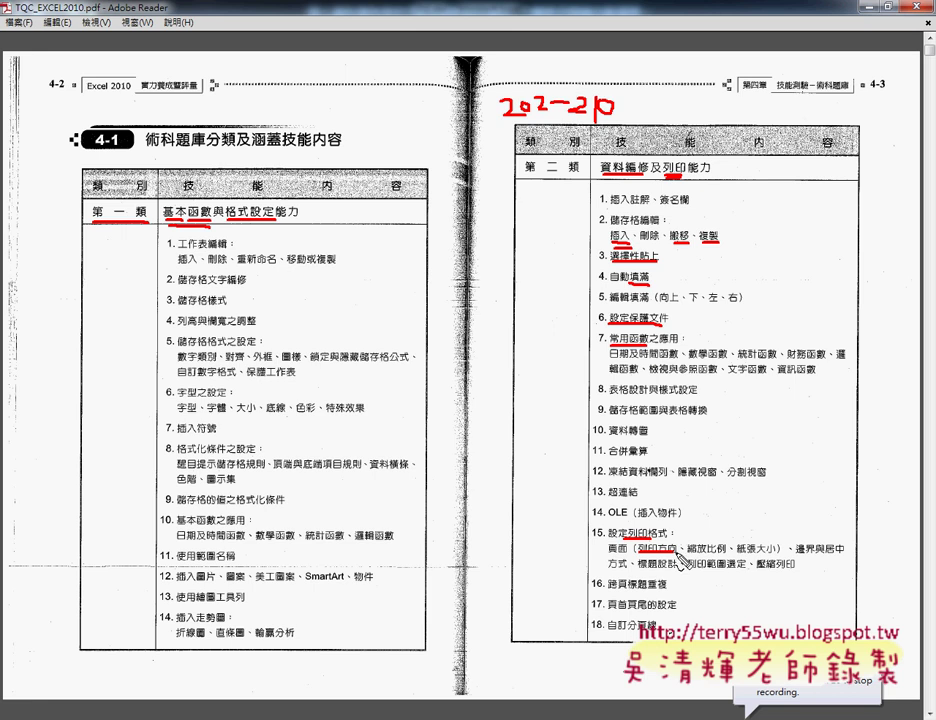
{"action": "left_click_drag", "start_coordinate": [697, 561], "coordinate": [727, 561]}
{"action": "left_click_drag", "start_coordinate": [737, 555], "coordinate": [780, 555]}
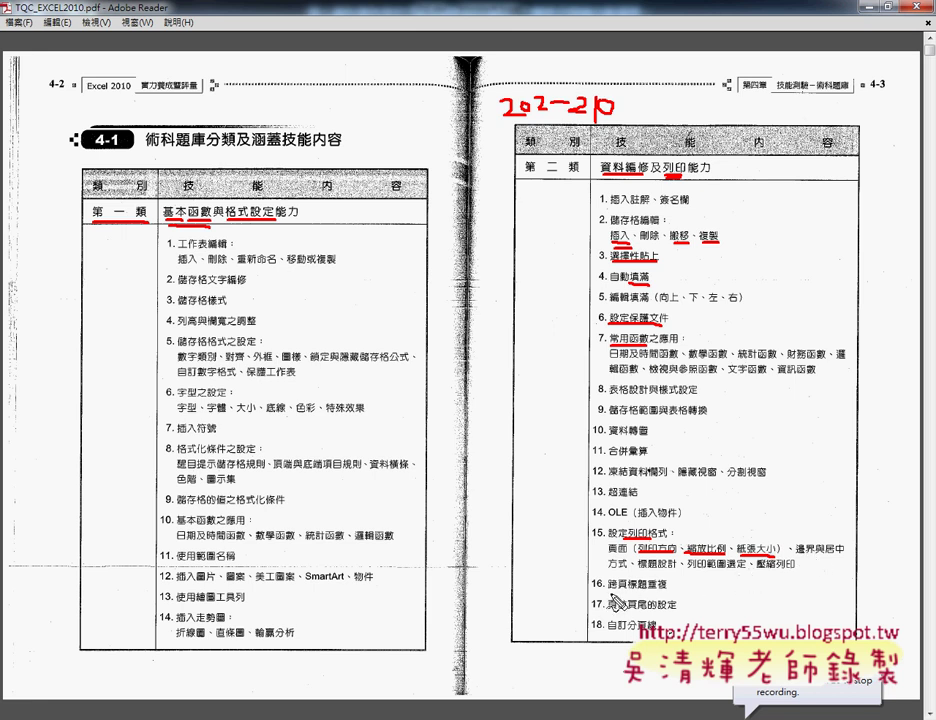
{"action": "left_click_drag", "start_coordinate": [608, 591], "coordinate": [666, 592]}
{"action": "left_click_drag", "start_coordinate": [634, 630], "coordinate": [657, 628]}
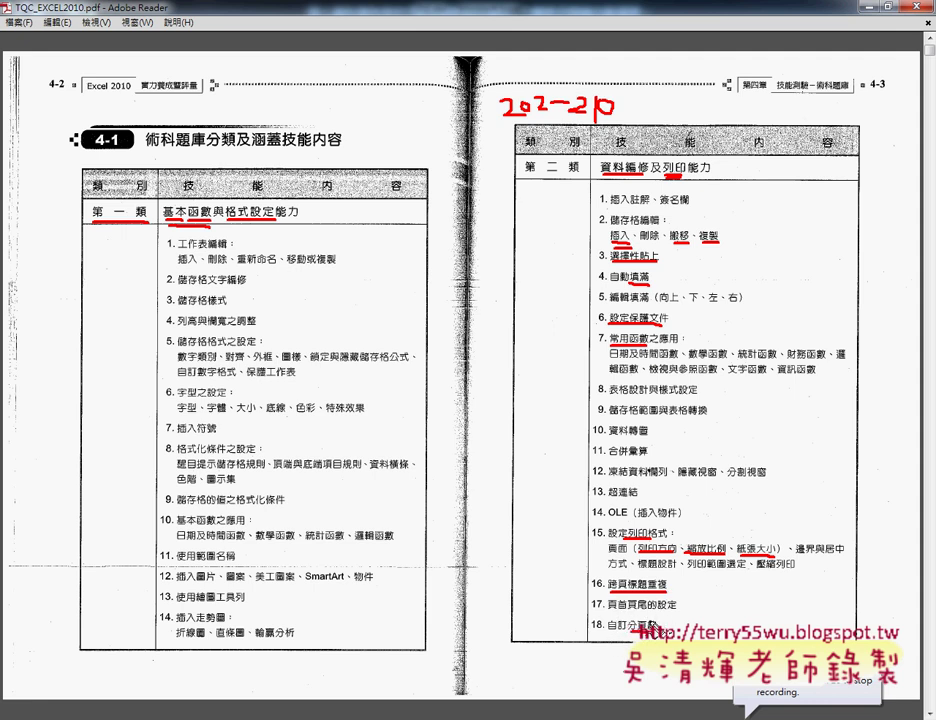
{"action": "key", "text": "Escape"}
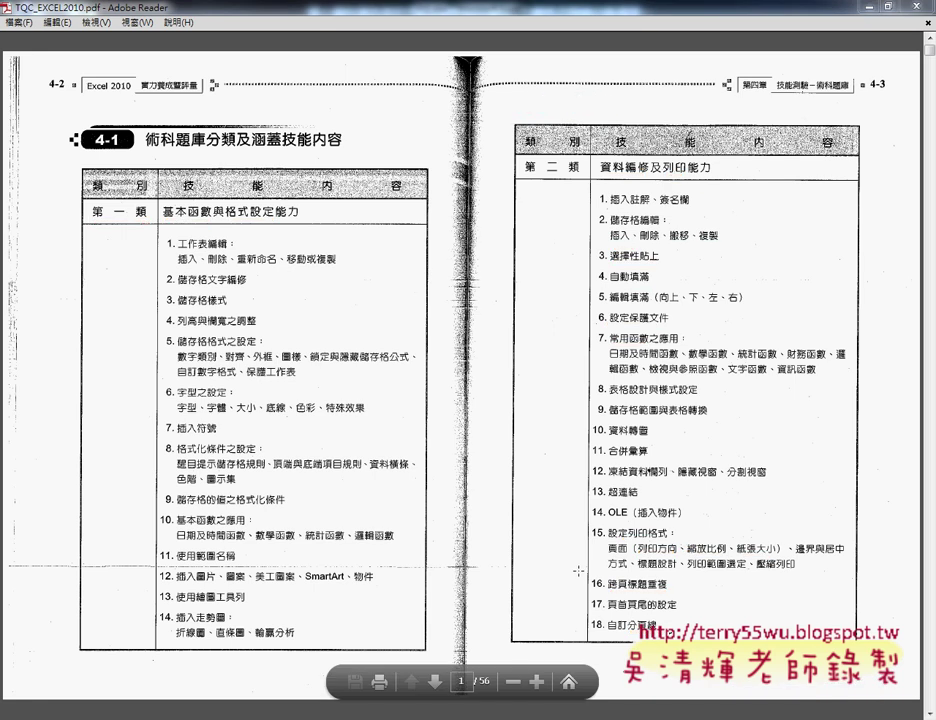
Scroll down to pages 4-28/4-29 showing exercise 202 快樂小學學生名冊.
{"action": "scroll", "coordinate": [565, 548], "scroll_direction": "down", "scroll_amount": 2}
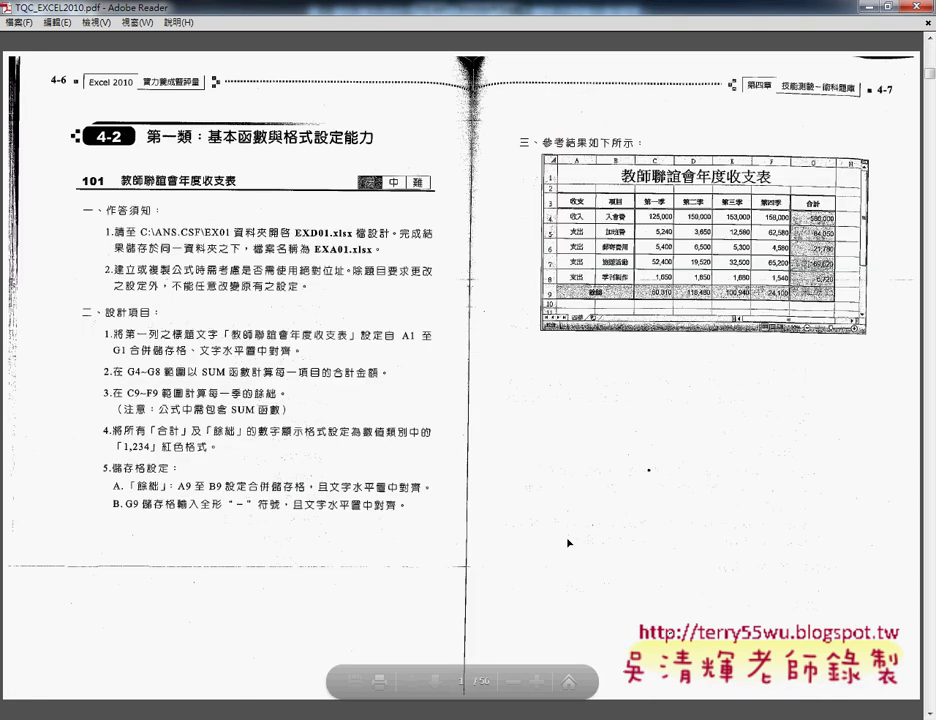
{"action": "scroll", "coordinate": [567, 539], "scroll_direction": "down", "scroll_amount": 5}
{"action": "scroll", "coordinate": [567, 539], "scroll_direction": "down", "scroll_amount": 2}
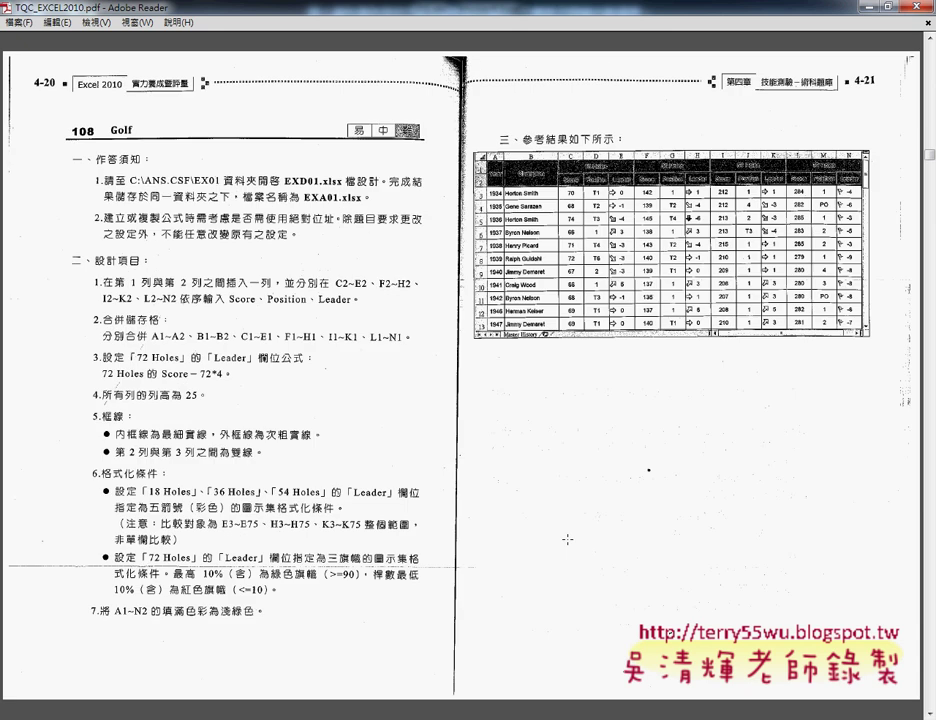
{"action": "scroll", "coordinate": [567, 539], "scroll_direction": "down", "scroll_amount": 2}
{"action": "scroll", "coordinate": [567, 539], "scroll_direction": "down", "scroll_amount": 1}
{"action": "scroll", "coordinate": [567, 539], "scroll_direction": "down", "scroll_amount": 1}
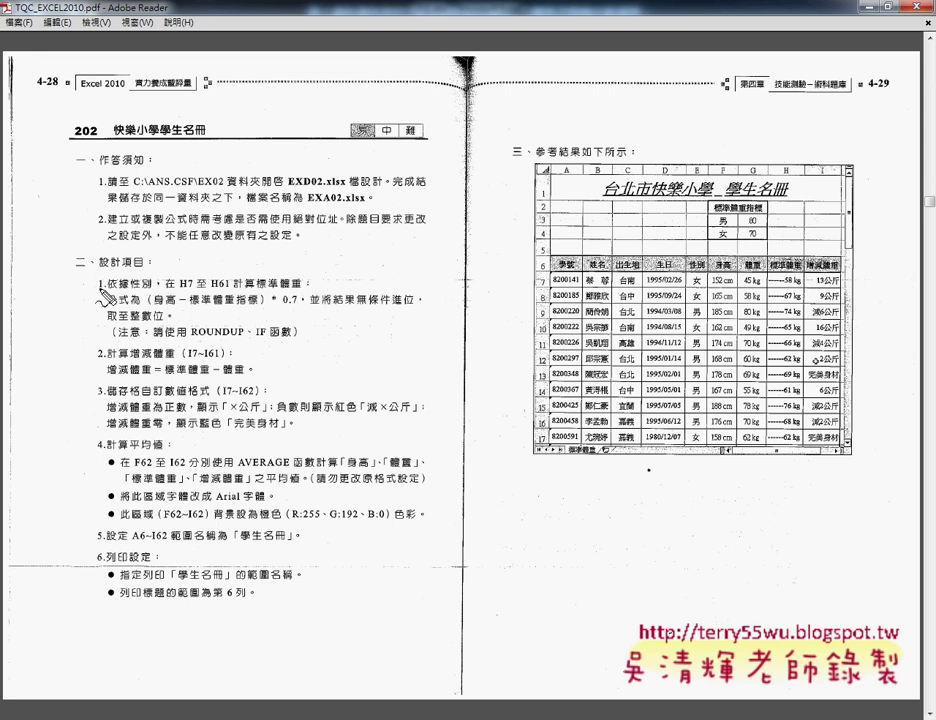
{"action": "left_click_drag", "start_coordinate": [95, 288], "coordinate": [107, 286]}
{"action": "left_click_drag", "start_coordinate": [92, 565], "coordinate": [106, 565]}
{"action": "left_click_drag", "start_coordinate": [783, 164], "coordinate": [782, 176]}
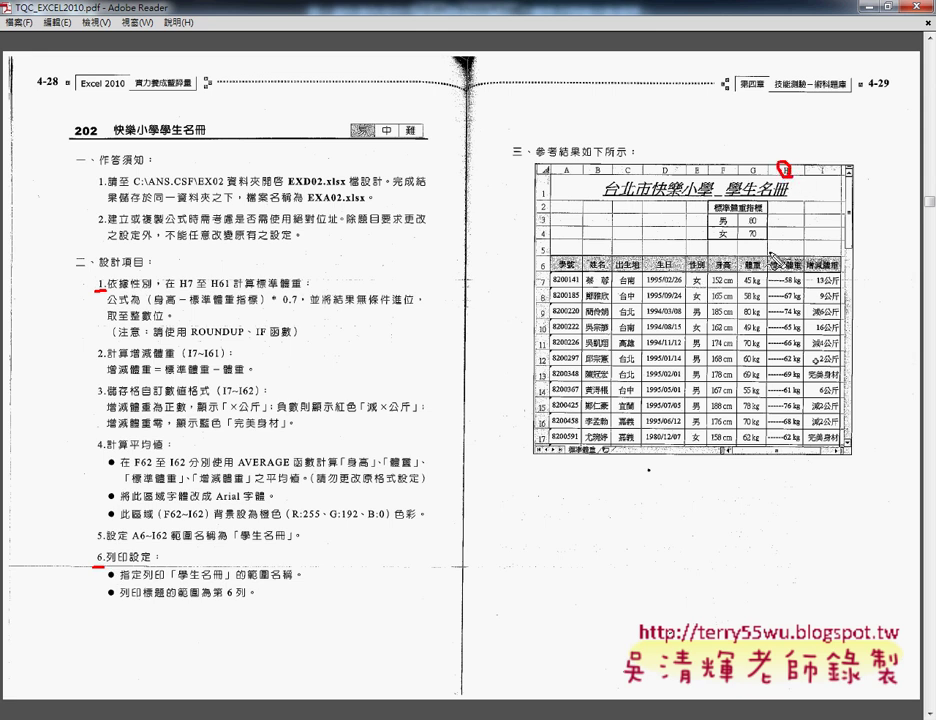
{"action": "mouse_move", "coordinate": [770, 268]}
{"action": "left_mouse_down"}
{"action": "mouse_move", "coordinate": [799, 267]}
{"action": "mouse_move", "coordinate": [797, 445]}
{"action": "left_mouse_up"}
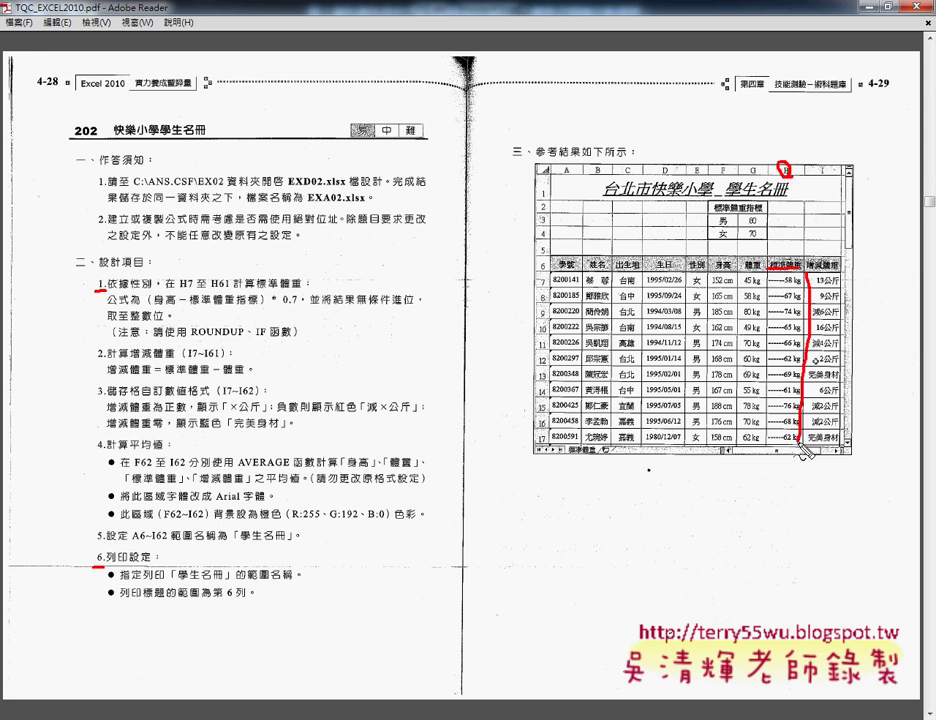
{"action": "left_click_drag", "start_coordinate": [765, 275], "coordinate": [762, 438]}
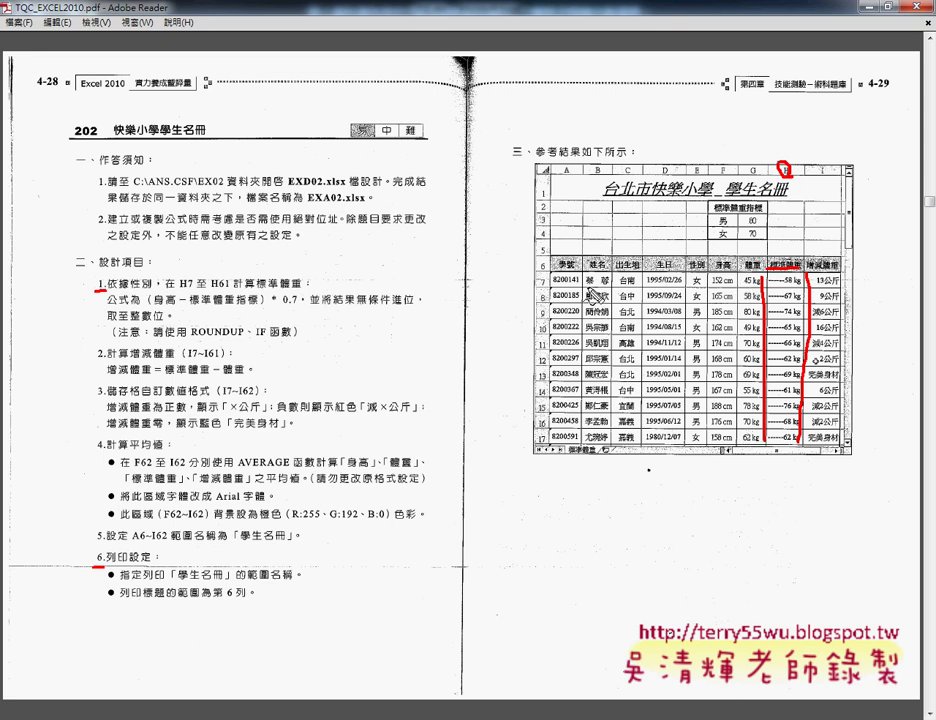
{"action": "left_click_drag", "start_coordinate": [587, 290], "coordinate": [610, 289]}
{"action": "left_click_drag", "start_coordinate": [744, 284], "coordinate": [800, 285]}
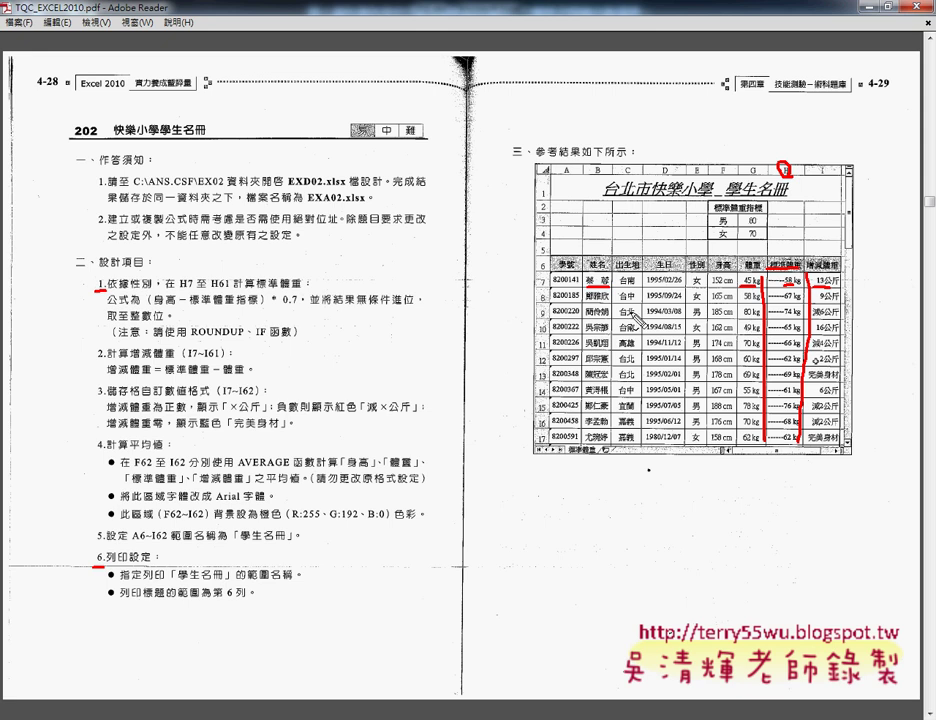
{"action": "left_click_drag", "start_coordinate": [585, 319], "coordinate": [607, 319]}
{"action": "left_click_drag", "start_coordinate": [744, 318], "coordinate": [758, 318]}
{"action": "left_click_drag", "start_coordinate": [764, 236], "coordinate": [764, 263]}
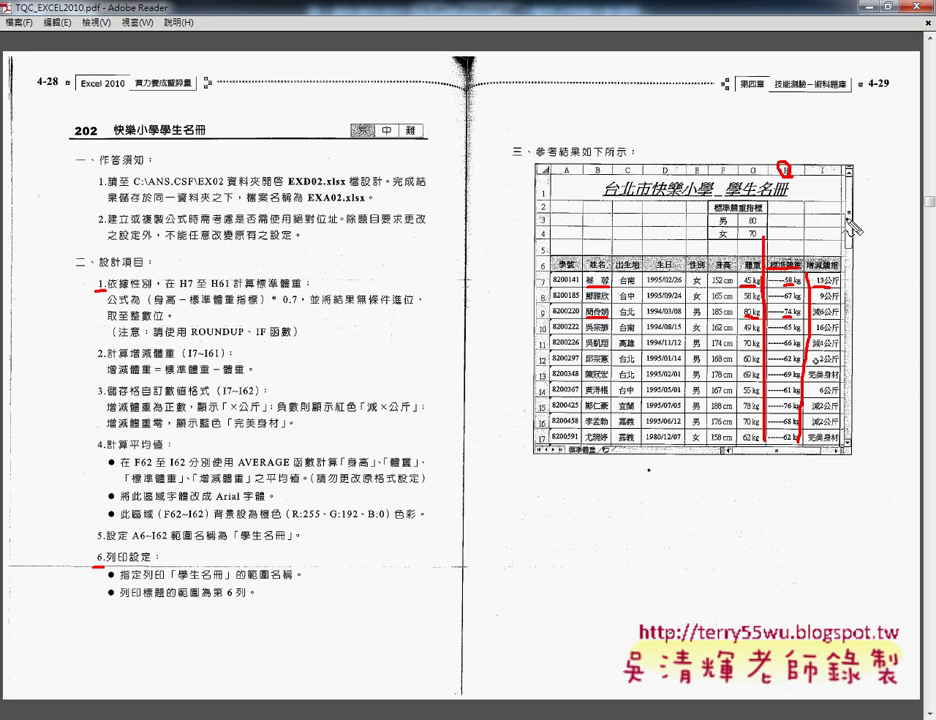
{"action": "left_click_drag", "start_coordinate": [840, 320], "coordinate": [838, 243]}
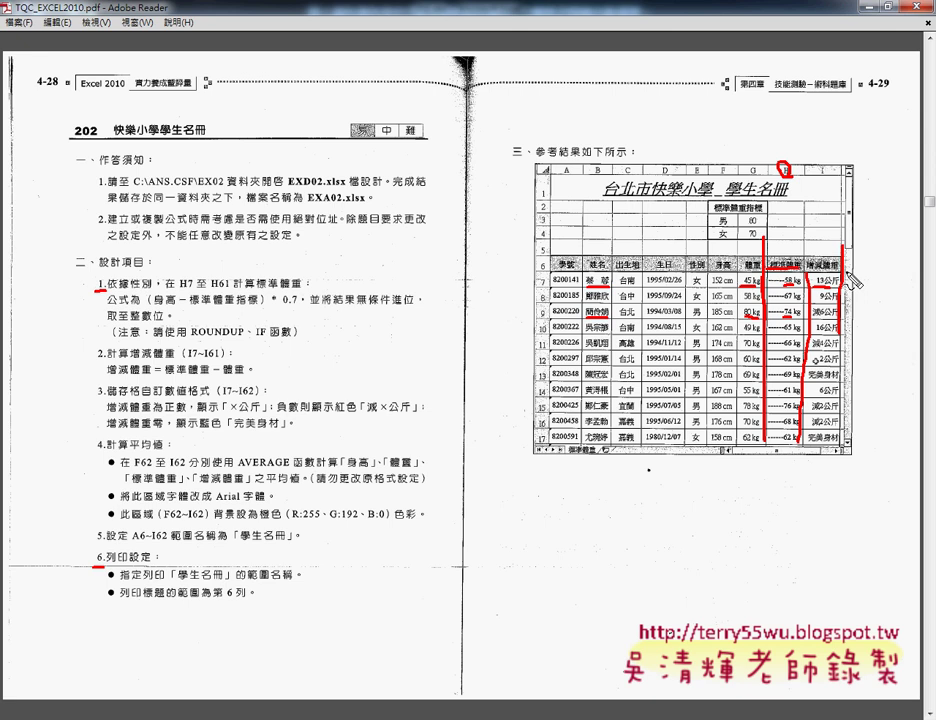
{"action": "key", "text": "Escape"}
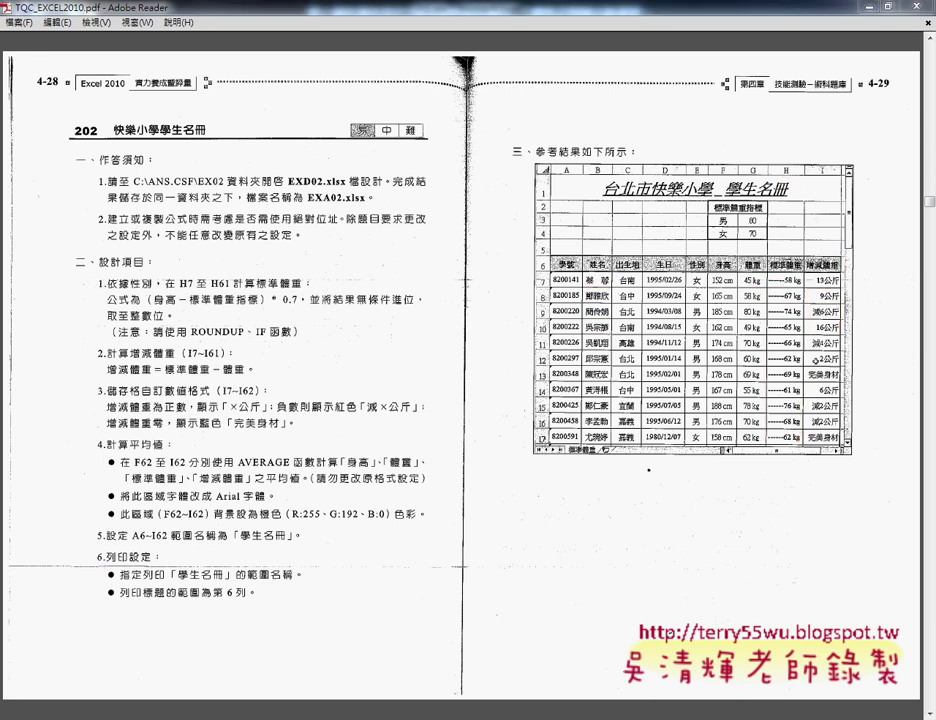
Zoom in and underline 身高, 標準體重, 0.7 and 無條件進位 in item 1.
{"action": "left_click", "coordinate": [536, 670]}
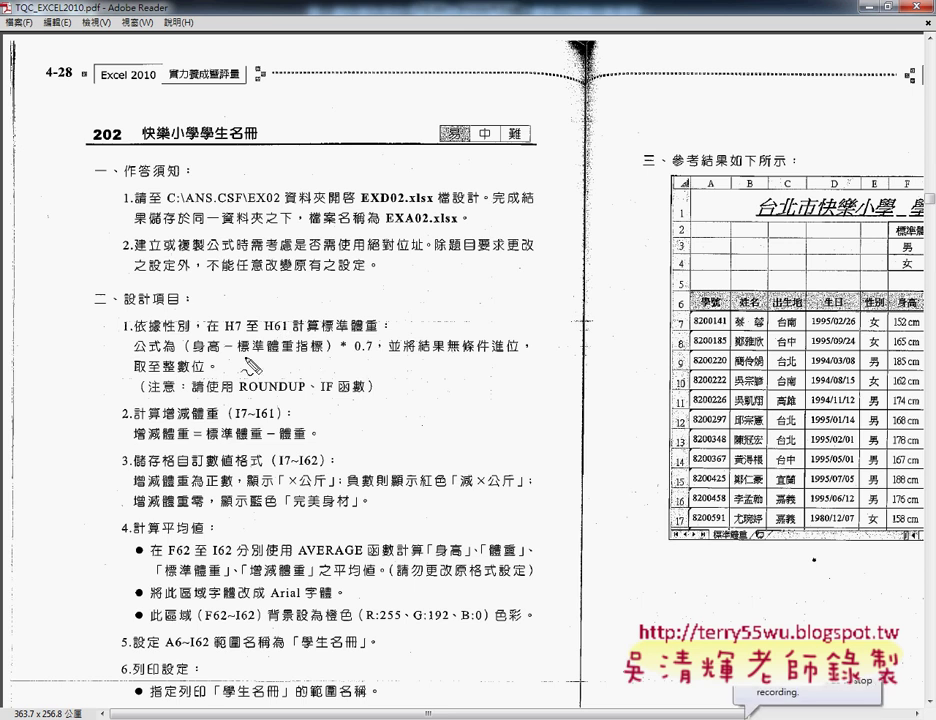
{"action": "left_click_drag", "start_coordinate": [196, 352], "coordinate": [216, 356]}
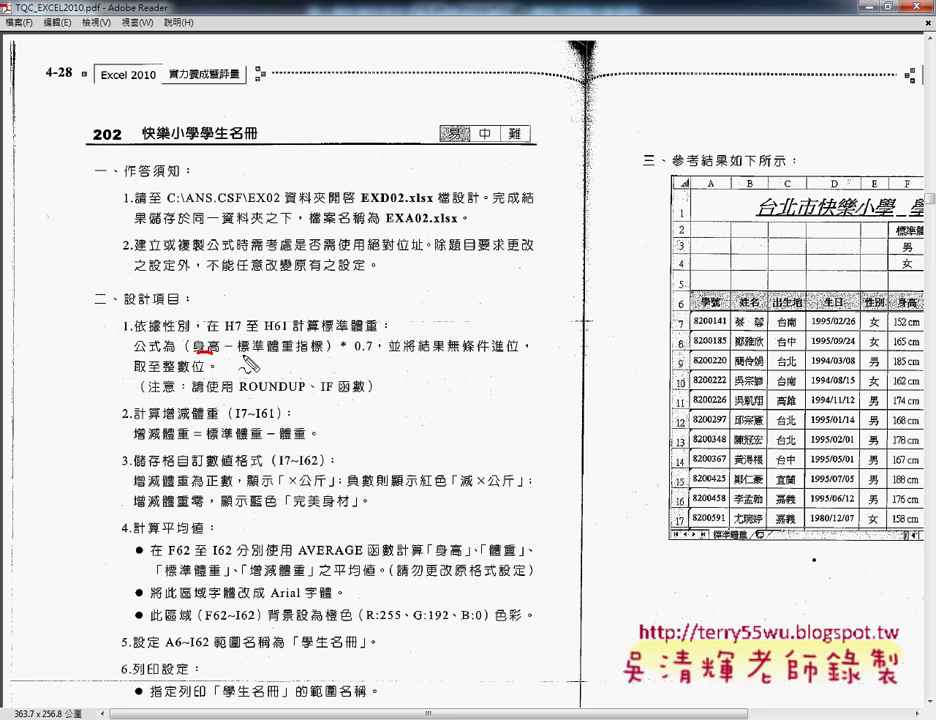
{"action": "left_click_drag", "start_coordinate": [242, 355], "coordinate": [322, 350]}
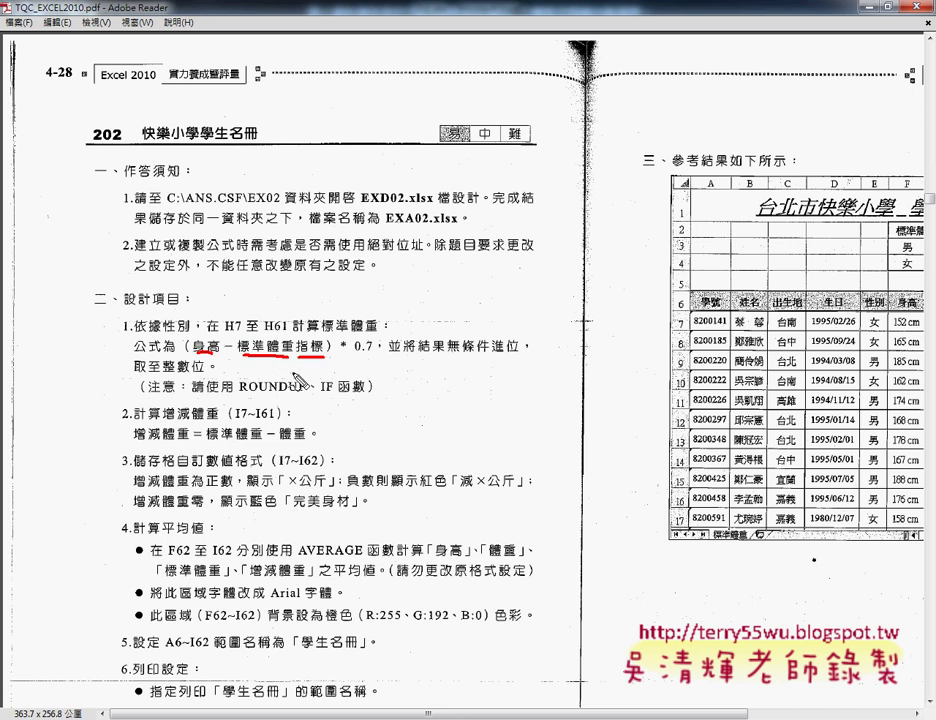
{"action": "left_click_drag", "start_coordinate": [351, 354], "coordinate": [371, 354]}
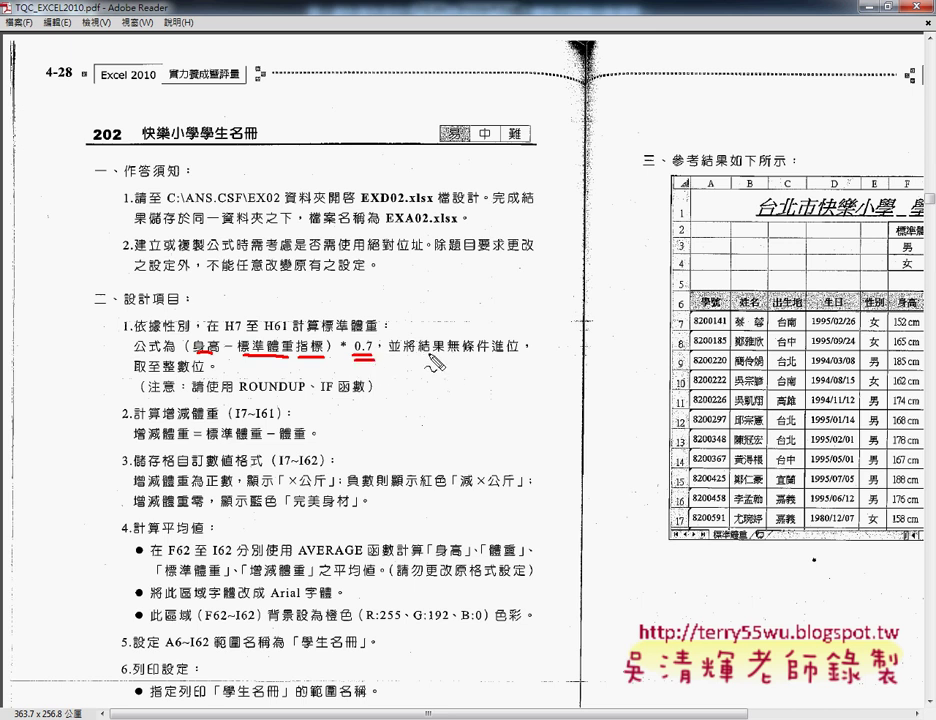
{"action": "left_click_drag", "start_coordinate": [448, 353], "coordinate": [517, 351]}
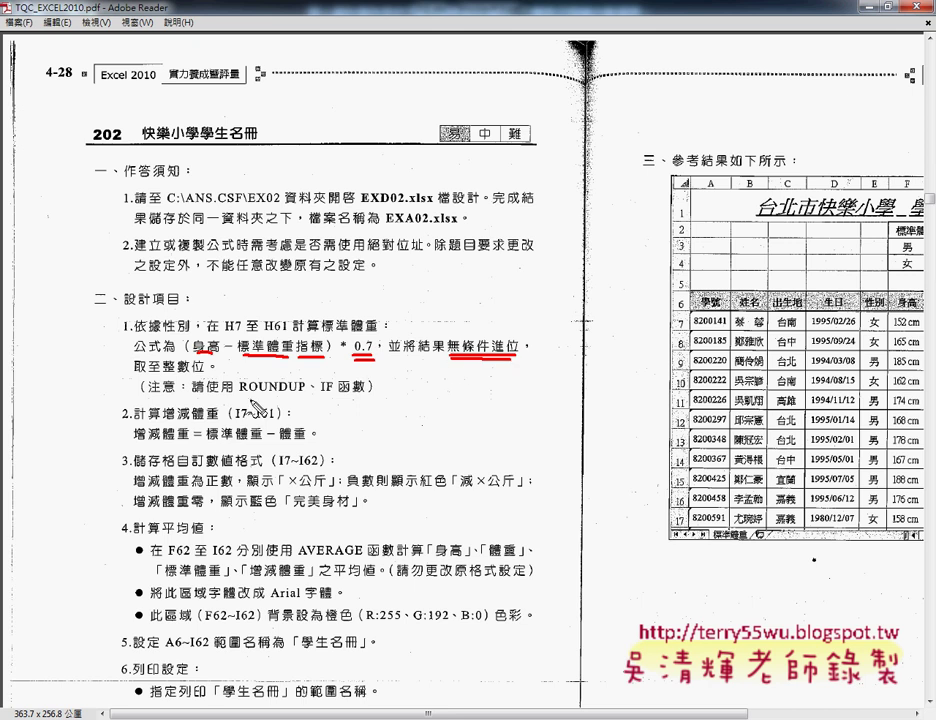
Mark ROUNDUP and IF with an arrow from the rounding rule, plus the I7~I61, I7~I62 ranges and 藍.
{"action": "left_click_drag", "start_coordinate": [228, 393], "coordinate": [300, 394]}
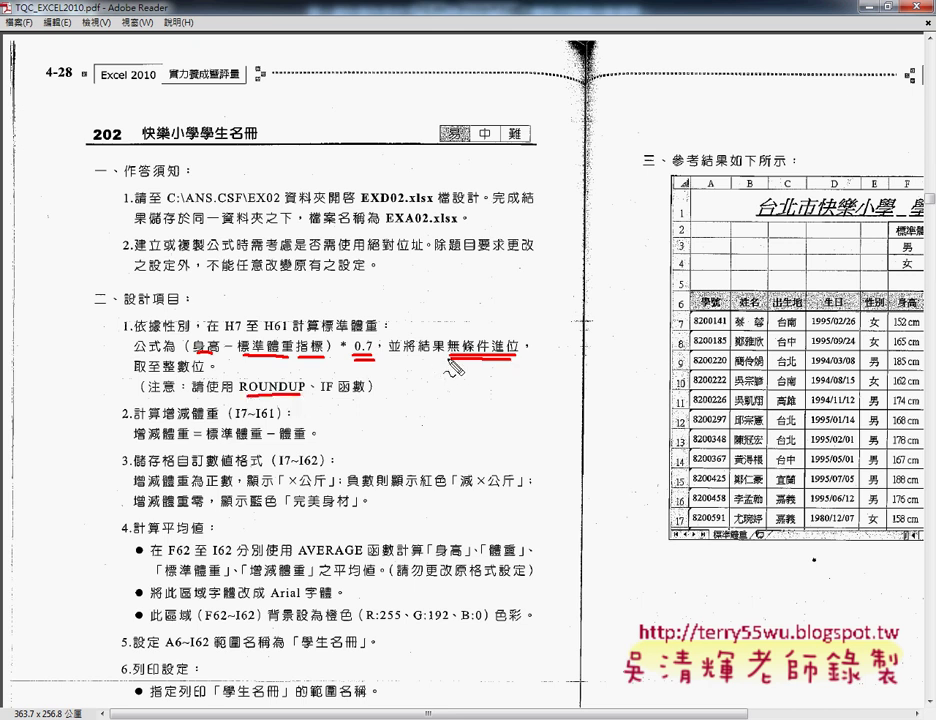
{"action": "left_click_drag", "start_coordinate": [390, 355], "coordinate": [288, 380]}
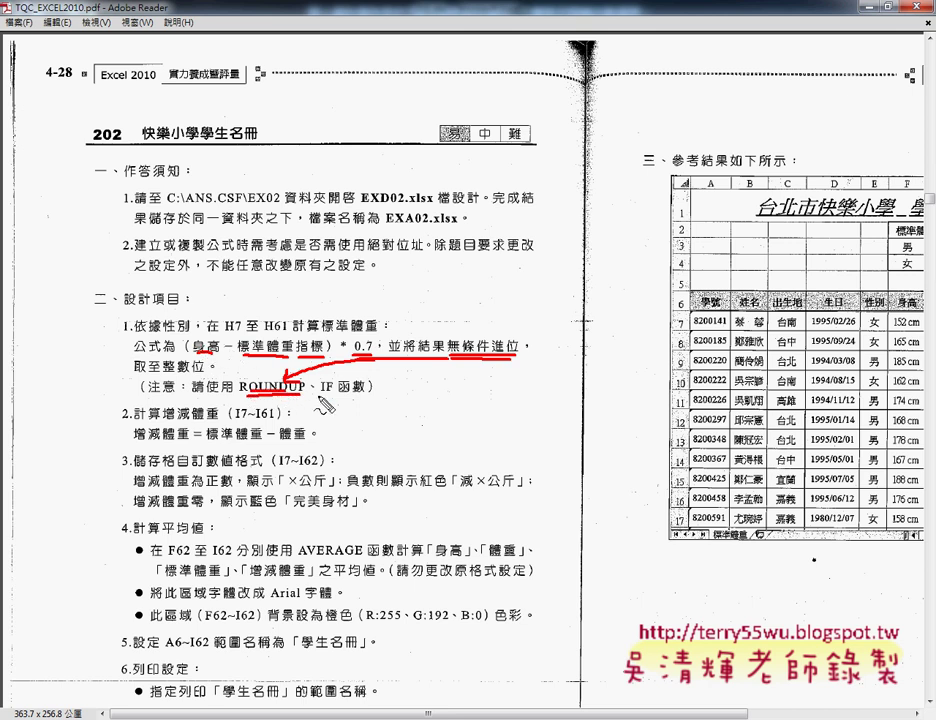
{"action": "left_click_drag", "start_coordinate": [318, 398], "coordinate": [331, 399]}
{"action": "mouse_move", "coordinate": [232, 421]}
{"action": "left_mouse_down"}
{"action": "mouse_move", "coordinate": [252, 421]}
{"action": "mouse_move", "coordinate": [260, 441]}
{"action": "mouse_move", "coordinate": [306, 441]}
{"action": "left_mouse_up"}
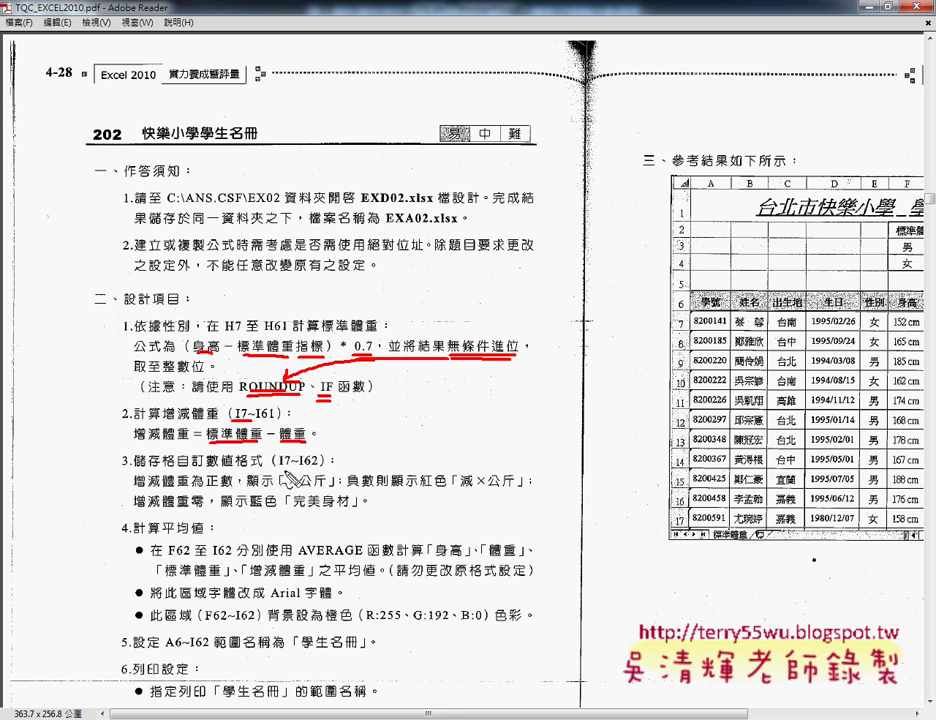
{"action": "mouse_move", "coordinate": [281, 467]}
{"action": "left_mouse_down"}
{"action": "mouse_move", "coordinate": [330, 467]}
{"action": "mouse_move", "coordinate": [372, 487]}
{"action": "mouse_move", "coordinate": [518, 488]}
{"action": "left_mouse_up"}
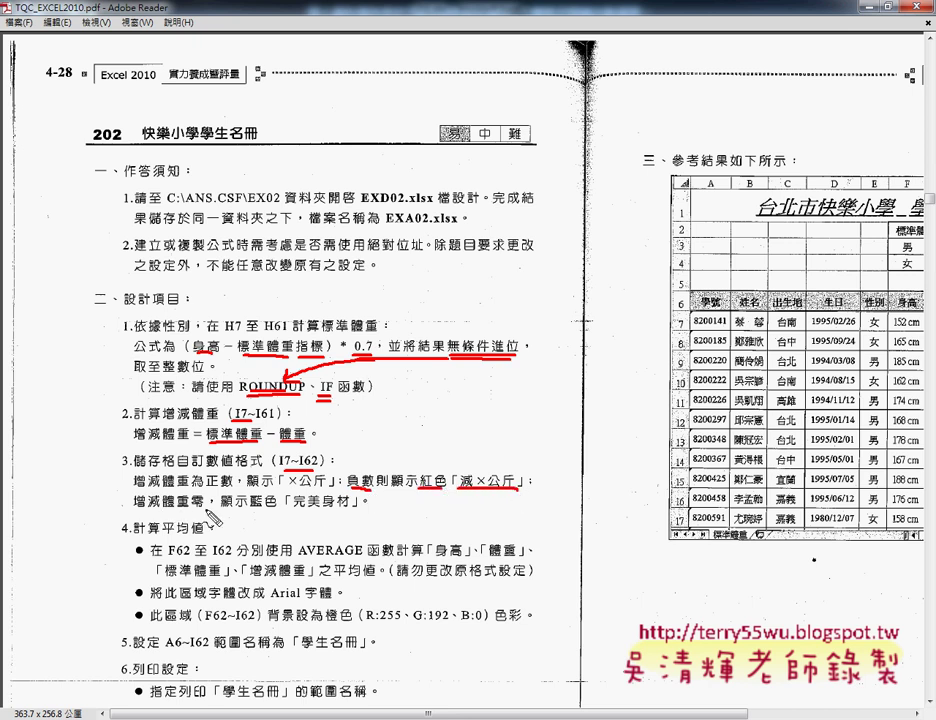
{"action": "left_click_drag", "start_coordinate": [251, 508], "coordinate": [347, 509]}
Clear the ink and bring up the finished 202 sample workbook.
{"action": "key", "text": "Escape"}
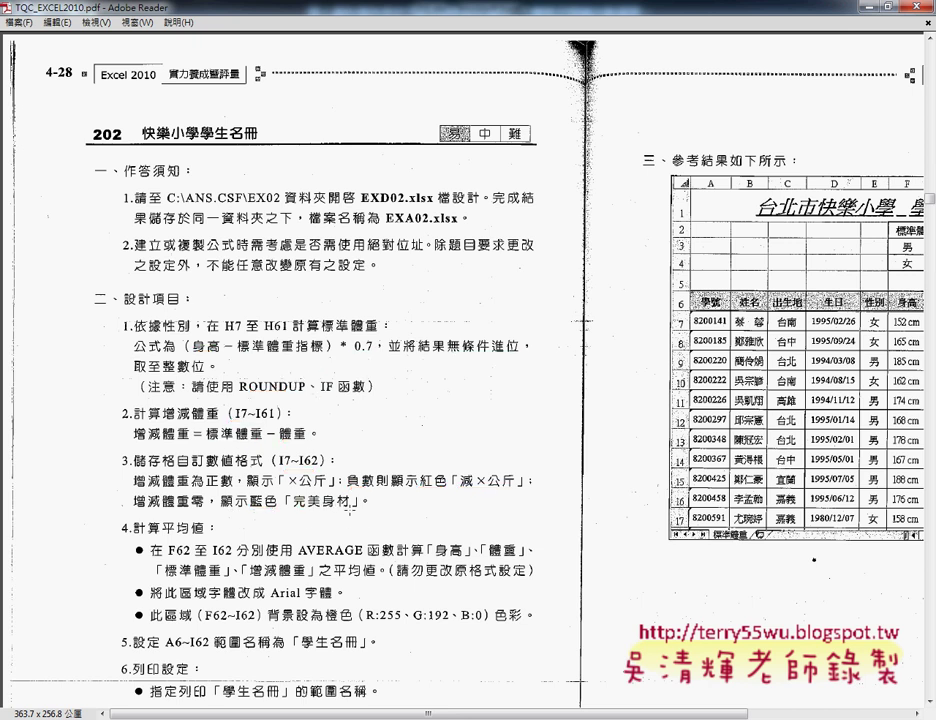
{"action": "mouse_move", "coordinate": [256, 712]}
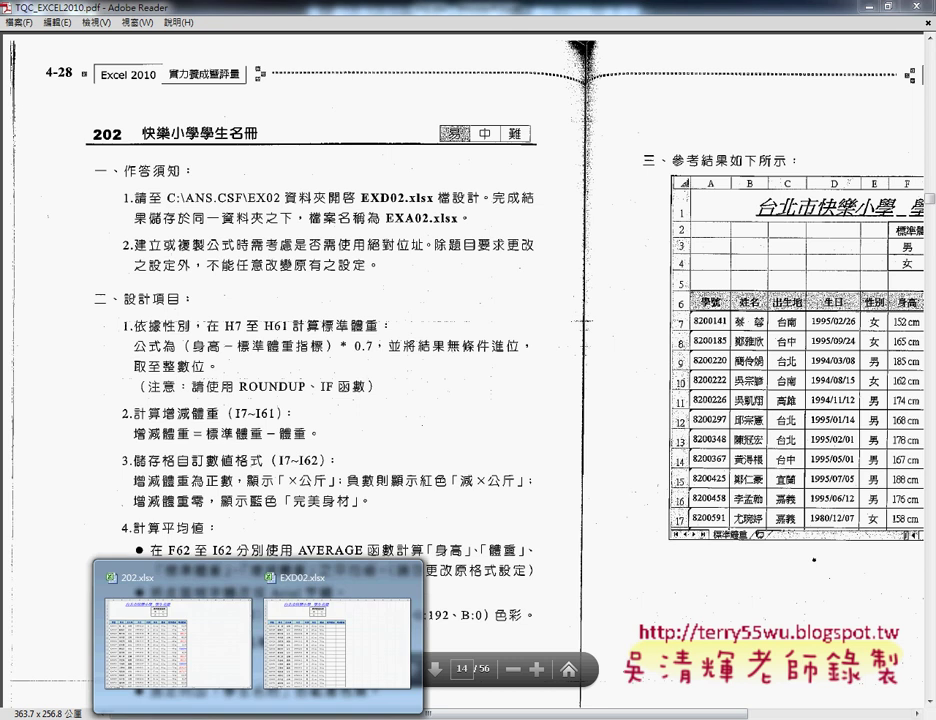
{"action": "left_click", "coordinate": [200, 688]}
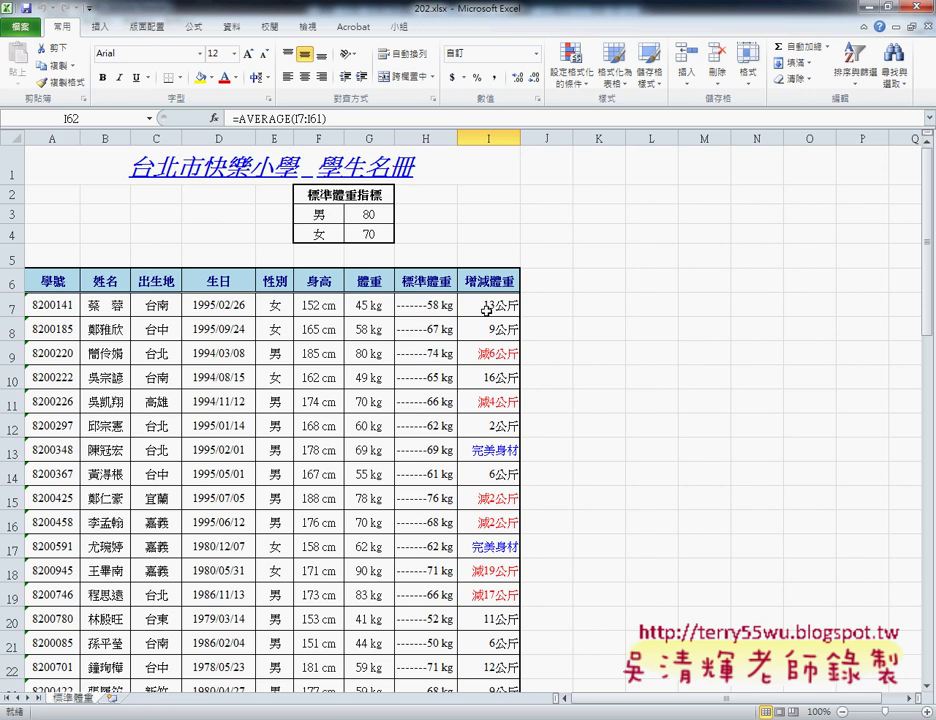
Switch to EXD02.xlsx and point out H7, the F7 height and the male index 80.
{"action": "mouse_move", "coordinate": [258, 716]}
{"action": "left_click", "coordinate": [306, 689]}
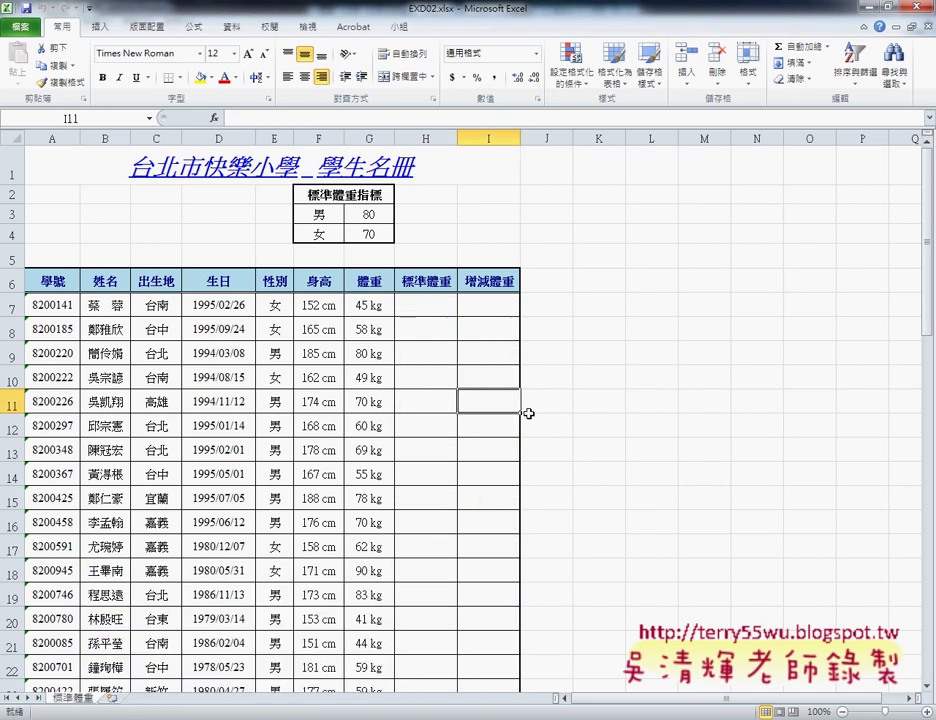
{"action": "left_click", "coordinate": [434, 307]}
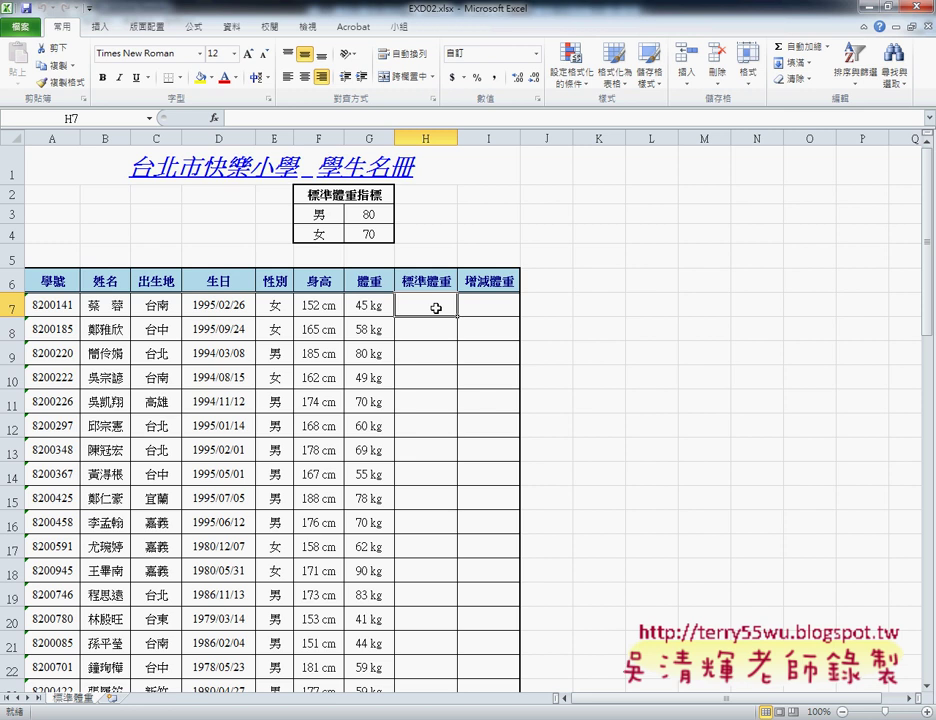
{"action": "left_click", "coordinate": [310, 306]}
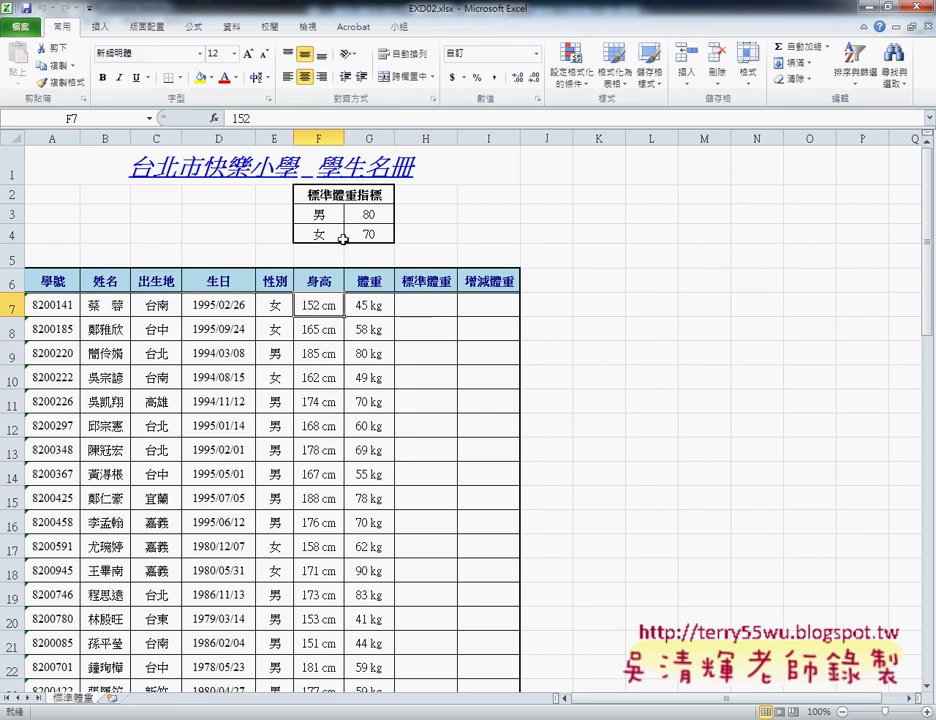
{"action": "left_click", "coordinate": [366, 213]}
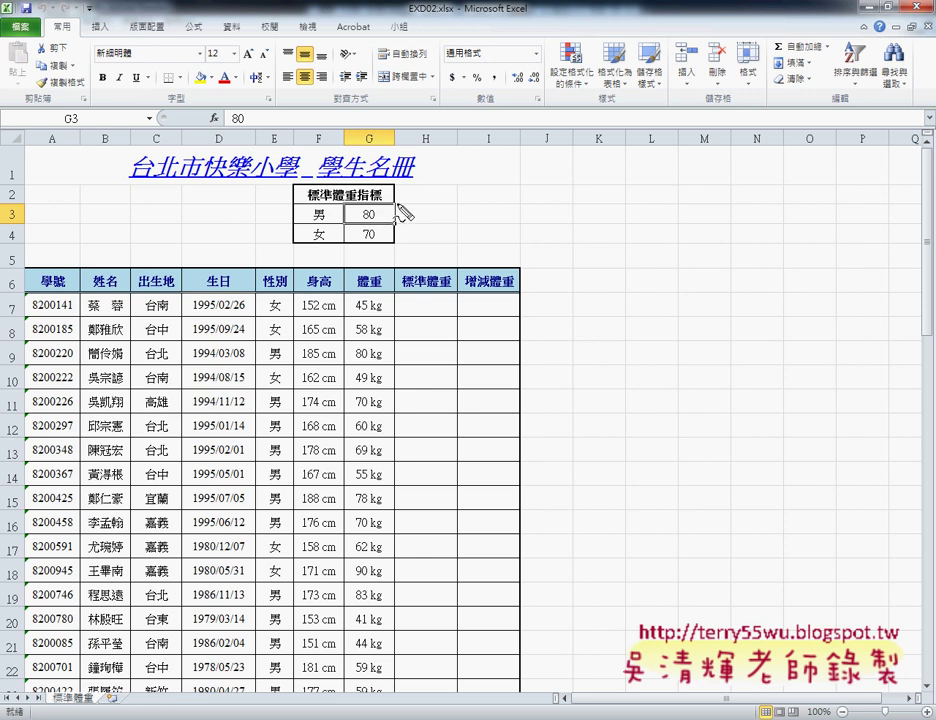
{"action": "left_click_drag", "start_coordinate": [341, 203], "coordinate": [394, 202]}
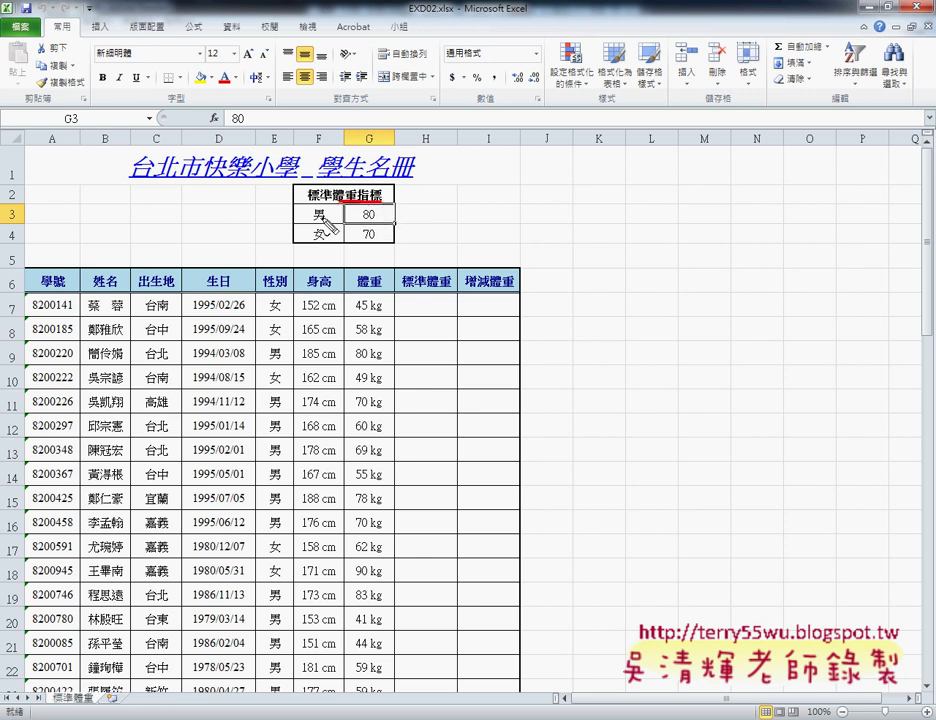
{"action": "left_click_drag", "start_coordinate": [309, 207], "coordinate": [320, 219]}
{"action": "left_click_drag", "start_coordinate": [278, 298], "coordinate": [271, 313]}
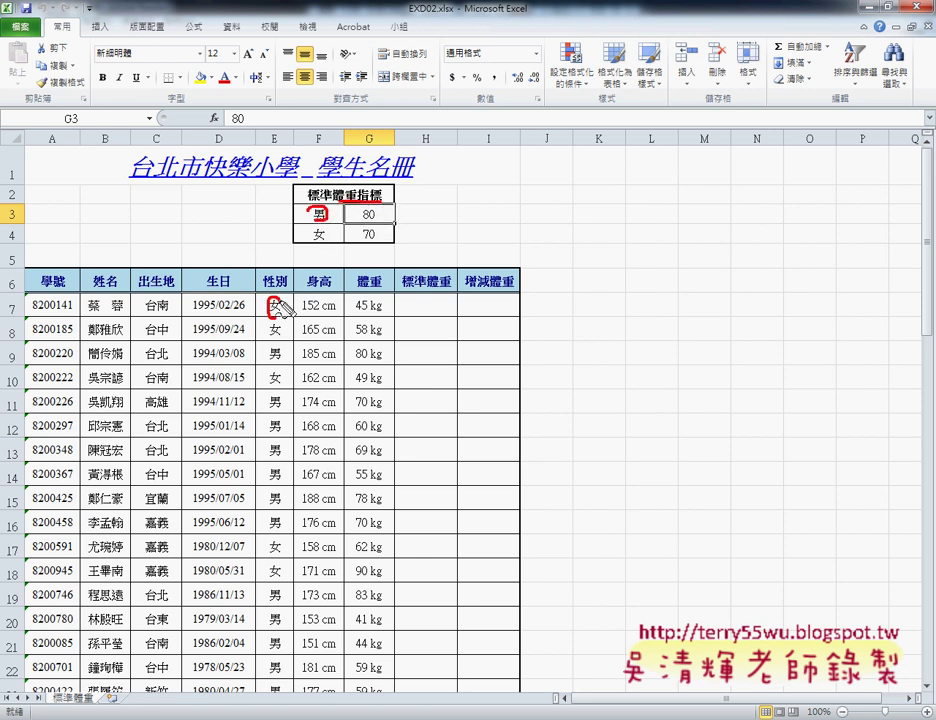
{"action": "left_click_drag", "start_coordinate": [318, 226], "coordinate": [313, 243]}
{"action": "left_click_drag", "start_coordinate": [372, 228], "coordinate": [361, 244]}
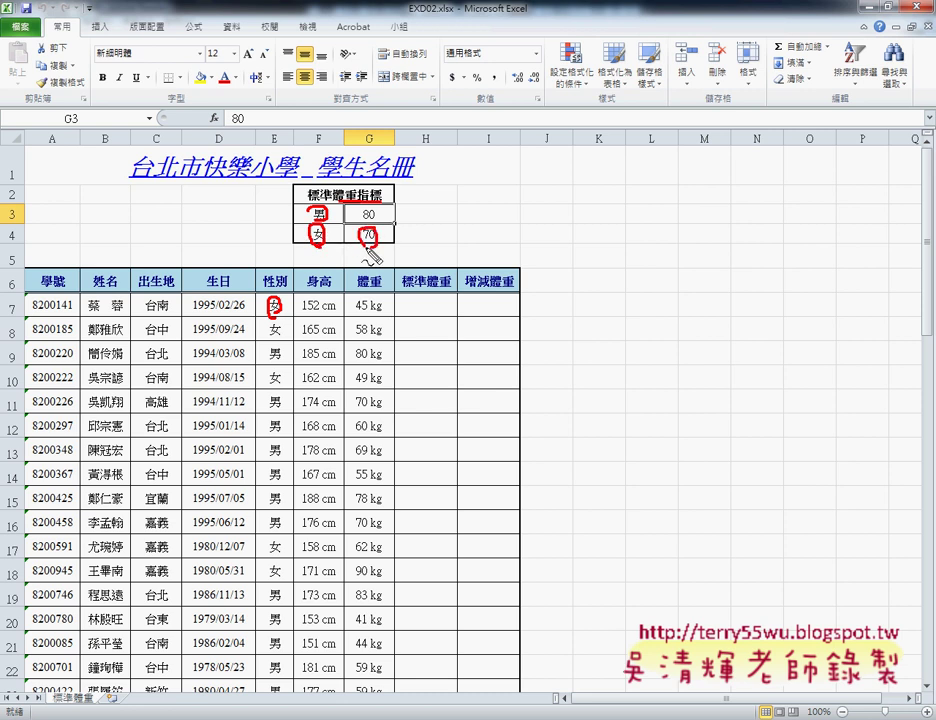
{"action": "left_click_drag", "start_coordinate": [305, 314], "coordinate": [333, 313]}
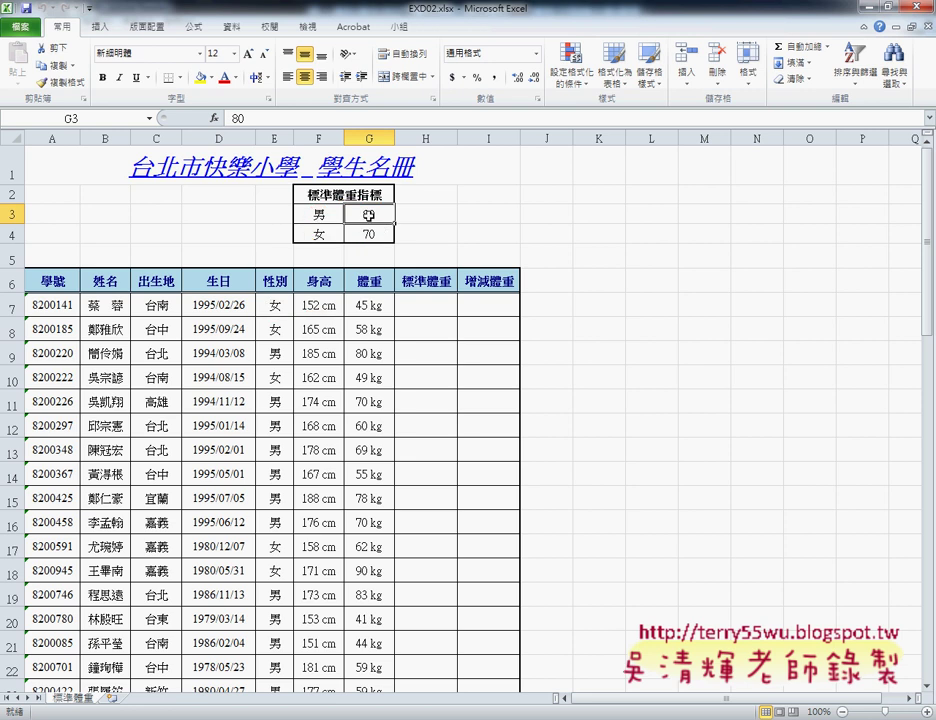
In H7, build =(F7-G4)*0.7 from the F7 height and G4 female index, giving 57 kg.
{"action": "left_click", "coordinate": [276, 308]}
{"action": "left_click", "coordinate": [410, 309]}
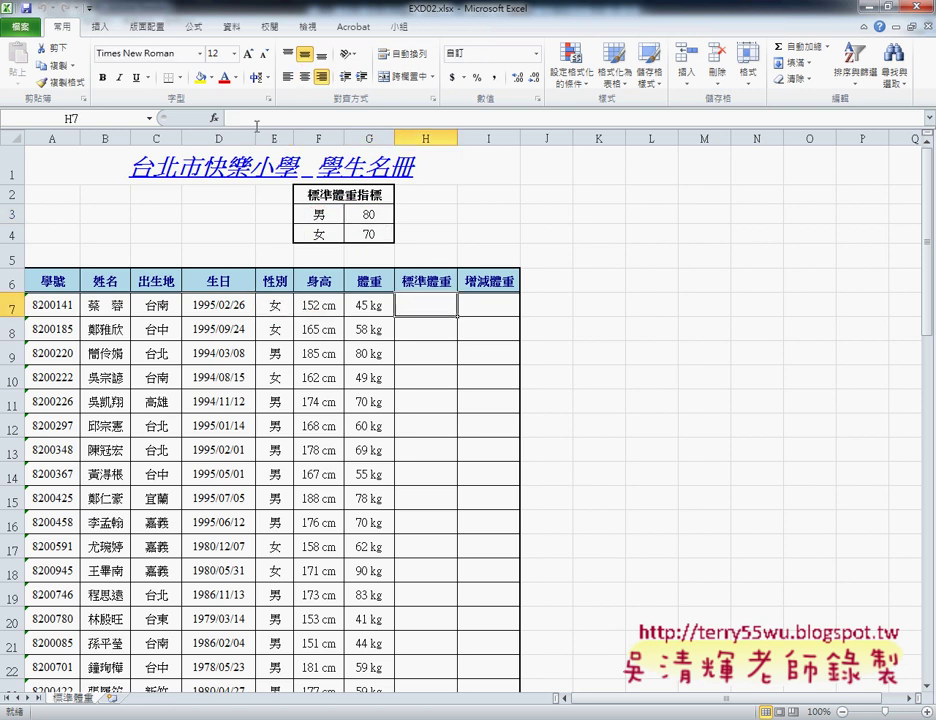
{"action": "left_click", "coordinate": [251, 118]}
{"action": "type", "text": "="}
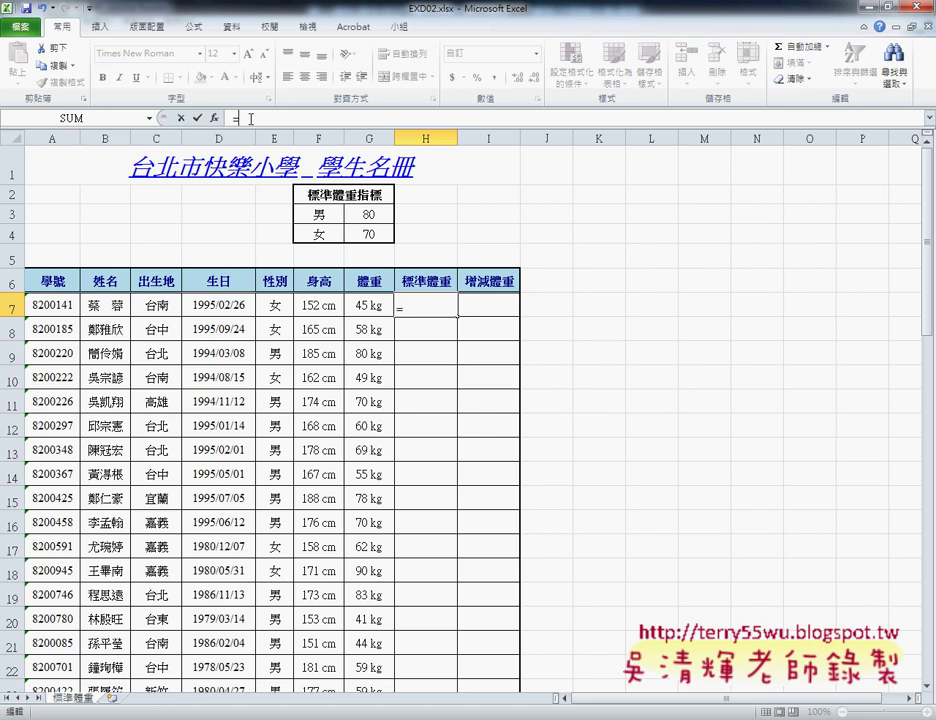
{"action": "left_click", "coordinate": [316, 307]}
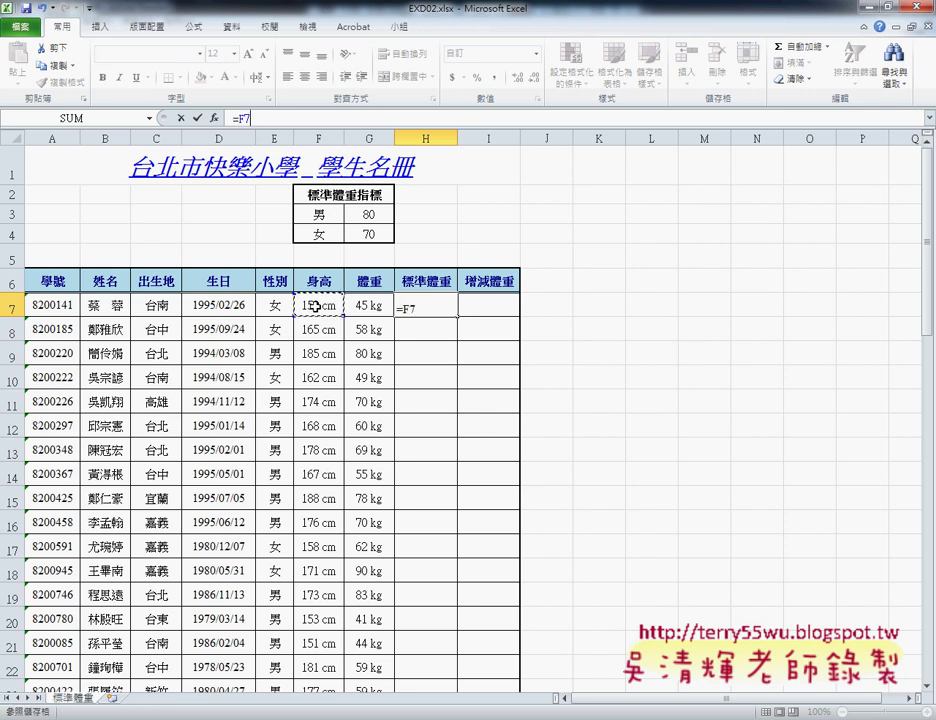
{"action": "type", "text": "-"}
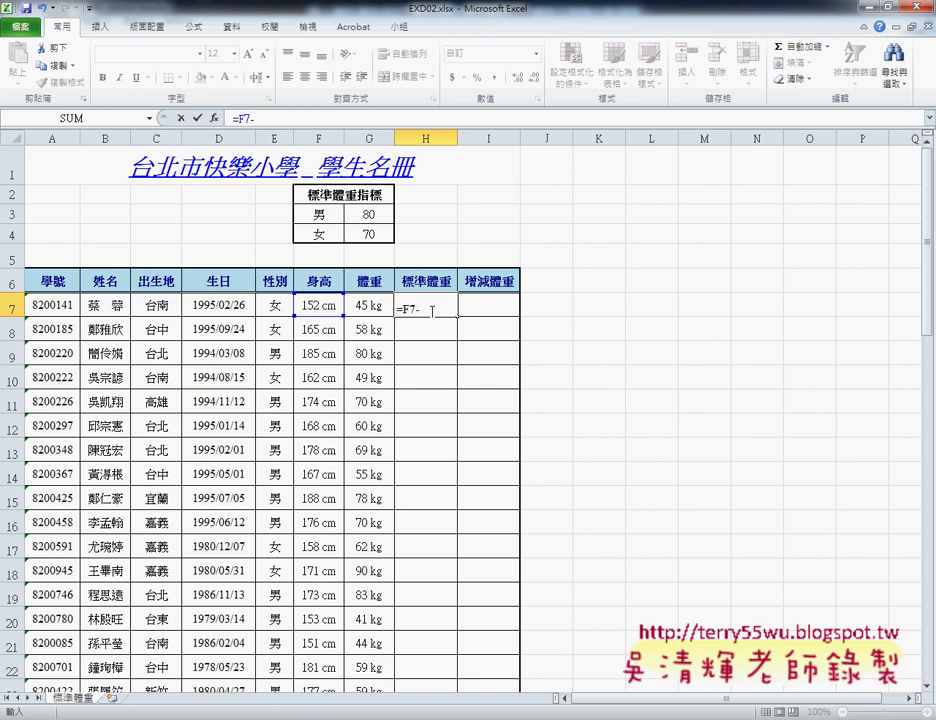
{"action": "left_click", "coordinate": [377, 231]}
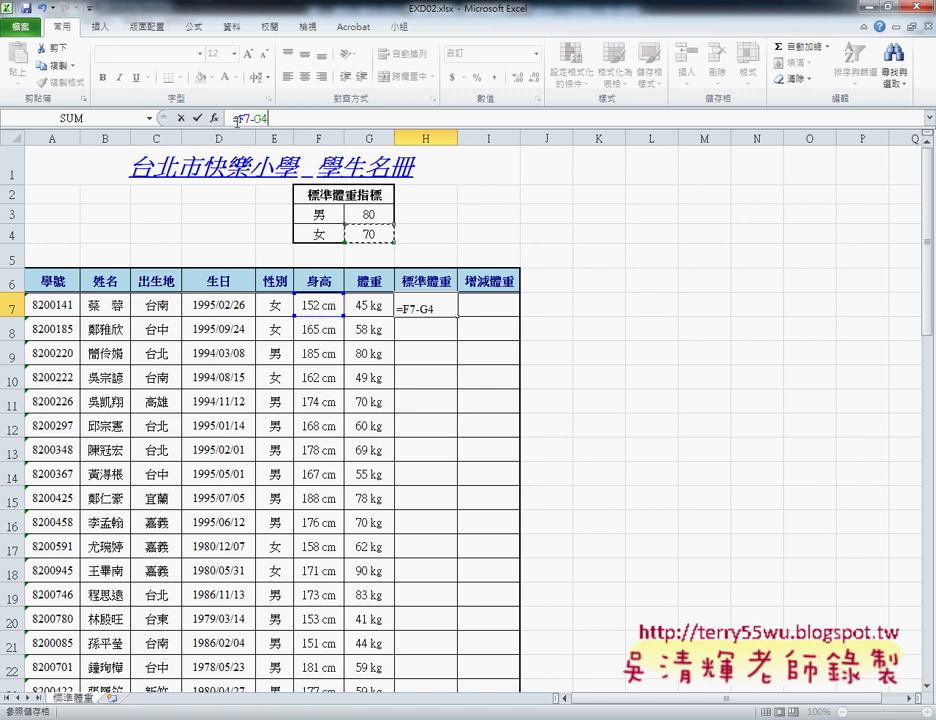
{"action": "left_click", "coordinate": [343, 122]}
{"action": "type", "text": "("}
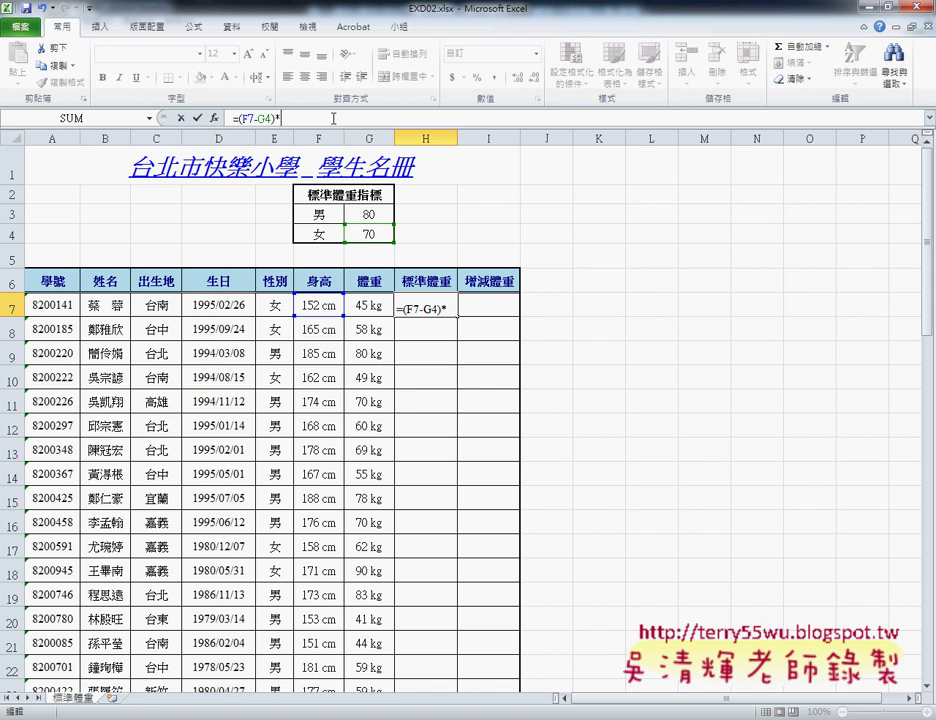
{"action": "type", "text": "0."}
{"action": "type", "text": "7"}
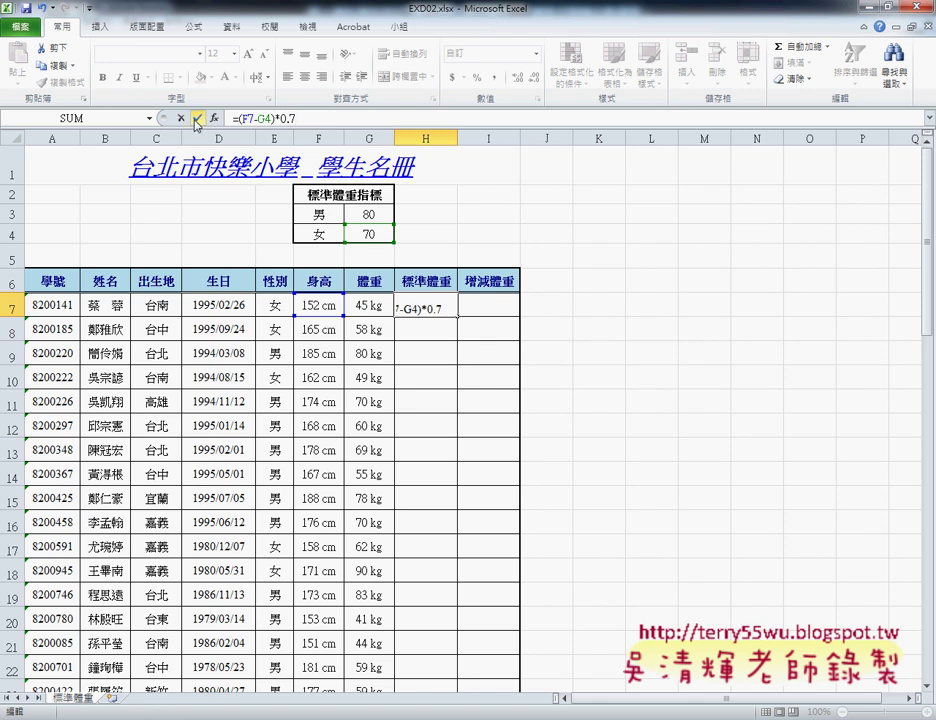
{"action": "left_click", "coordinate": [197, 119]}
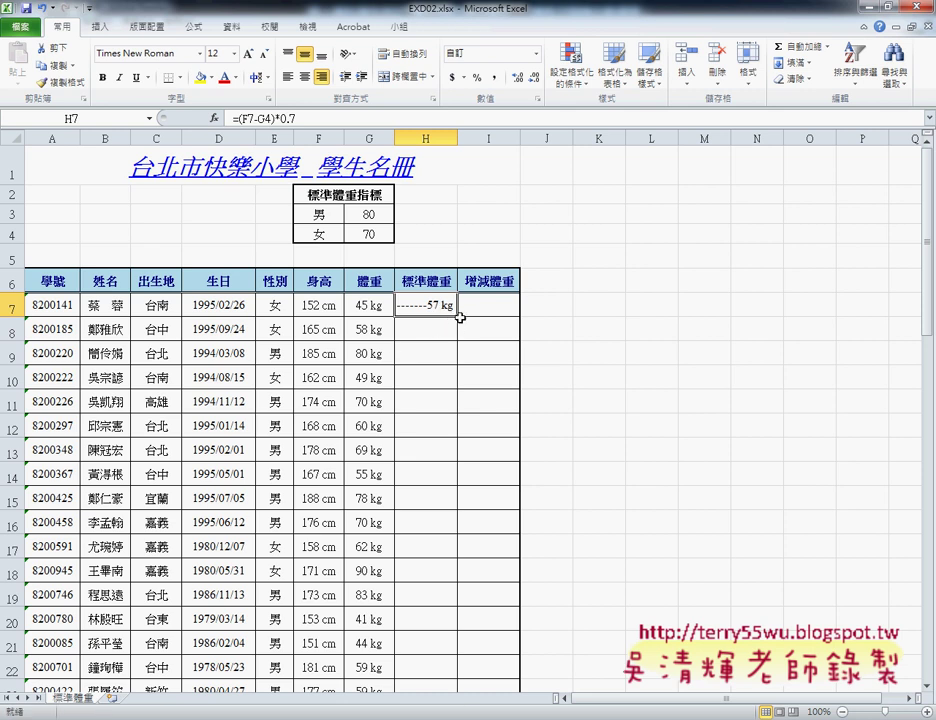
{"action": "left_click_drag", "start_coordinate": [455, 316], "coordinate": [460, 360]}
{"action": "left_click", "coordinate": [437, 352]}
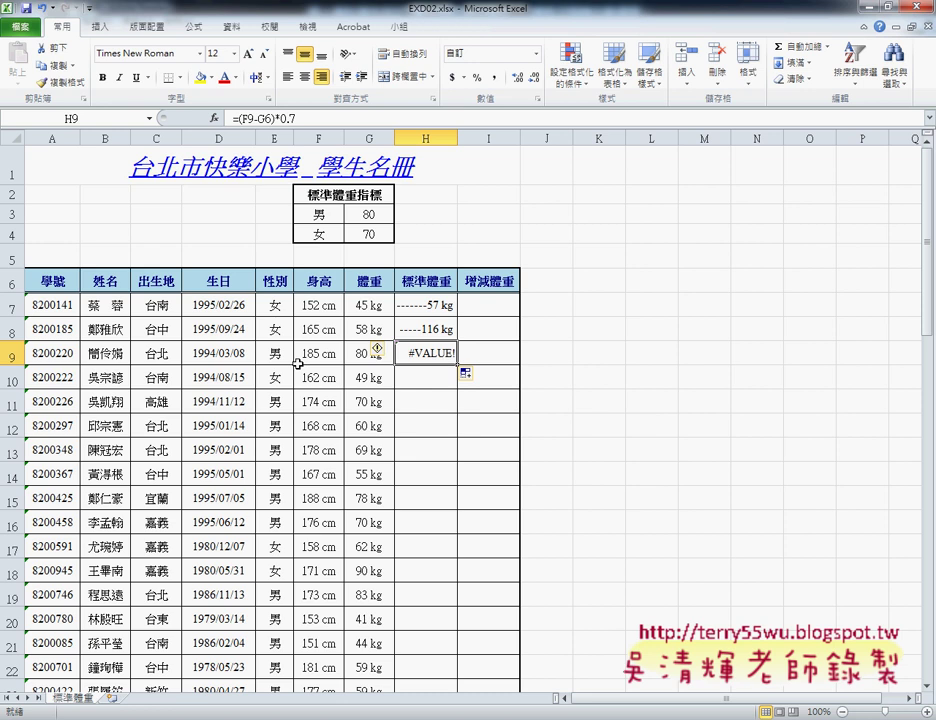
{"action": "left_click", "coordinate": [281, 357]}
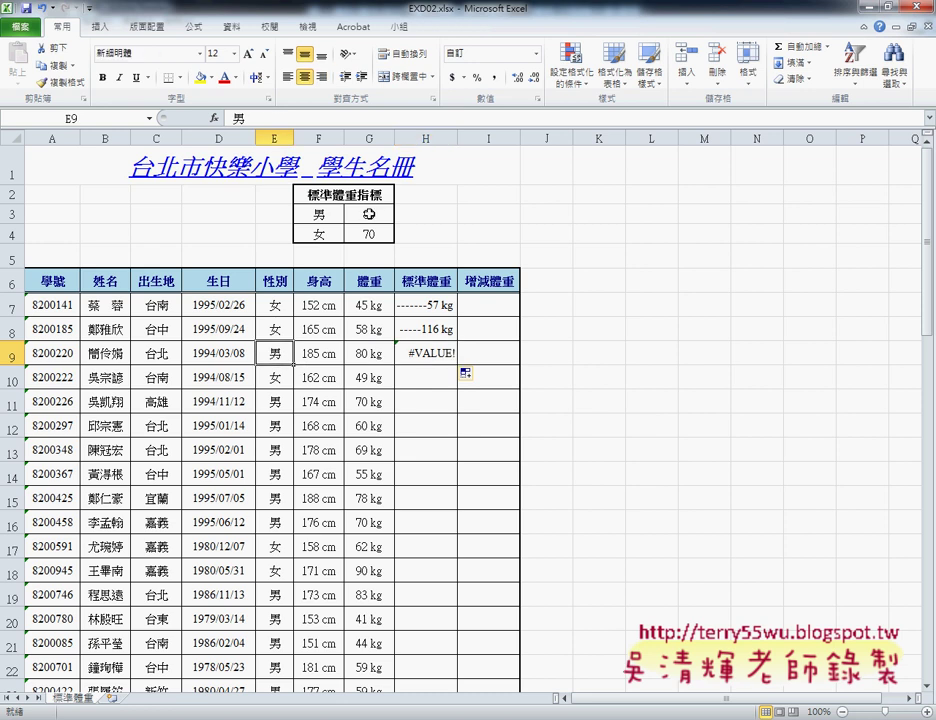
{"action": "left_click", "coordinate": [428, 353]}
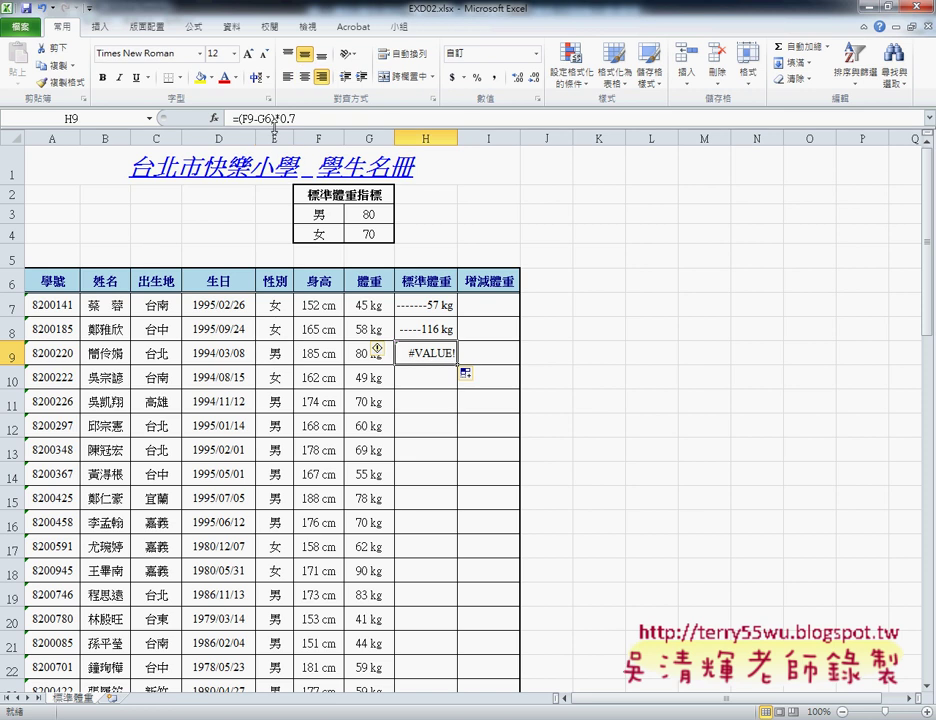
{"action": "left_click", "coordinate": [428, 305]}
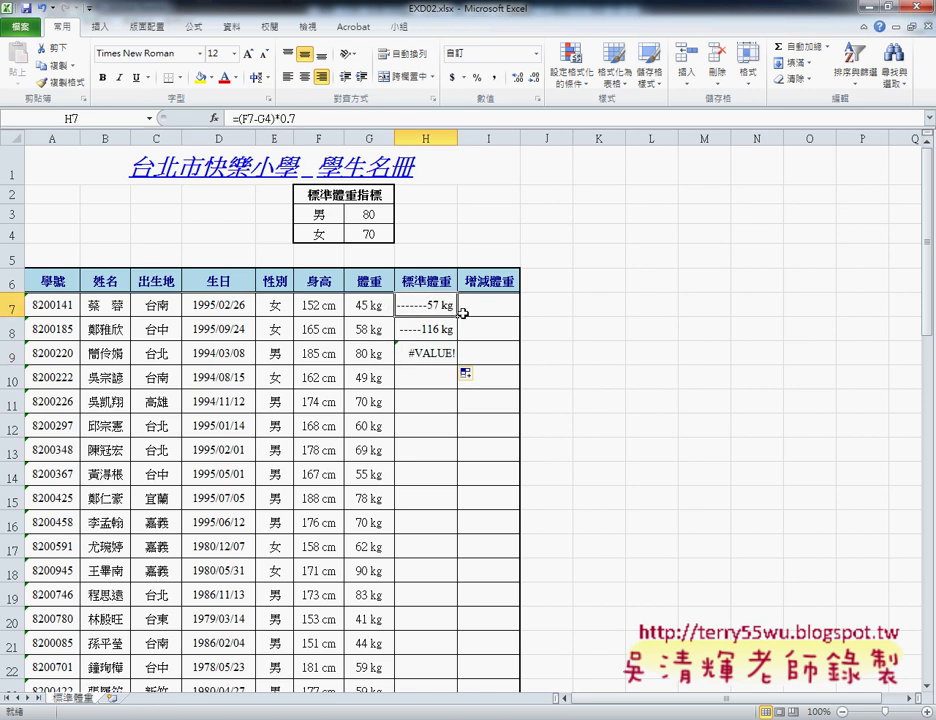
{"action": "left_click_drag", "start_coordinate": [428, 305], "coordinate": [431, 353]}
{"action": "key", "text": "Delete"}
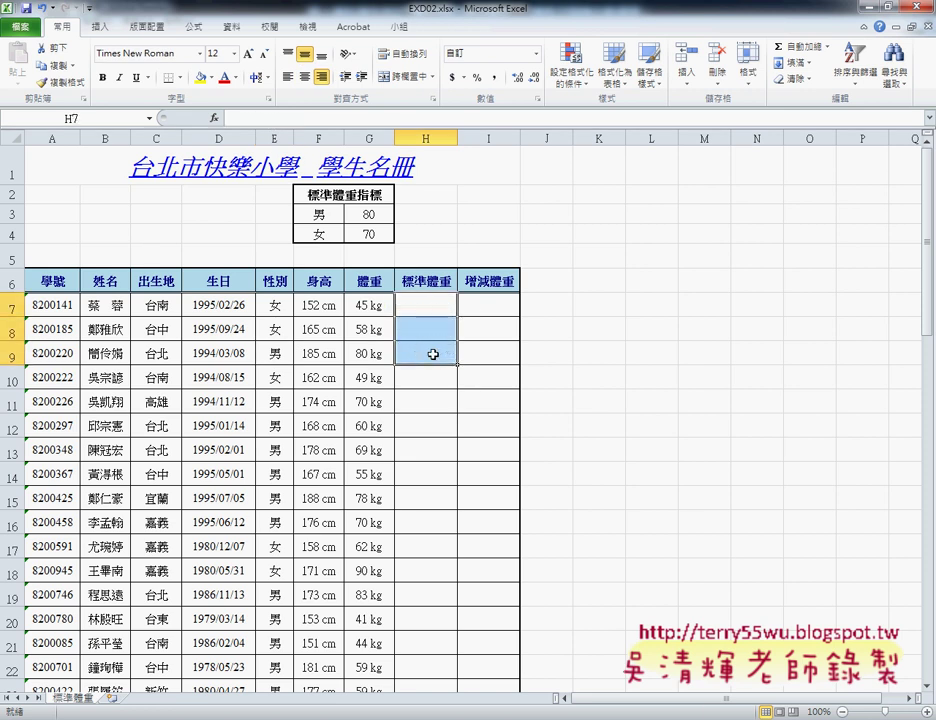
{"action": "left_click", "coordinate": [436, 305]}
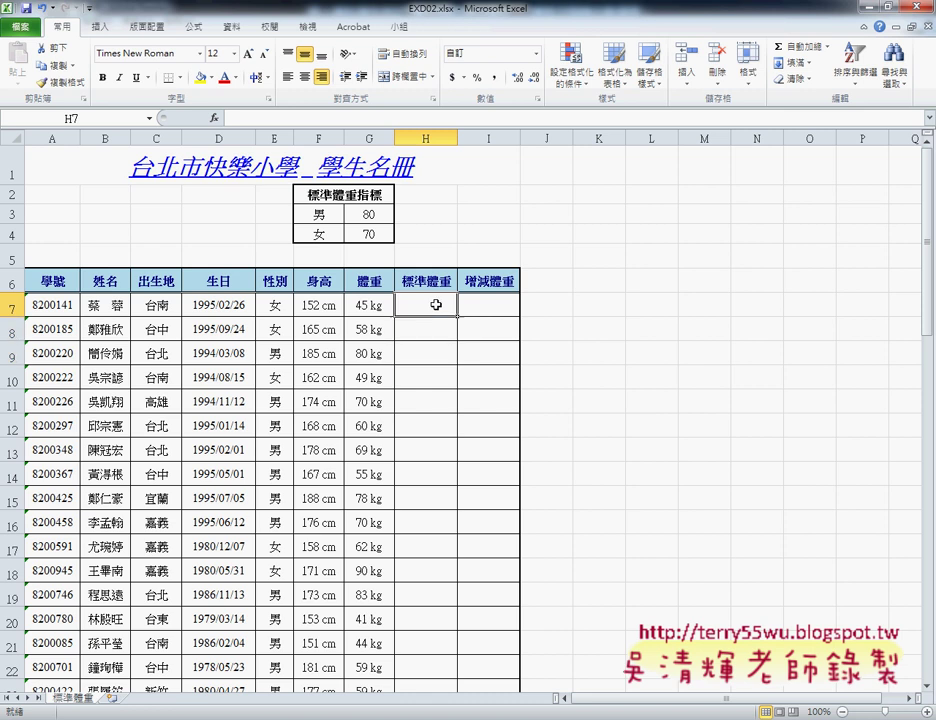
{"action": "key", "text": "ctrl+z"}
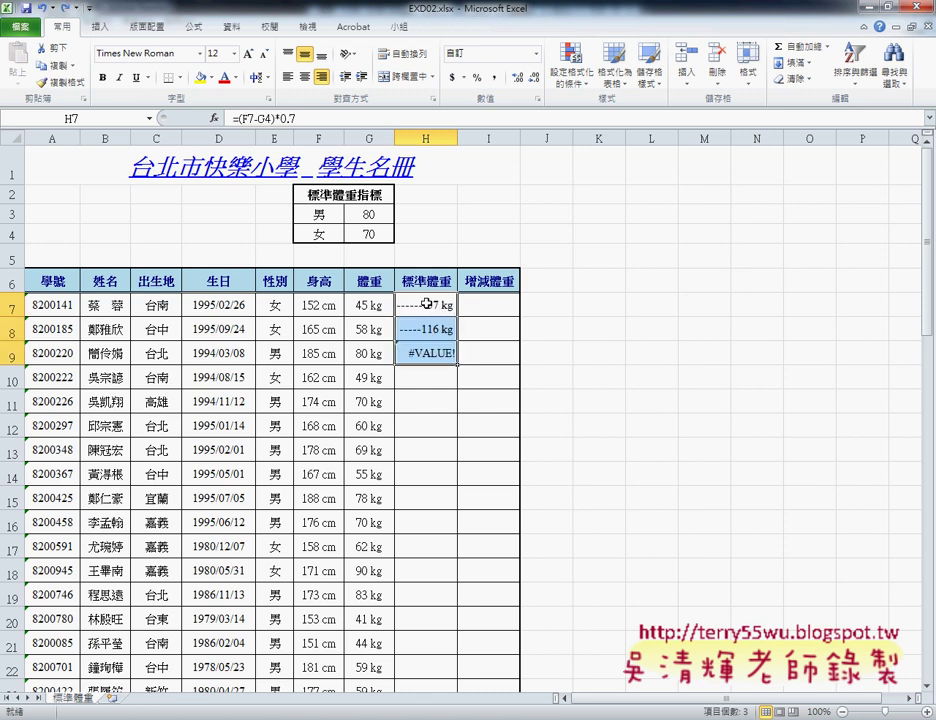
{"action": "key", "text": "ctrl+z"}
{"action": "key", "text": "ctrl+z"}
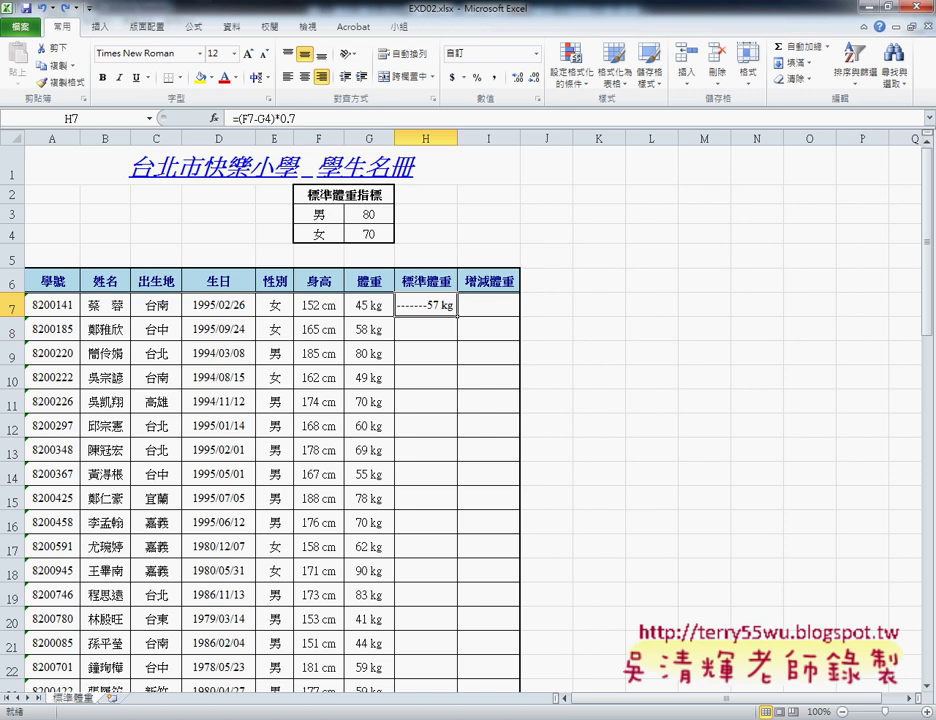
{"action": "key", "text": "alt+Tab"}
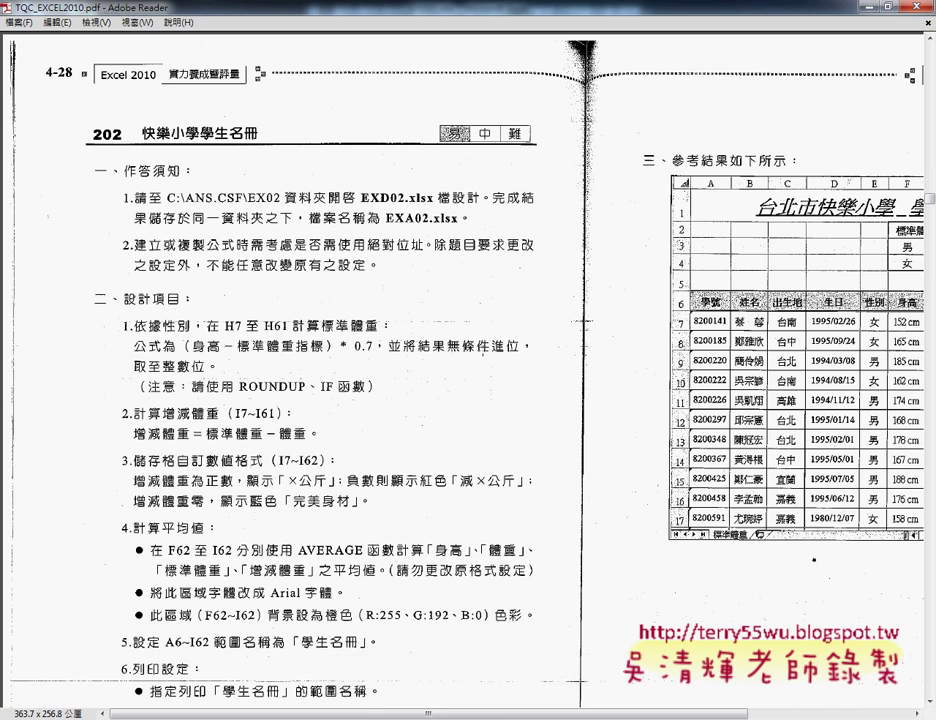
{"action": "key", "text": "alt+Tab"}
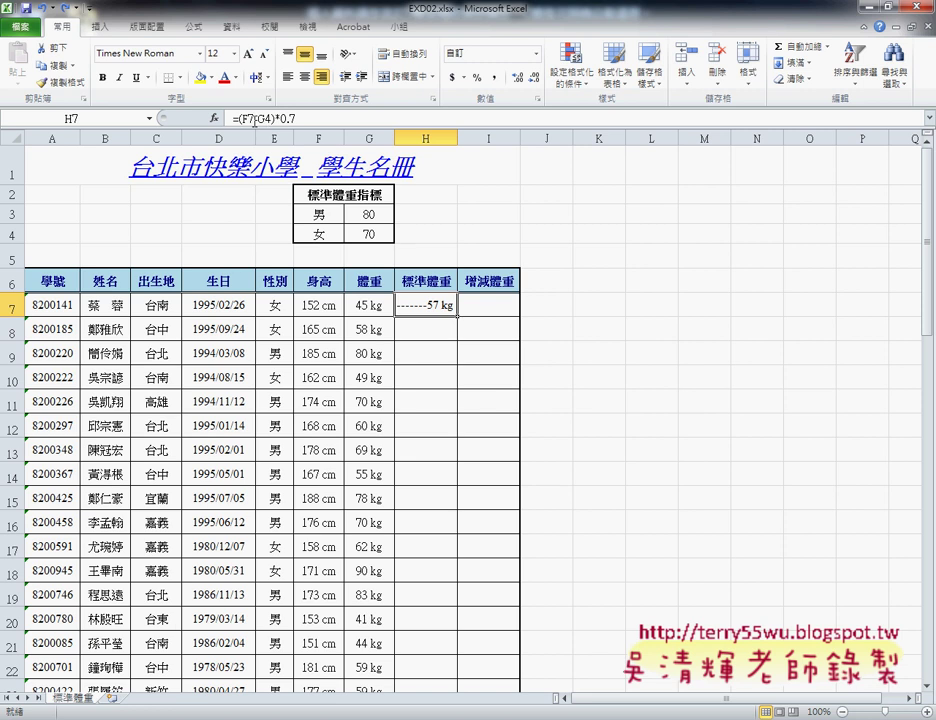
Cut the existing formula text out of H7 for reuse.
{"action": "left_click", "coordinate": [254, 121]}
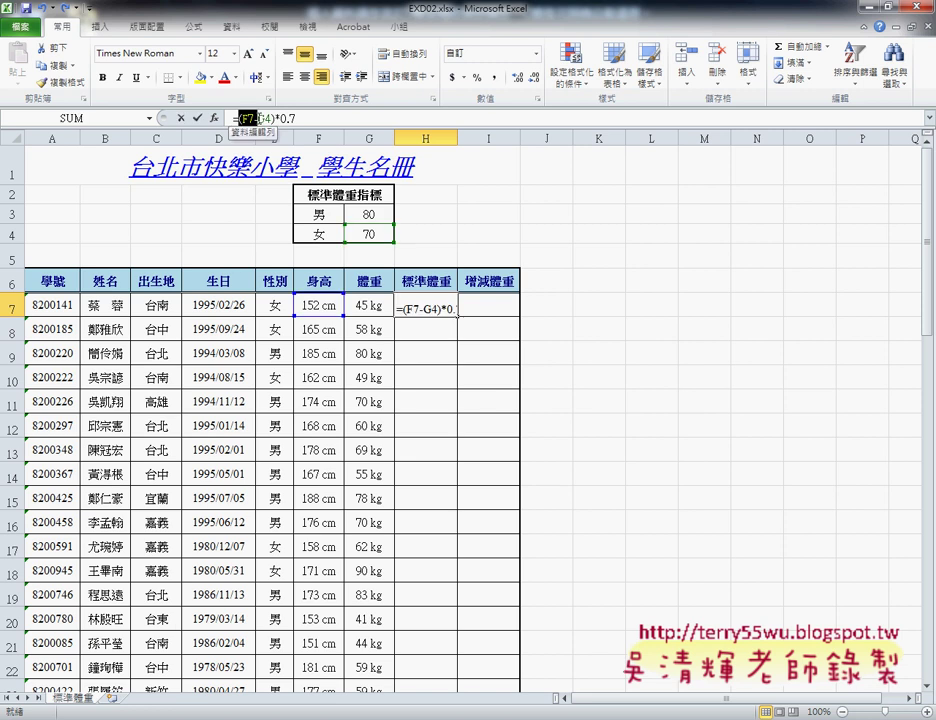
{"action": "right_click", "coordinate": [295, 120]}
{"action": "left_click", "coordinate": [336, 125]}
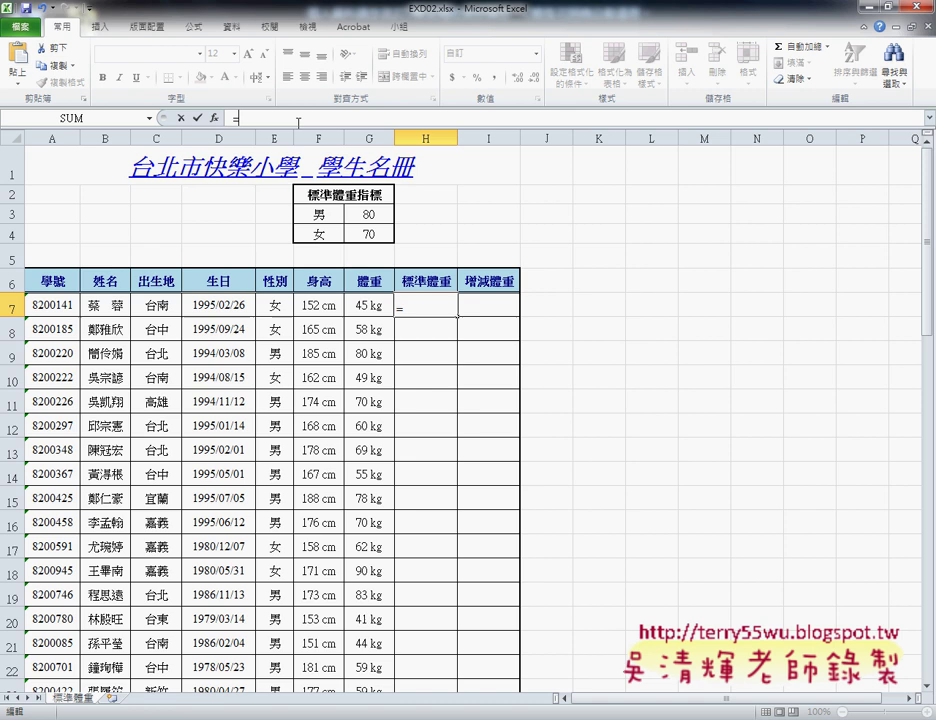
Insert ROUNDUP from the 數學與三角函數 category to open its argument fields.
{"action": "left_click", "coordinate": [215, 118]}
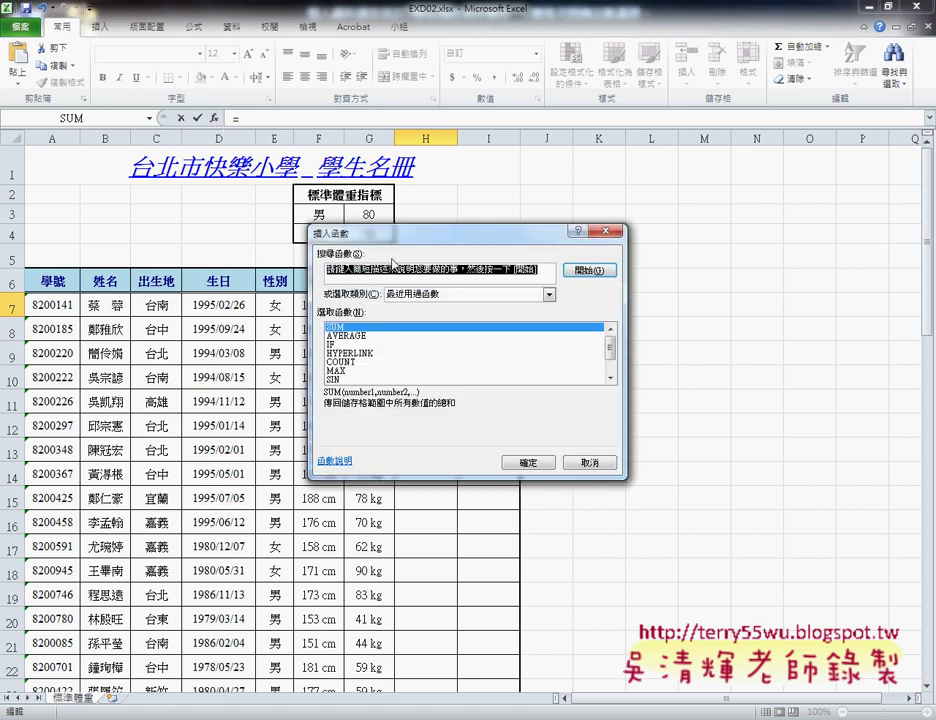
{"action": "left_click", "coordinate": [430, 295]}
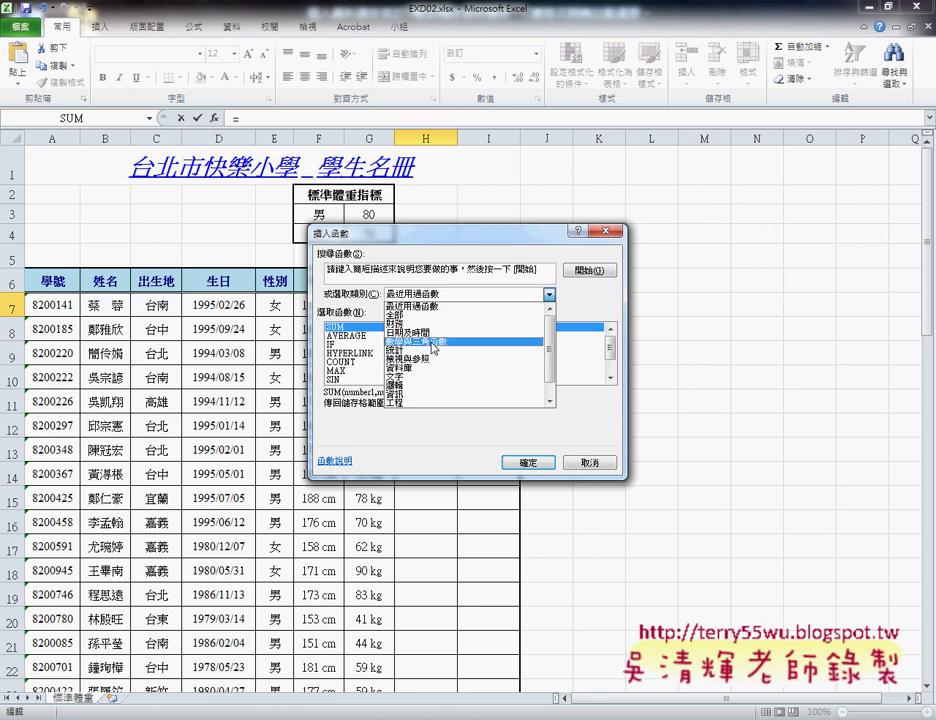
{"action": "left_click", "coordinate": [433, 343]}
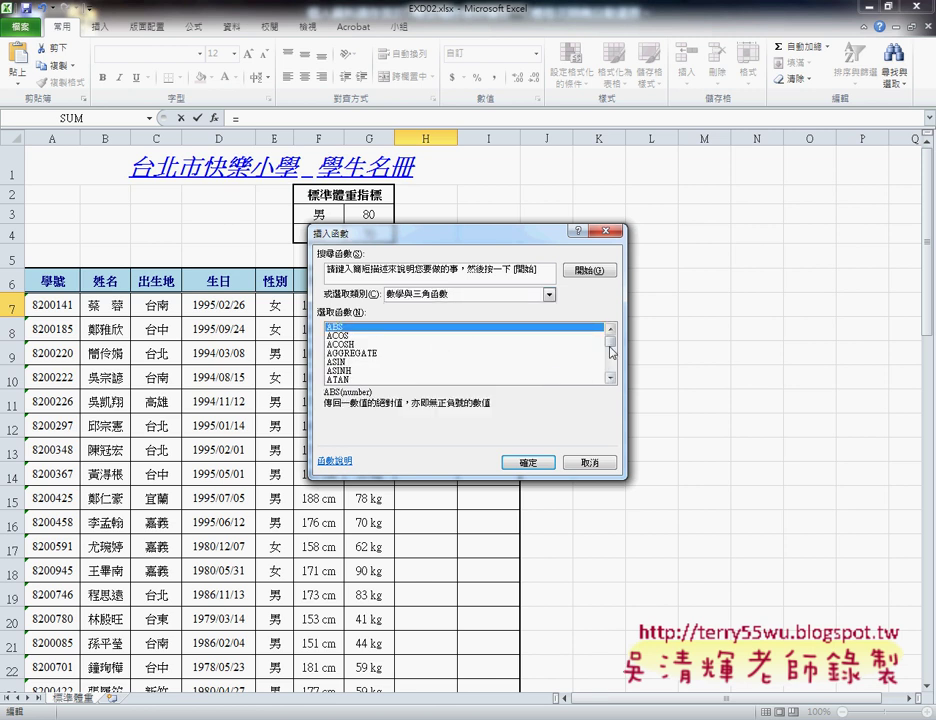
{"action": "left_click_drag", "start_coordinate": [611, 338], "coordinate": [615, 365]}
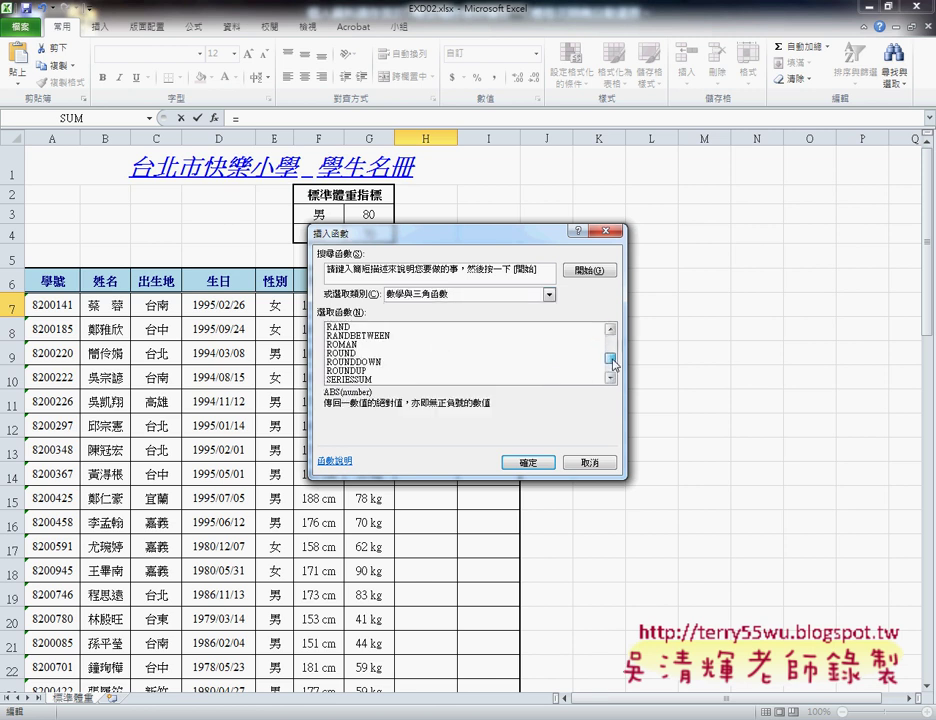
{"action": "left_click", "coordinate": [354, 370]}
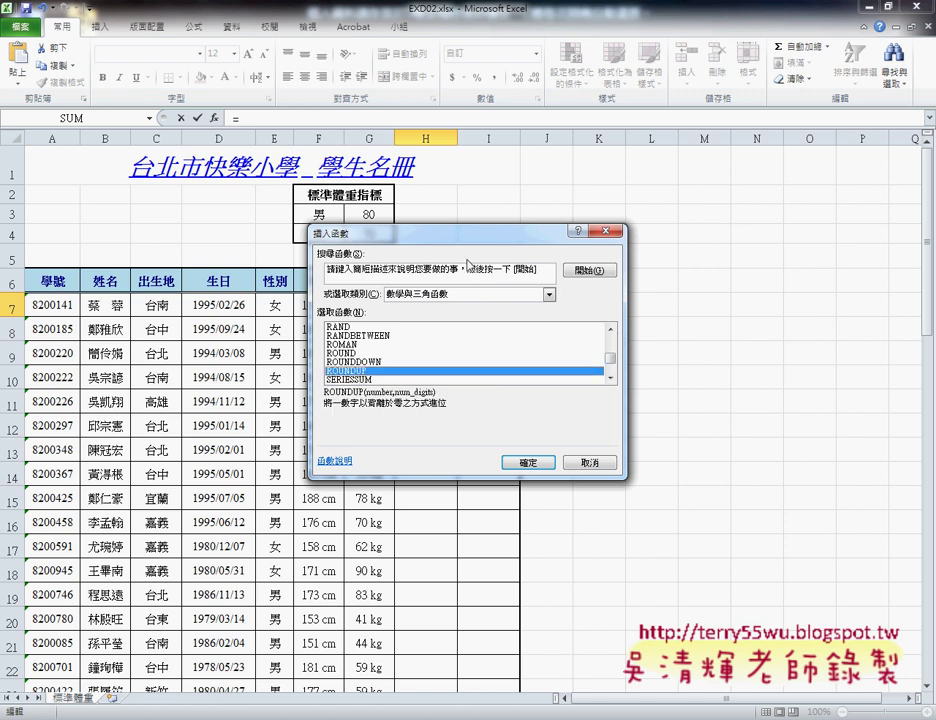
{"action": "left_click", "coordinate": [528, 462]}
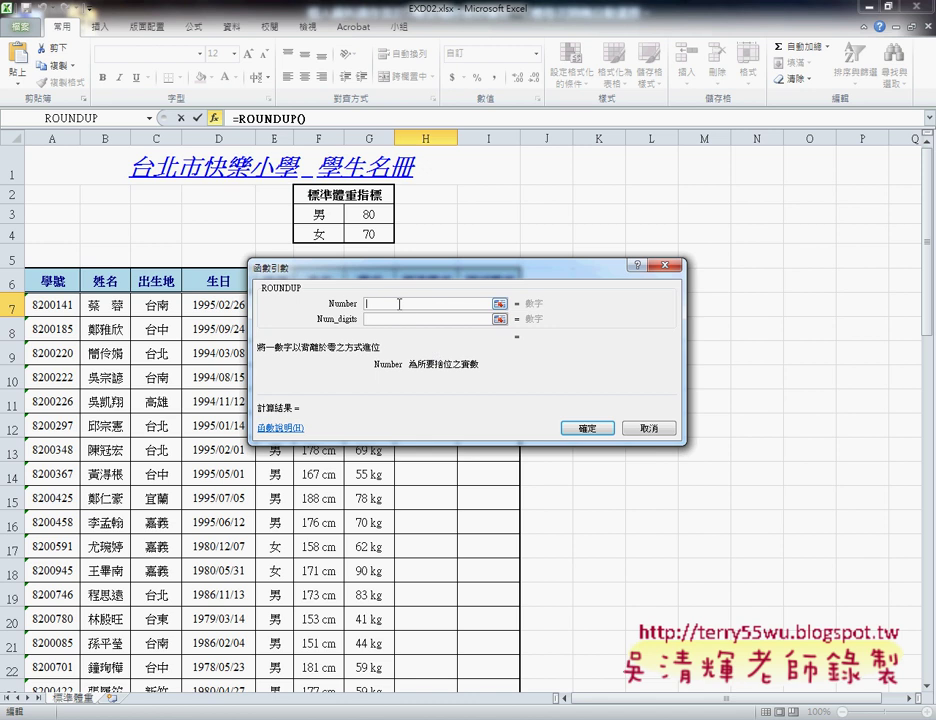
Paste (F7-G4)*0.7 as the Number argument and set Num_digits to 0.
{"action": "right_click", "coordinate": [485, 304]}
{"action": "left_click", "coordinate": [528, 410]}
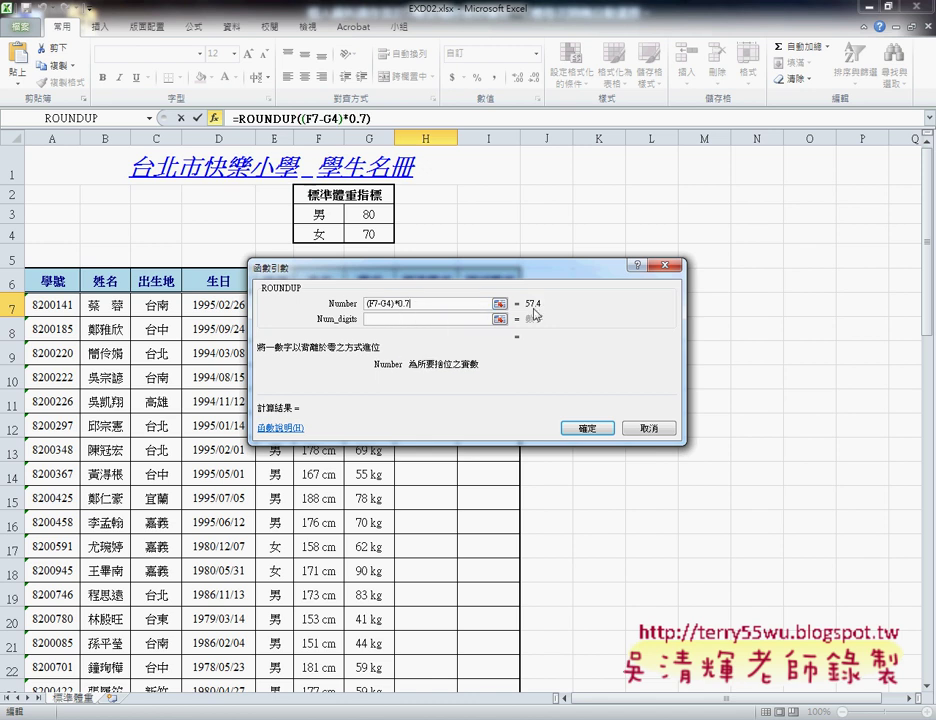
{"action": "left_click", "coordinate": [437, 318]}
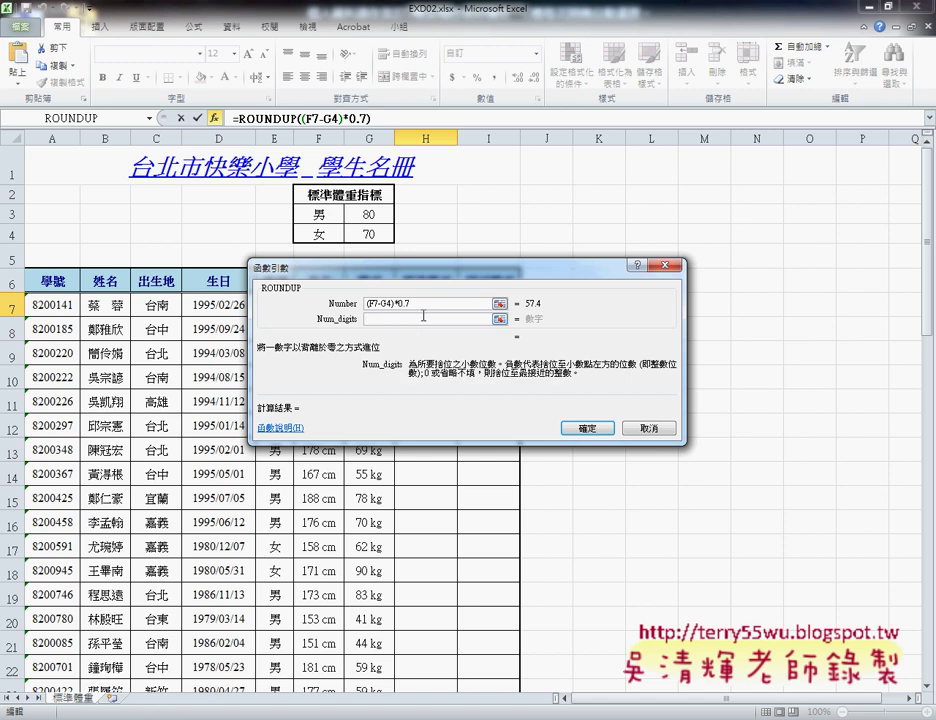
{"action": "type", "text": "0"}
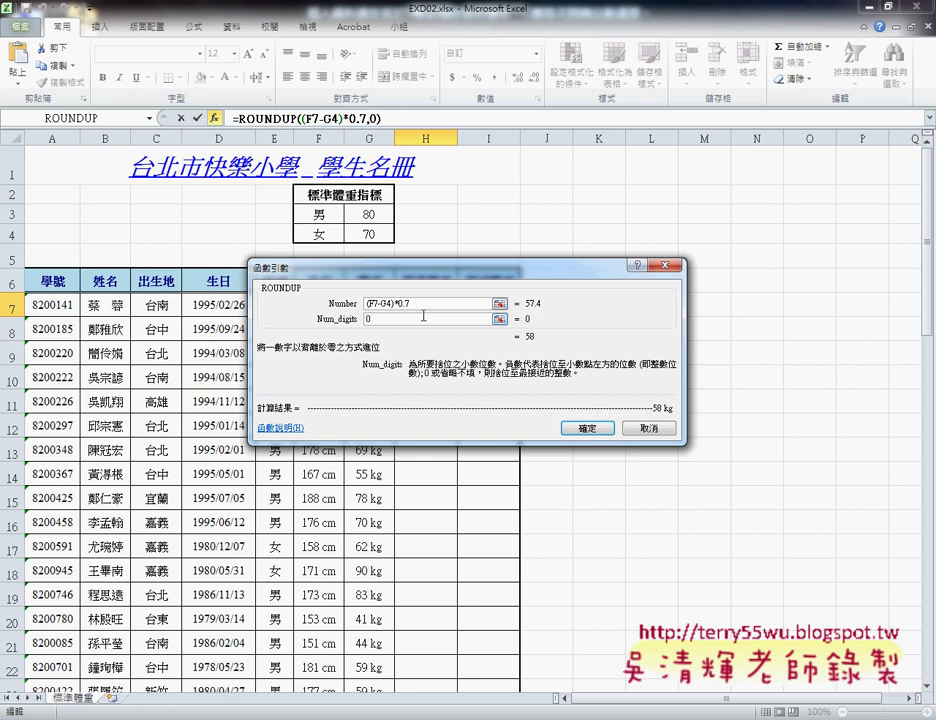
{"action": "key", "text": "BackSpace"}
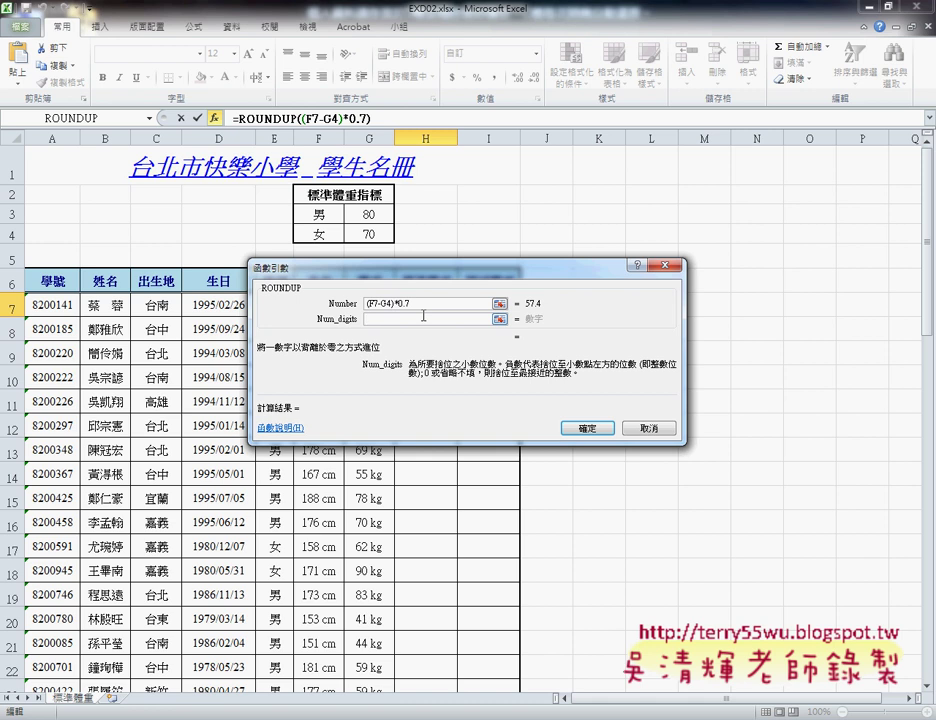
{"action": "type", "text": "1"}
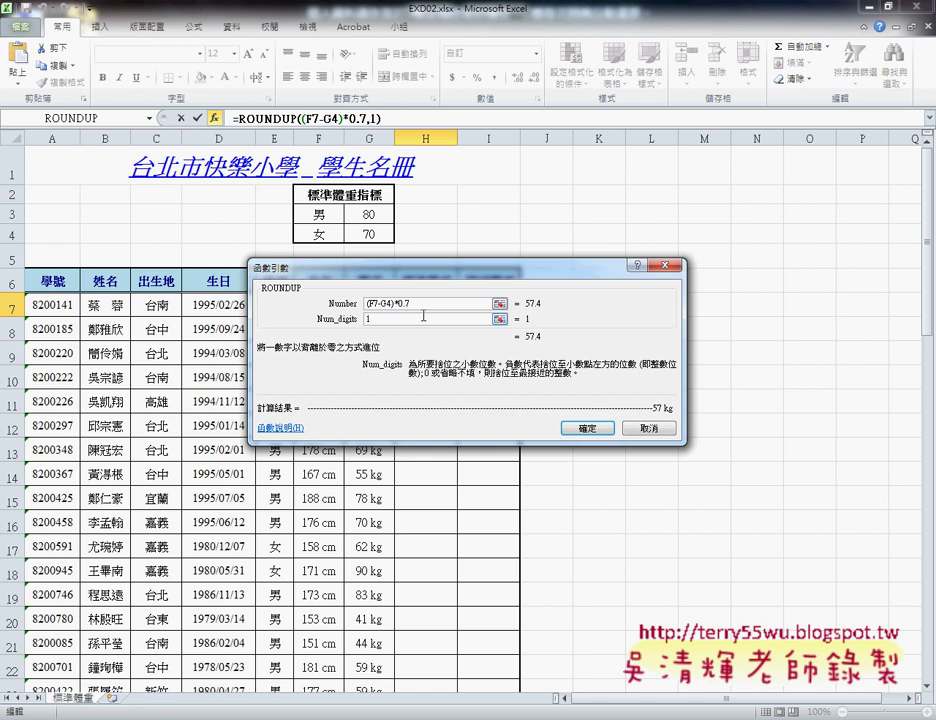
{"action": "key", "text": "BackSpace"}
{"action": "type", "text": "0"}
Confirm =ROUNDUP((F7-G4)*0.7,0) so H7 shows 58 kg, then glance at the PDF.
{"action": "mouse_move", "coordinate": [525, 309]}
{"action": "left_mouse_down"}
{"action": "mouse_move", "coordinate": [546, 309]}
{"action": "mouse_move", "coordinate": [536, 348]}
{"action": "left_mouse_up"}
{"action": "left_click_drag", "start_coordinate": [239, 127], "coordinate": [292, 126]}
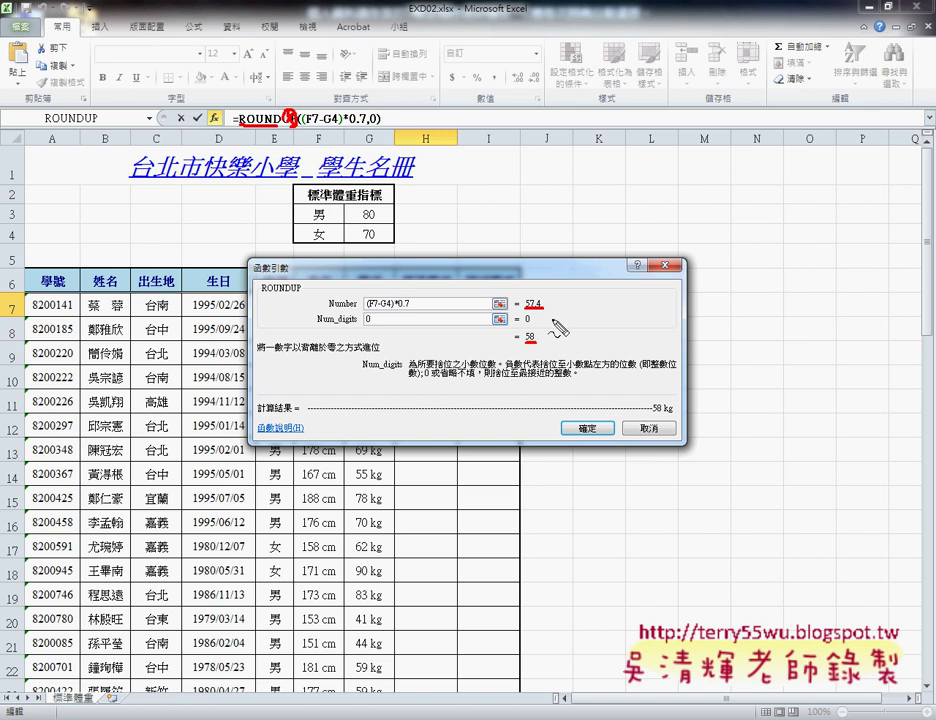
{"action": "key", "text": "Escape"}
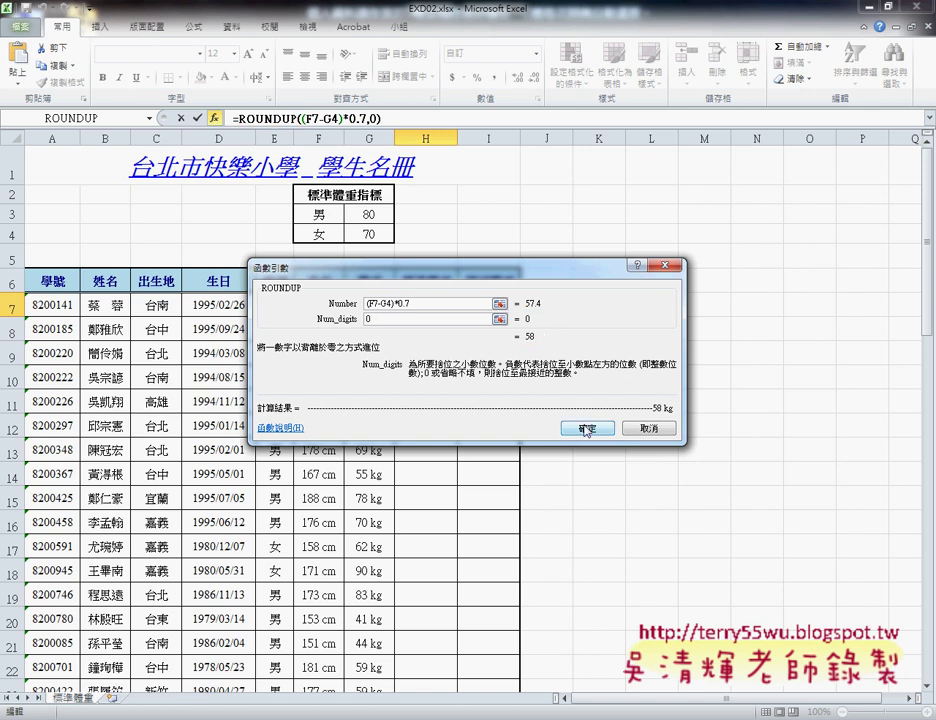
{"action": "left_click", "coordinate": [585, 427]}
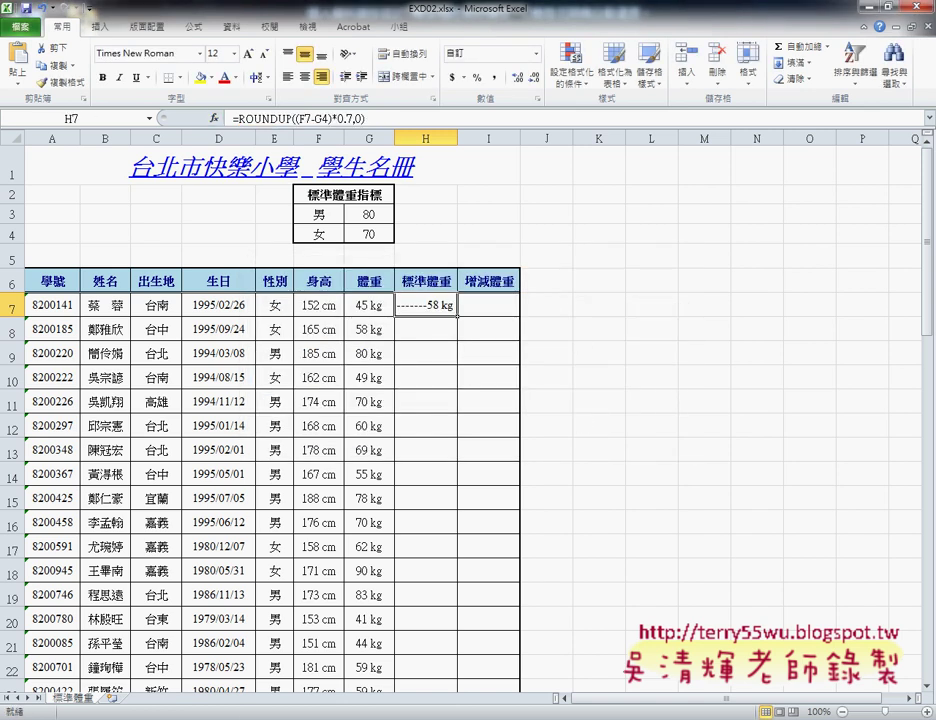
{"action": "key", "text": "alt+Tab"}
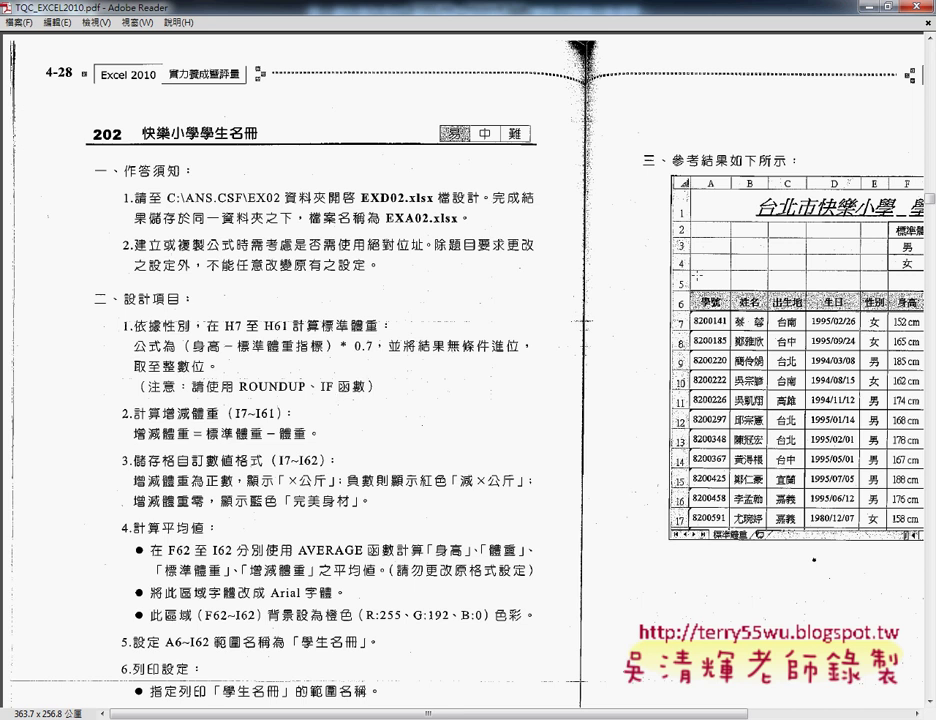
{"action": "key", "text": "alt+Tab"}
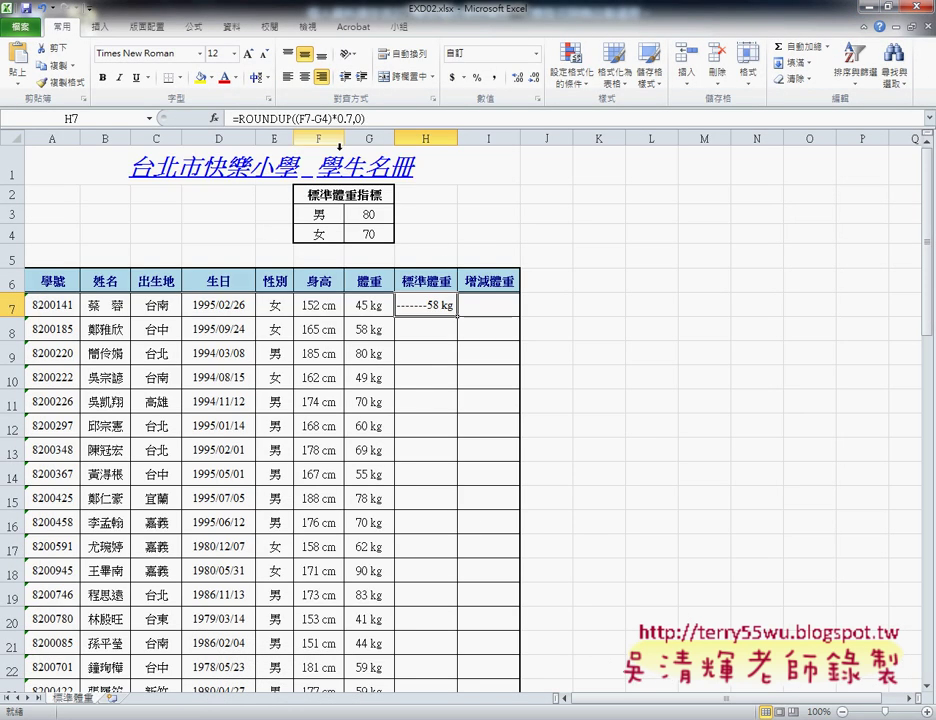
Select the whole ROUNDUP formula in H7's formula bar and cut it, leaving only =.
{"action": "left_click_drag", "start_coordinate": [297, 118], "coordinate": [361, 119]}
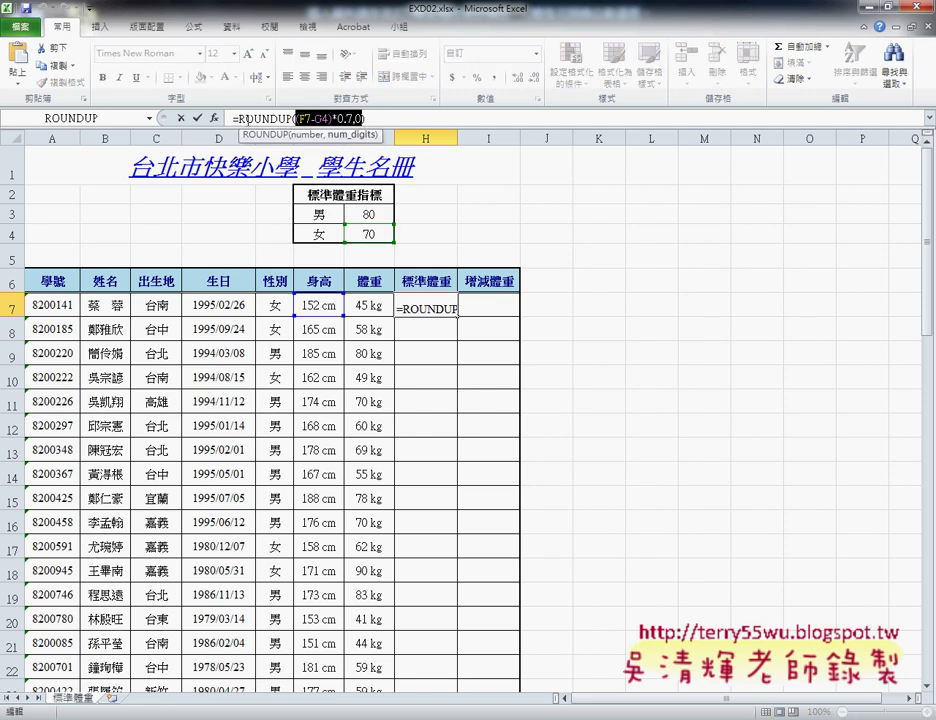
{"action": "left_click_drag", "start_coordinate": [236, 118], "coordinate": [365, 118]}
{"action": "right_click", "coordinate": [333, 120]}
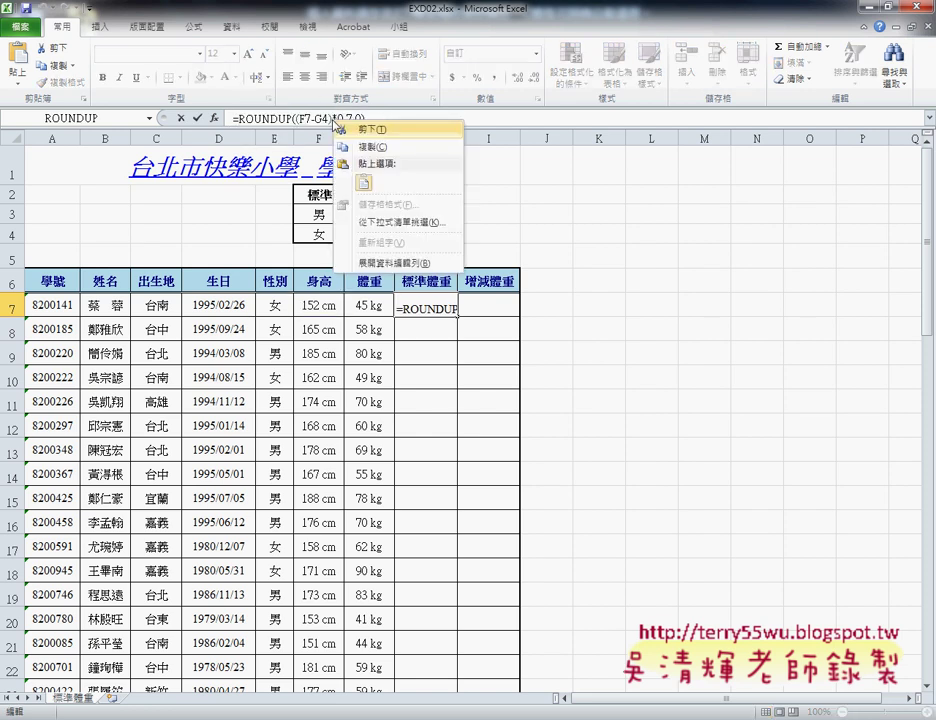
{"action": "left_click", "coordinate": [370, 129]}
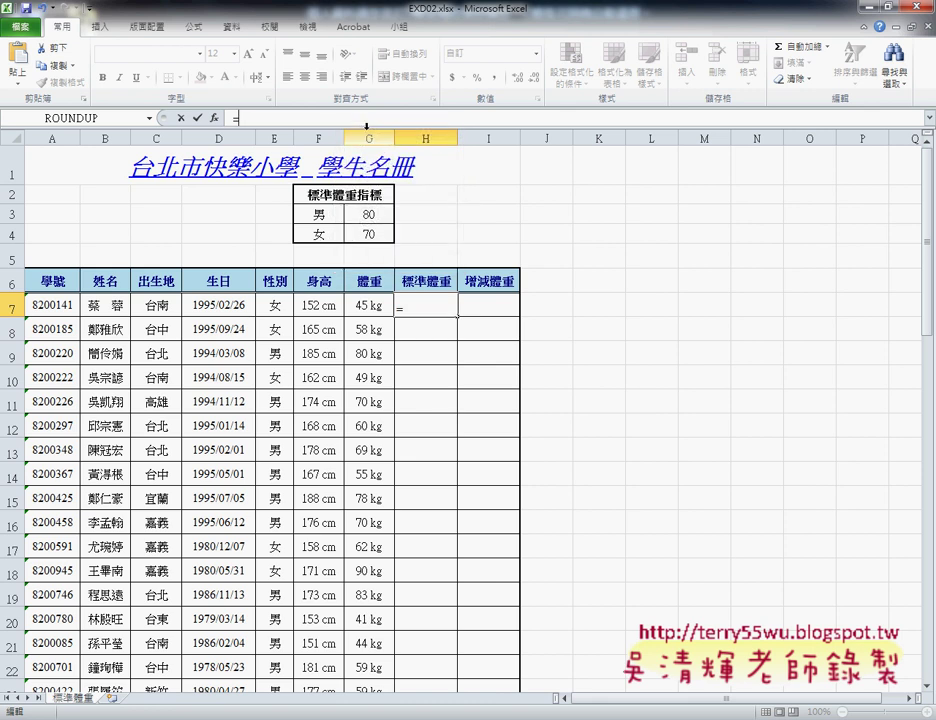
Insert the IF function from the 邏輯 category into H7, leaving its three arguments blank.
{"action": "left_click", "coordinate": [214, 118]}
{"action": "left_click_drag", "start_coordinate": [456, 240], "coordinate": [662, 209]}
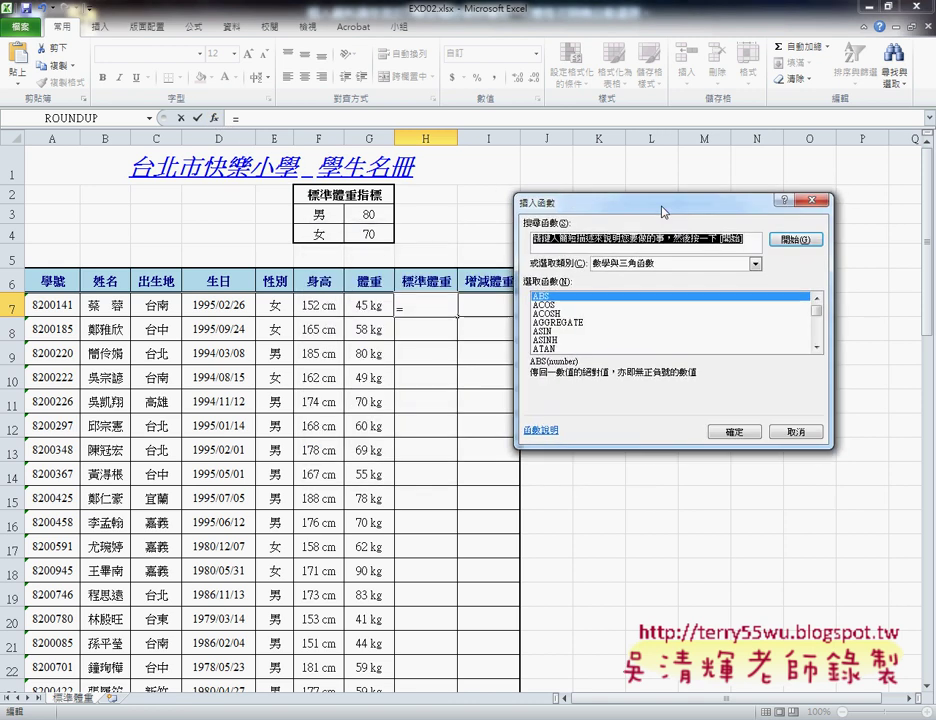
{"action": "left_click", "coordinate": [657, 264]}
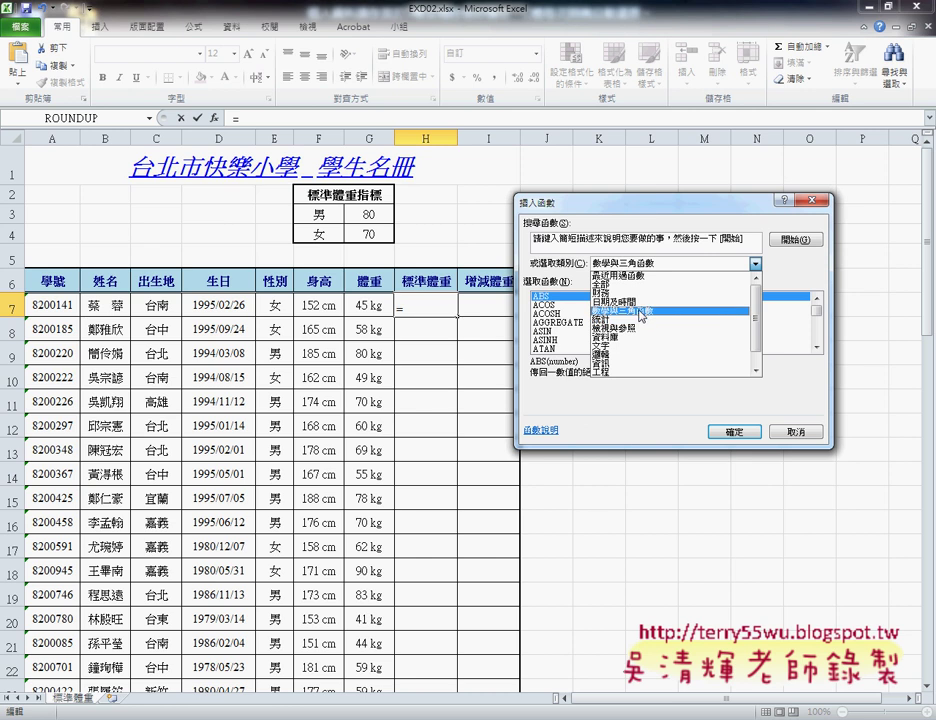
{"action": "left_click", "coordinate": [620, 353]}
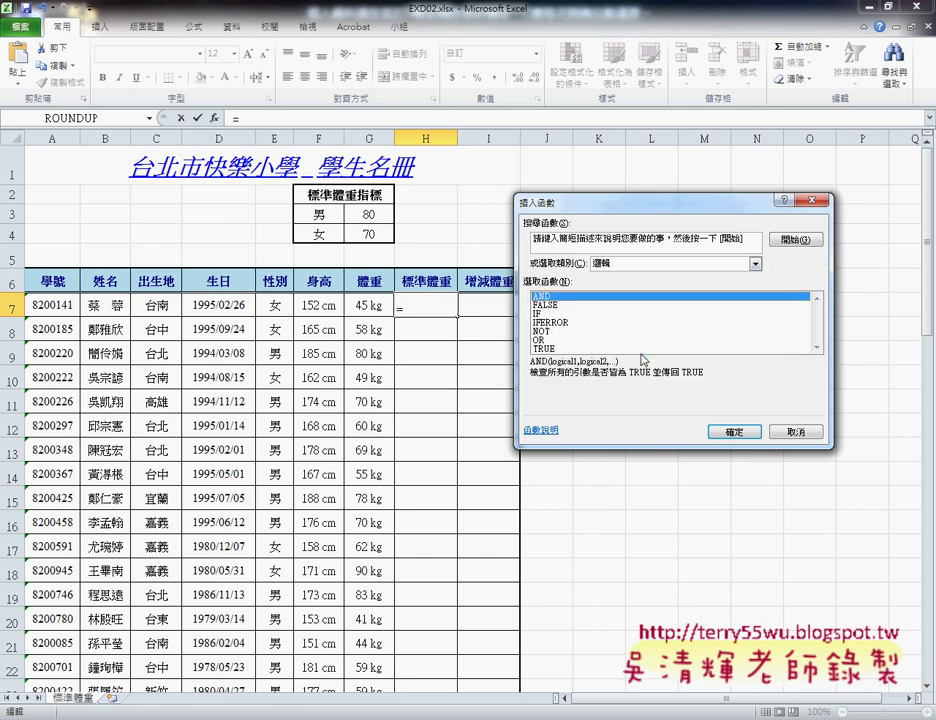
{"action": "double_click", "coordinate": [537, 315]}
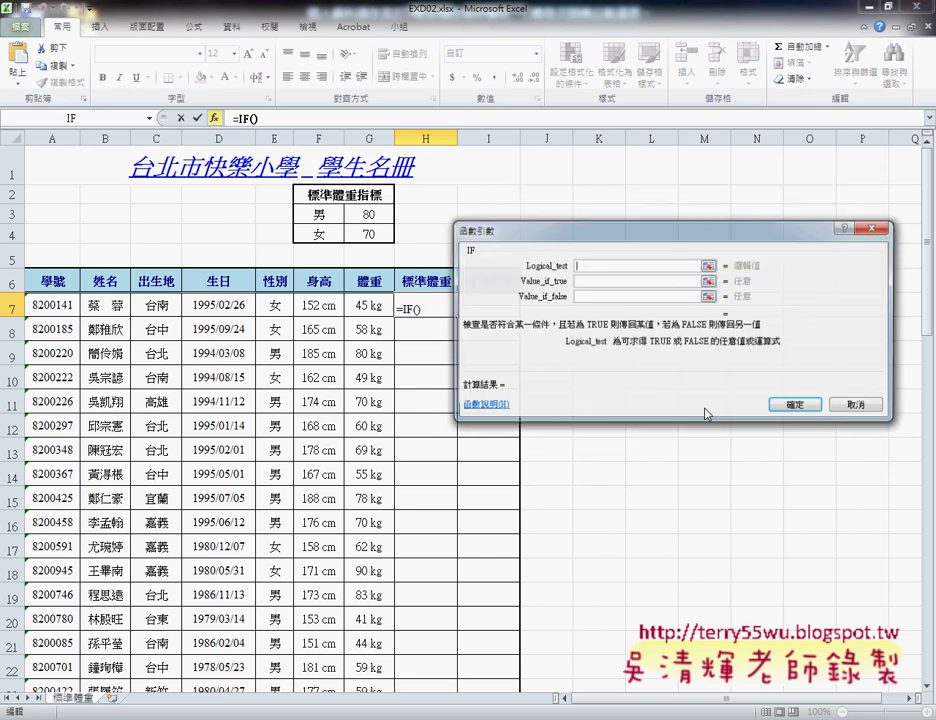
Set the IF condition to E7="男".
{"action": "left_click", "coordinate": [279, 307]}
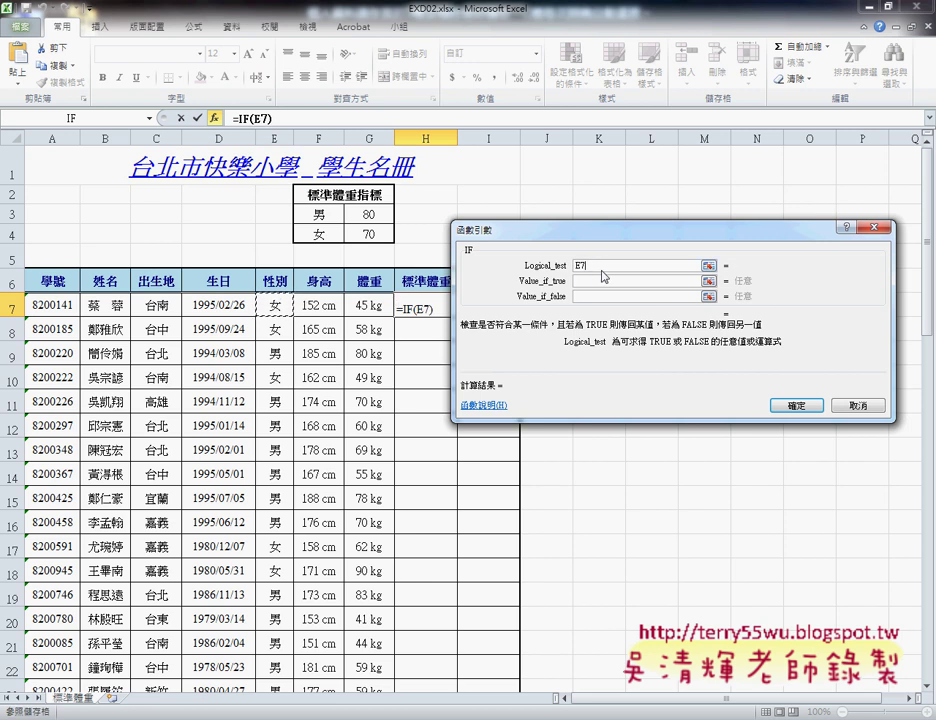
{"action": "type", "text": "="}
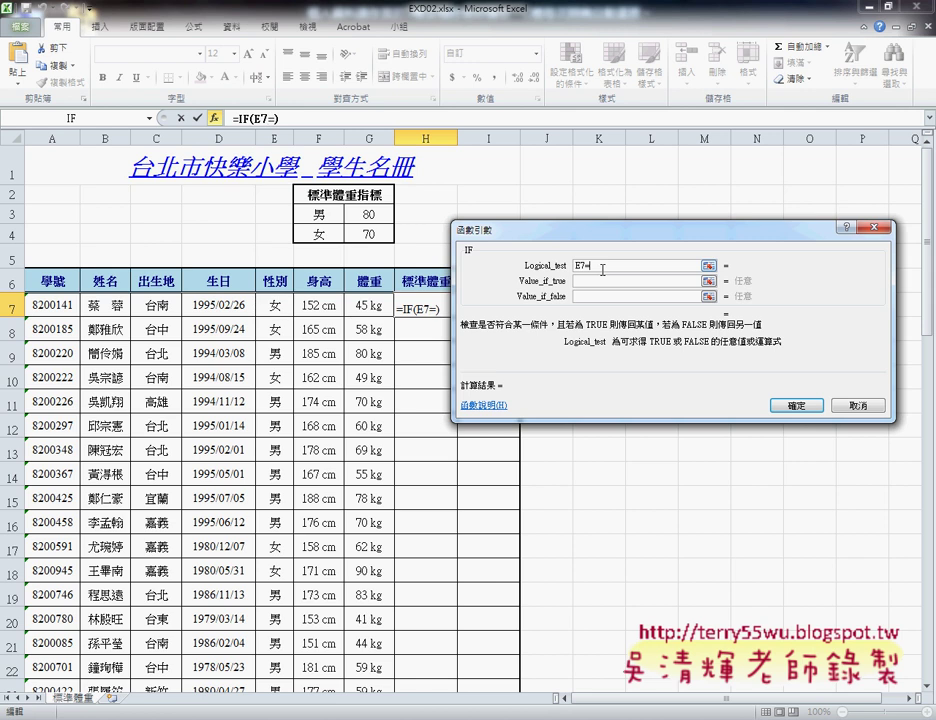
{"action": "type", "text": "\"\""}
{"action": "left_click", "coordinate": [600, 268]}
{"action": "type", "text": "南"}
{"action": "key", "text": "Down"}
{"action": "key", "text": "Down"}
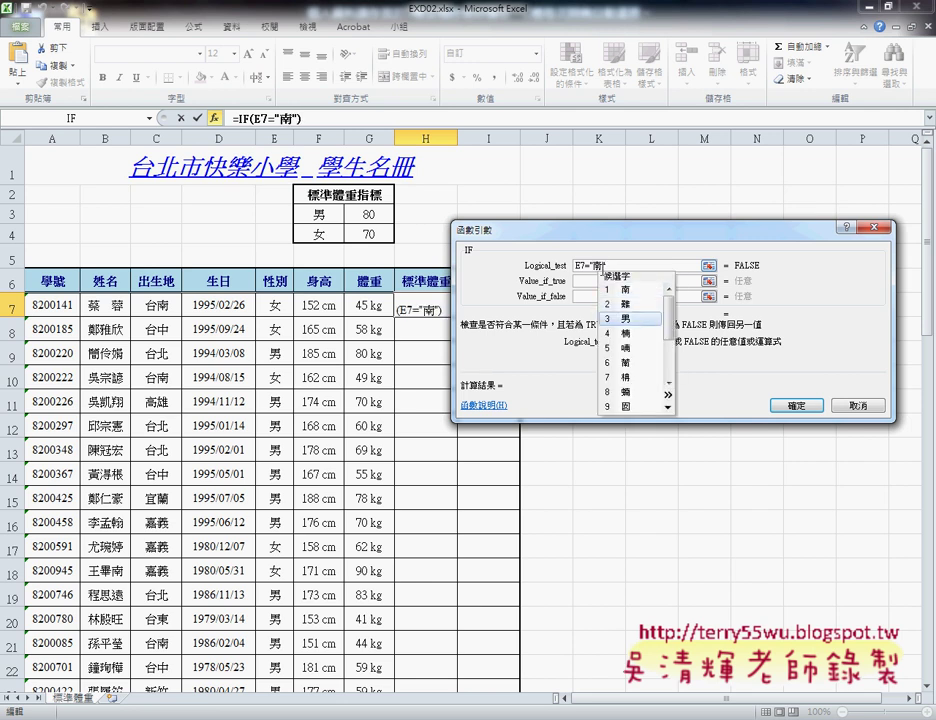
{"action": "key", "text": "Return"}
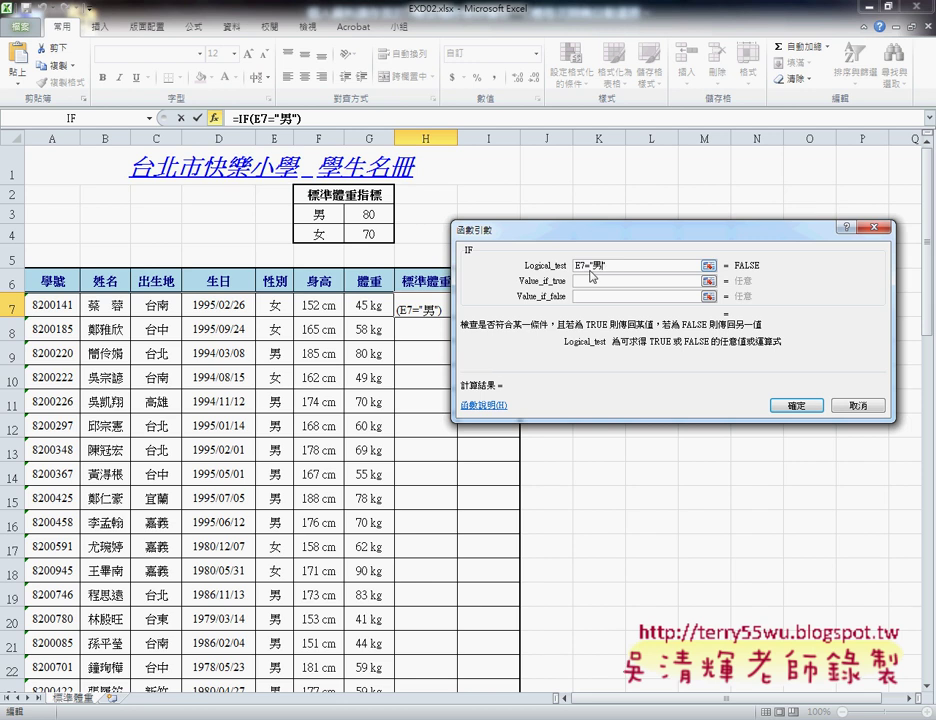
Paste the ROUNDUP formula as Value_if_true and change its G4 to G3 for boys.
{"action": "left_click_drag", "start_coordinate": [589, 266], "coordinate": [613, 266]}
{"action": "left_click", "coordinate": [560, 281]}
{"action": "left_click", "coordinate": [620, 267]}
{"action": "left_click", "coordinate": [595, 281]}
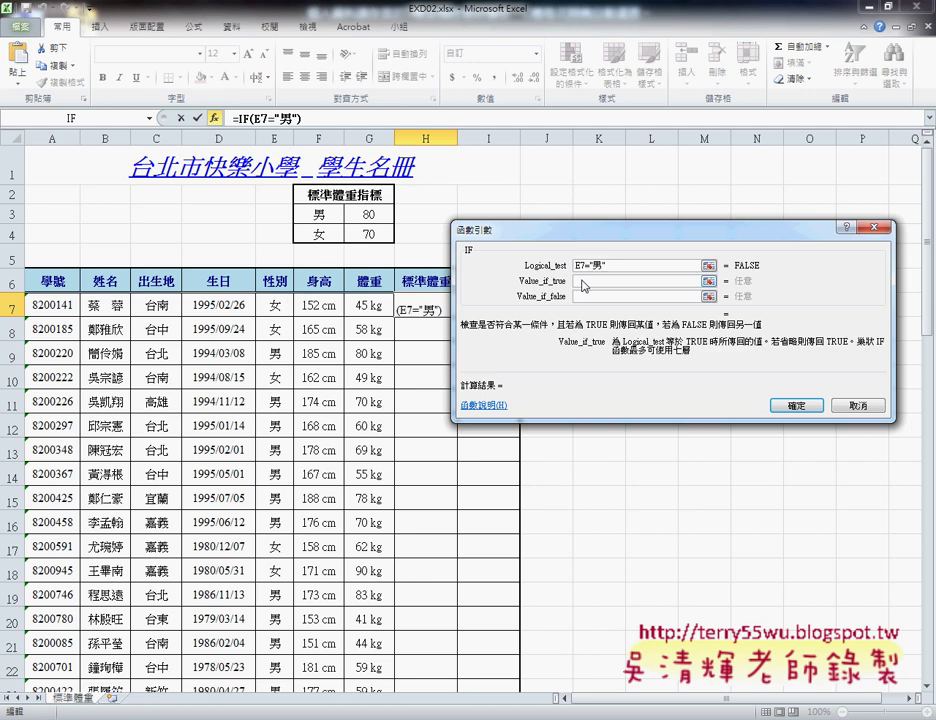
{"action": "right_click", "coordinate": [596, 282]}
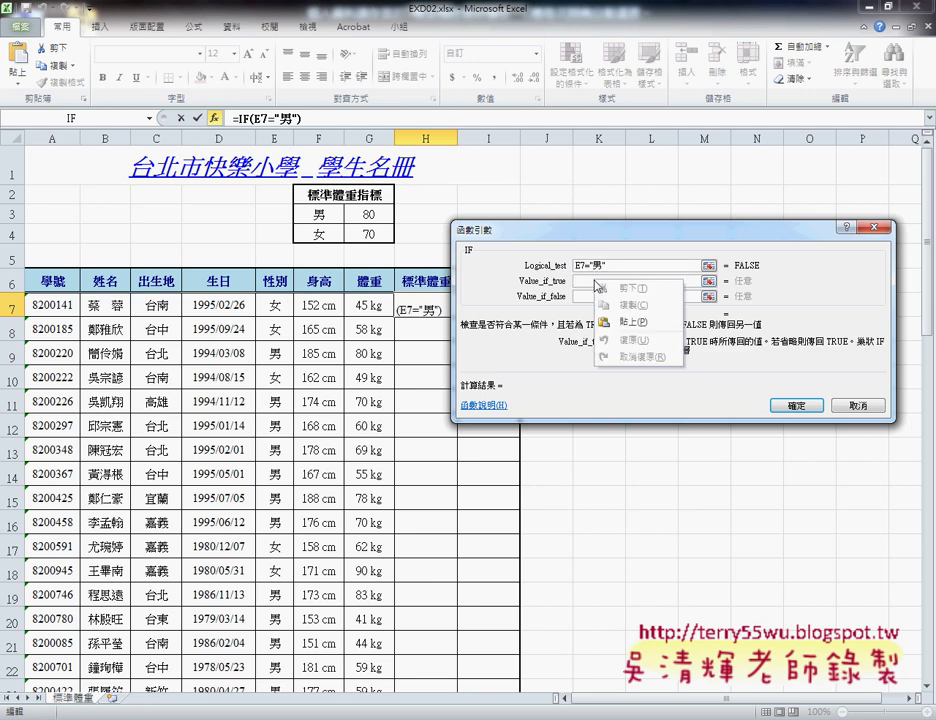
{"action": "left_click", "coordinate": [636, 323]}
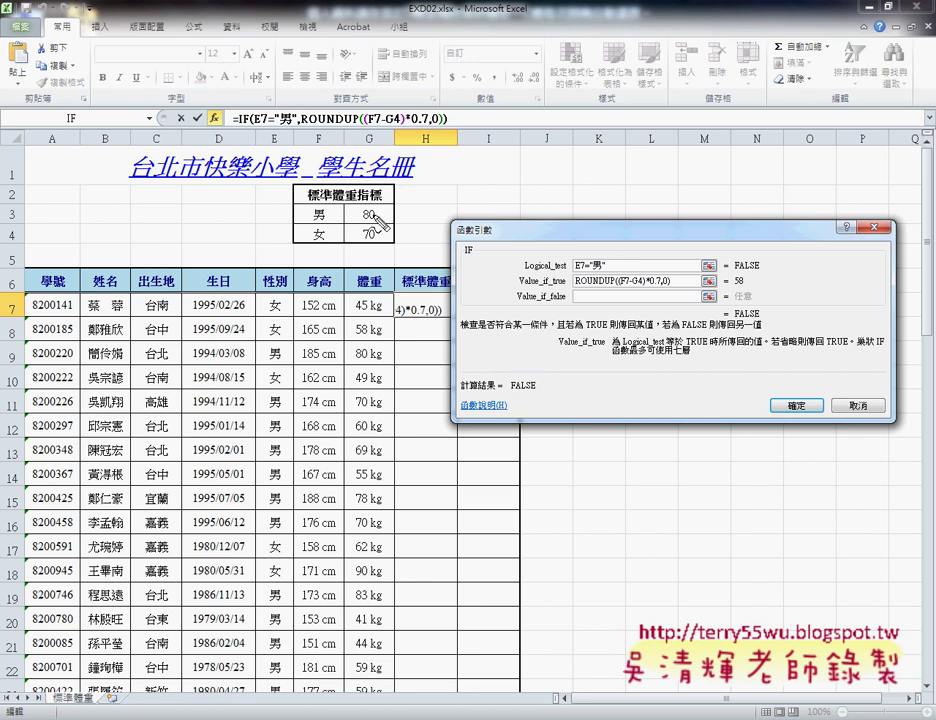
{"action": "mouse_move", "coordinate": [313, 242]}
{"action": "left_mouse_down"}
{"action": "mouse_move", "coordinate": [373, 238]}
{"action": "mouse_move", "coordinate": [381, 225]}
{"action": "left_mouse_up"}
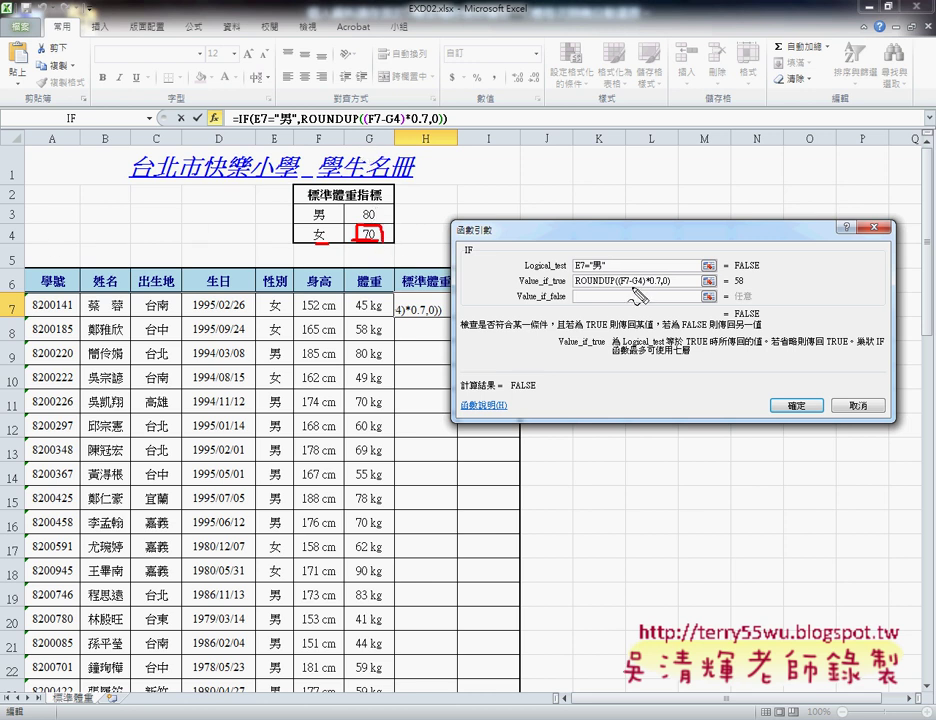
{"action": "mouse_move", "coordinate": [633, 286]}
{"action": "left_mouse_down"}
{"action": "mouse_move", "coordinate": [643, 285]}
{"action": "mouse_move", "coordinate": [642, 266]}
{"action": "left_mouse_up"}
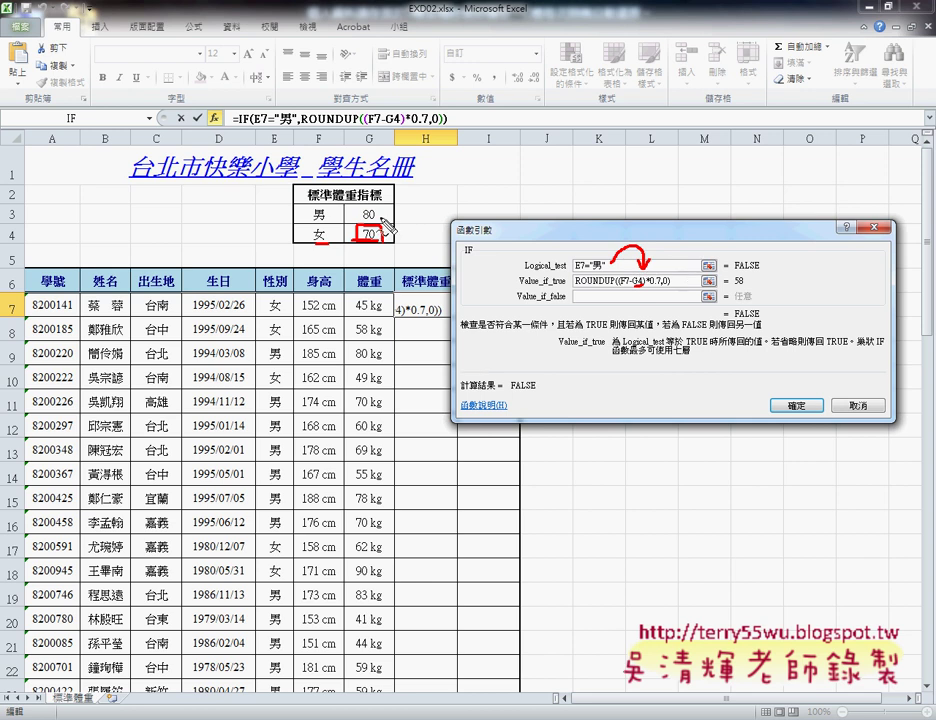
{"action": "mouse_move", "coordinate": [359, 216]}
{"action": "left_mouse_down"}
{"action": "mouse_move", "coordinate": [379, 222]}
{"action": "mouse_move", "coordinate": [380, 240]}
{"action": "left_mouse_up"}
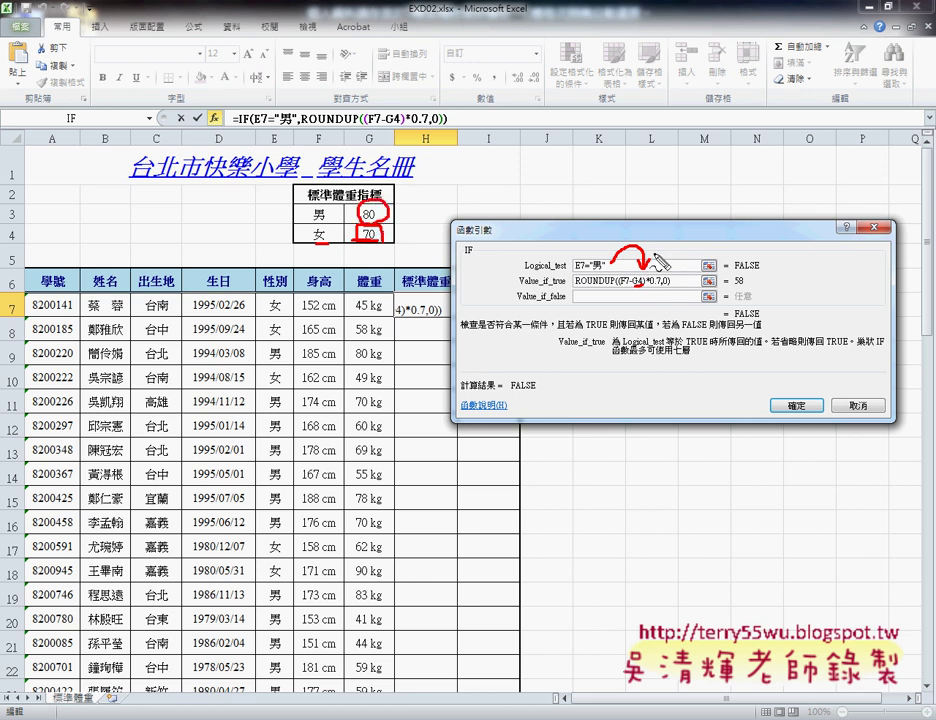
{"action": "key", "text": "Escape"}
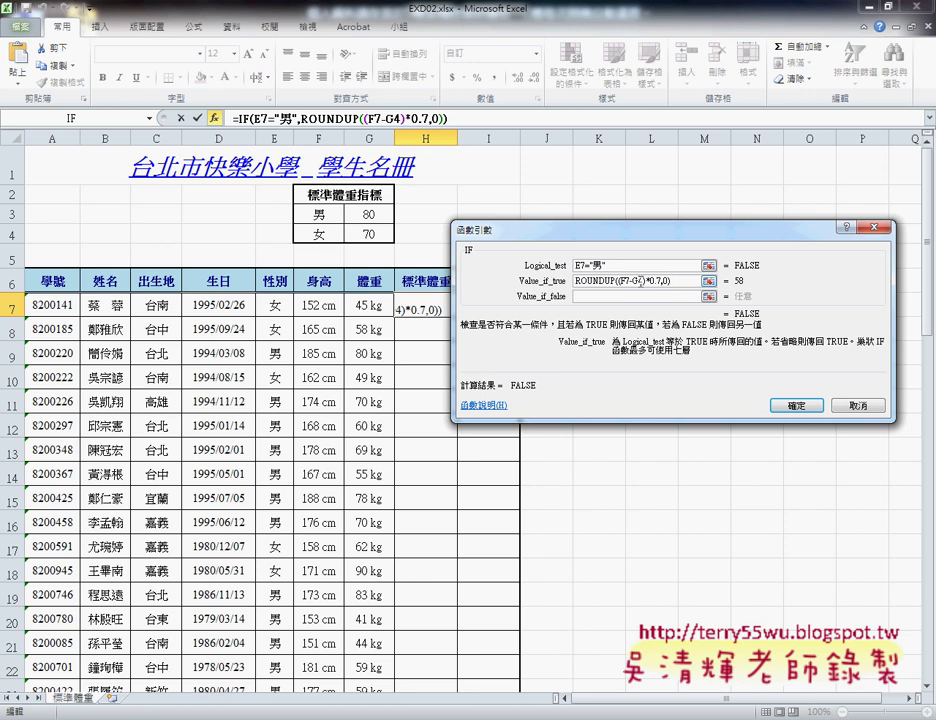
{"action": "key", "text": "BackSpace"}
{"action": "type", "text": "3"}
Paste the female ROUNDUP((F7-G4)*0.7,0) formula as Value_if_false.
{"action": "left_click", "coordinate": [650, 296]}
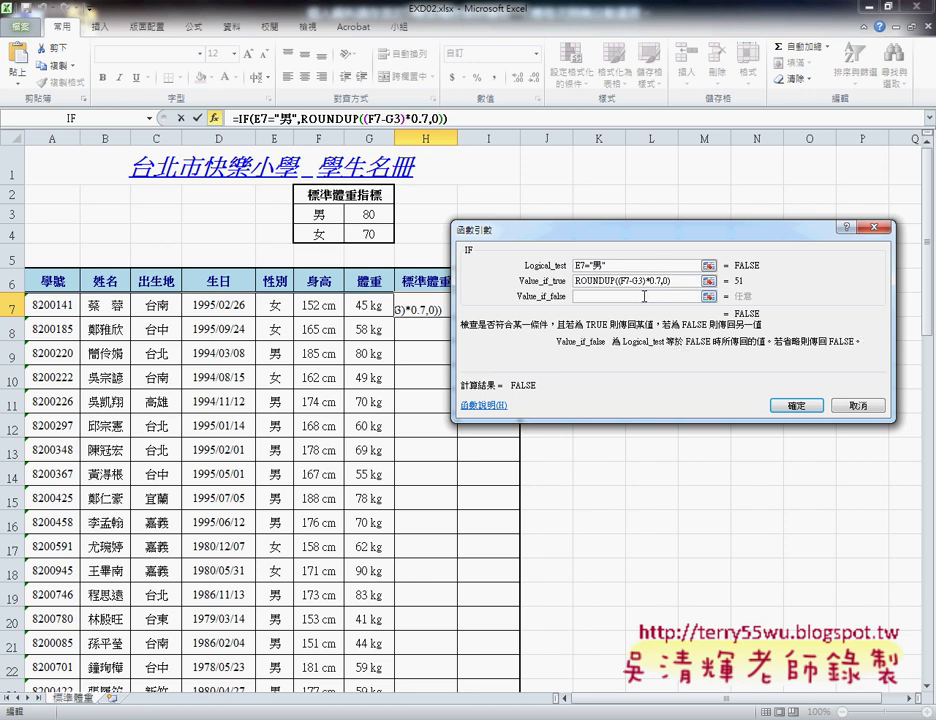
{"action": "right_click", "coordinate": [606, 298]}
{"action": "left_click", "coordinate": [640, 356]}
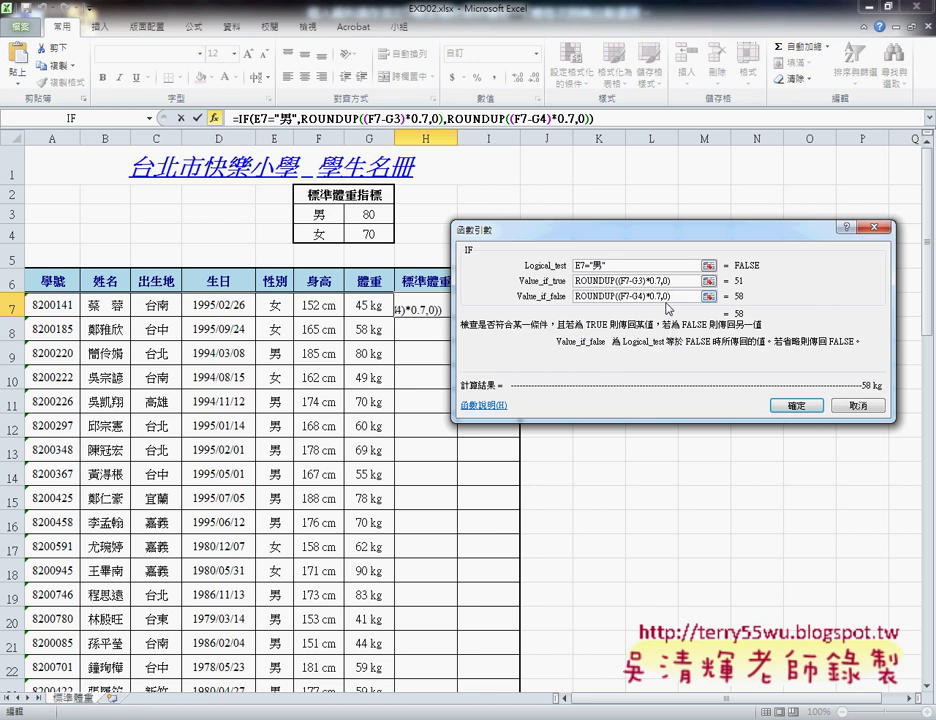
Move the IF arguments dialog aside to review the arguments and the 58 kg result.
{"action": "left_click", "coordinate": [688, 281]}
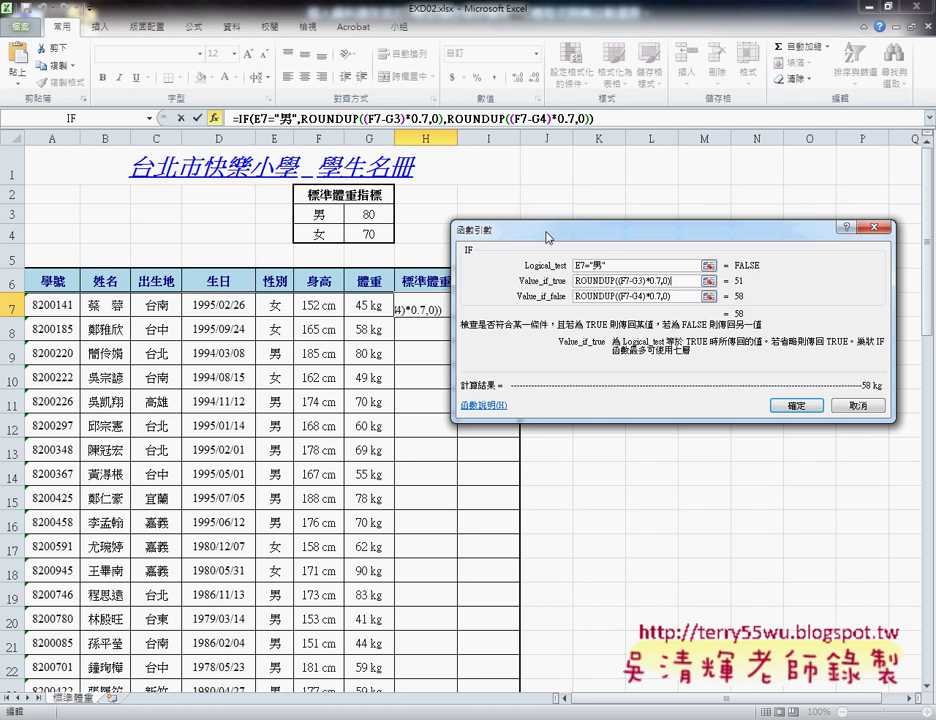
{"action": "left_click_drag", "start_coordinate": [542, 237], "coordinate": [586, 215]}
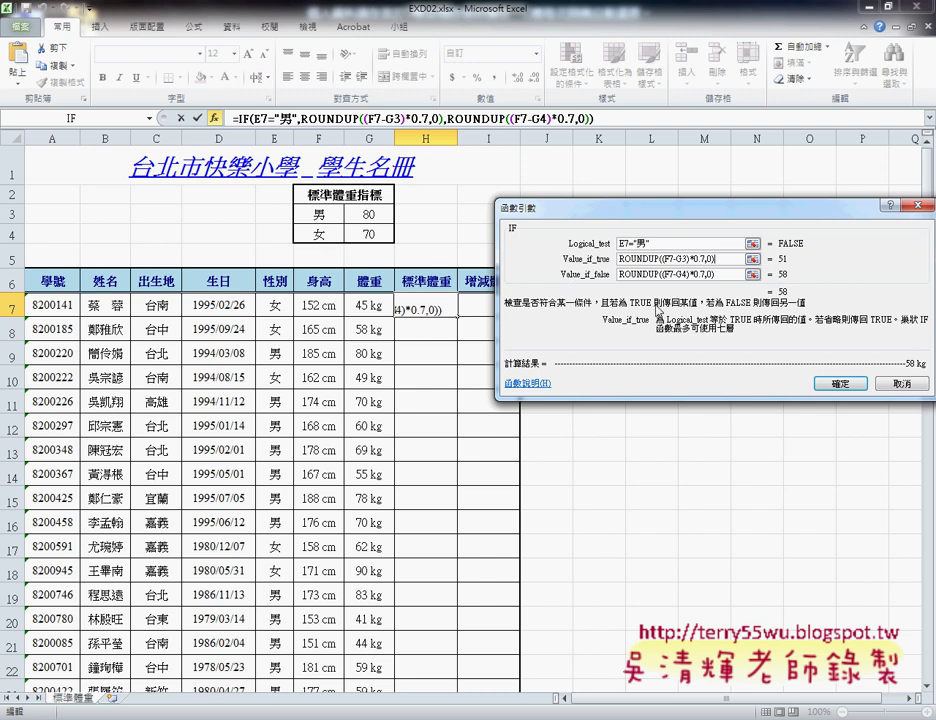
Confirm the IF formula, fill it down column H, then undo back to H7's ROUNDUP formula.
{"action": "left_click", "coordinate": [842, 385]}
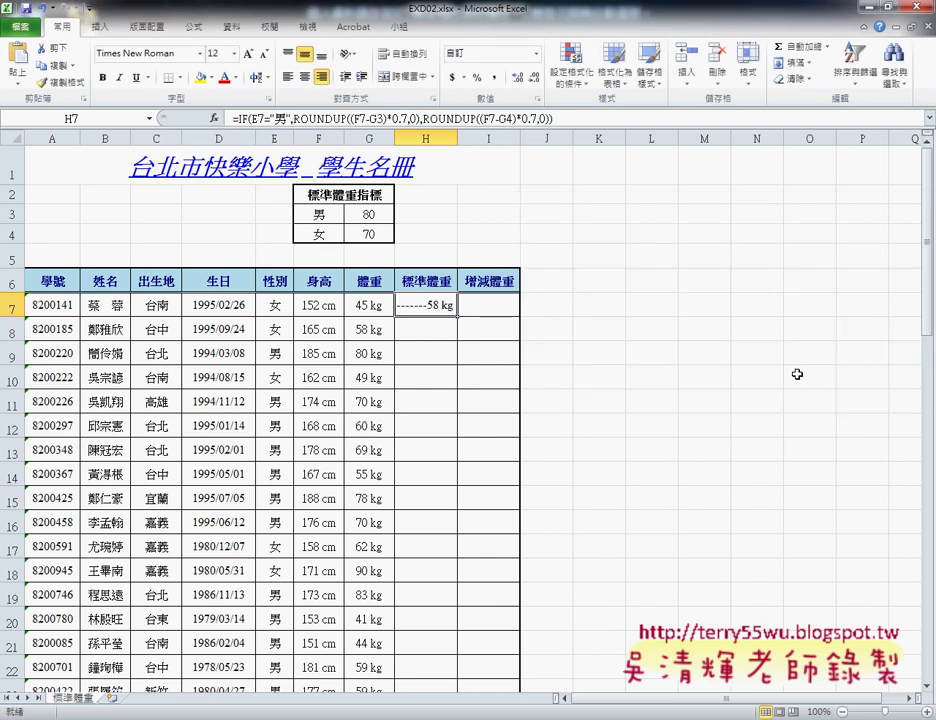
{"action": "double_click", "coordinate": [456, 317]}
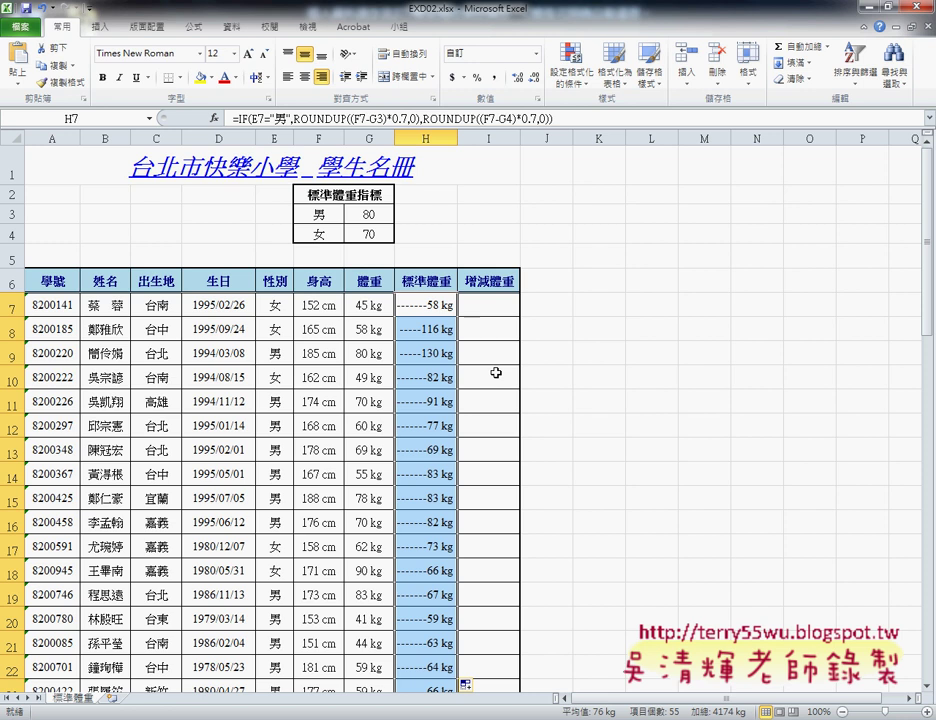
{"action": "key", "text": "ctrl+z"}
{"action": "key", "text": "ctrl+z"}
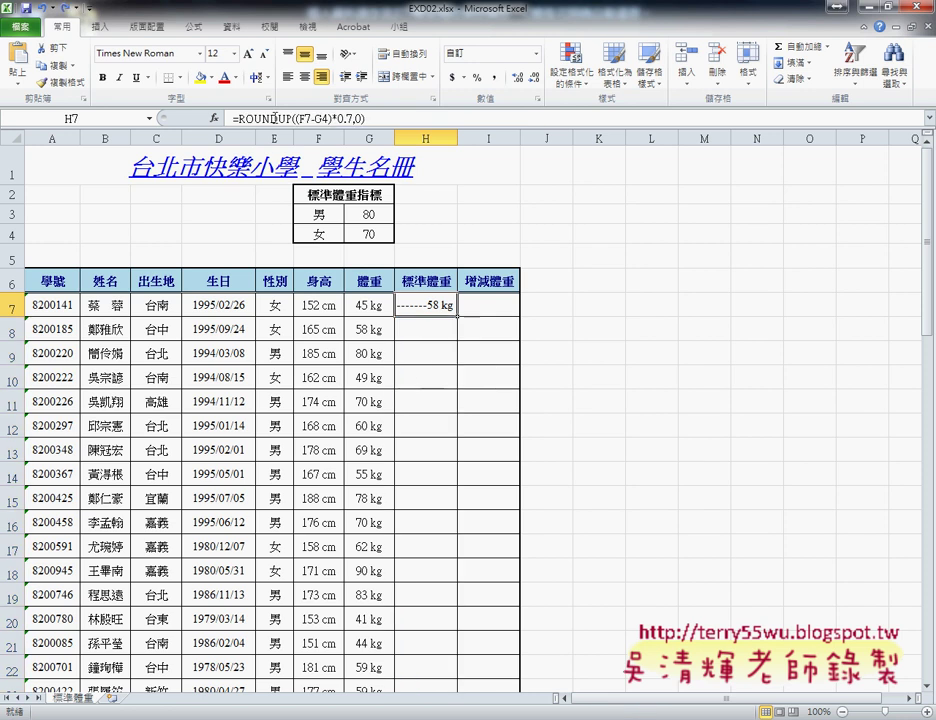
Select H7's formula text in the formula bar and cut it, leaving only '='.
{"action": "left_click_drag", "start_coordinate": [296, 118], "coordinate": [355, 118]}
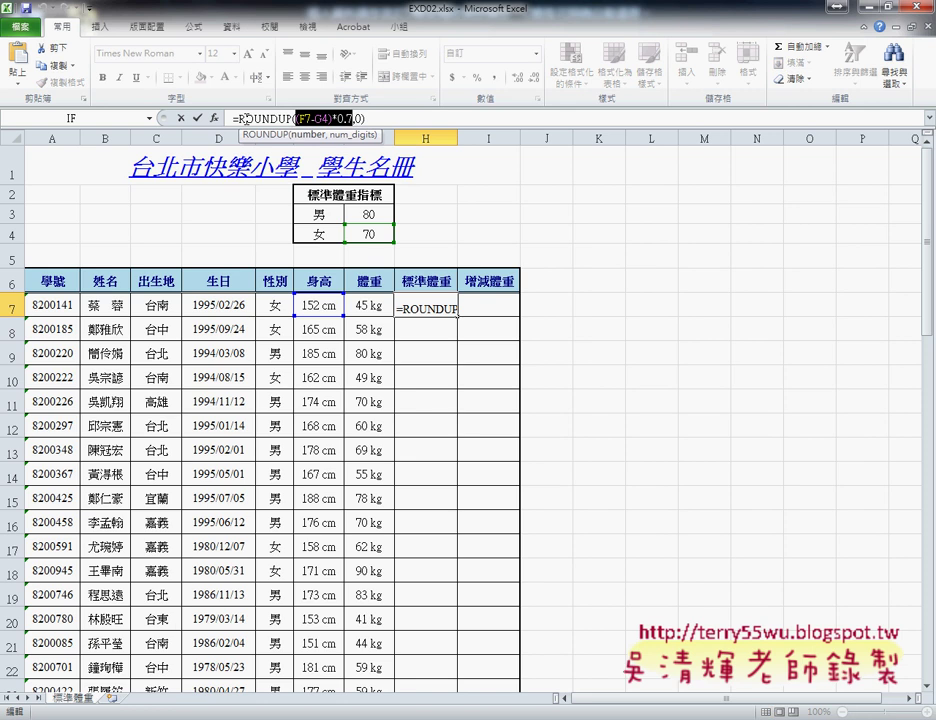
{"action": "left_click_drag", "start_coordinate": [237, 118], "coordinate": [398, 126]}
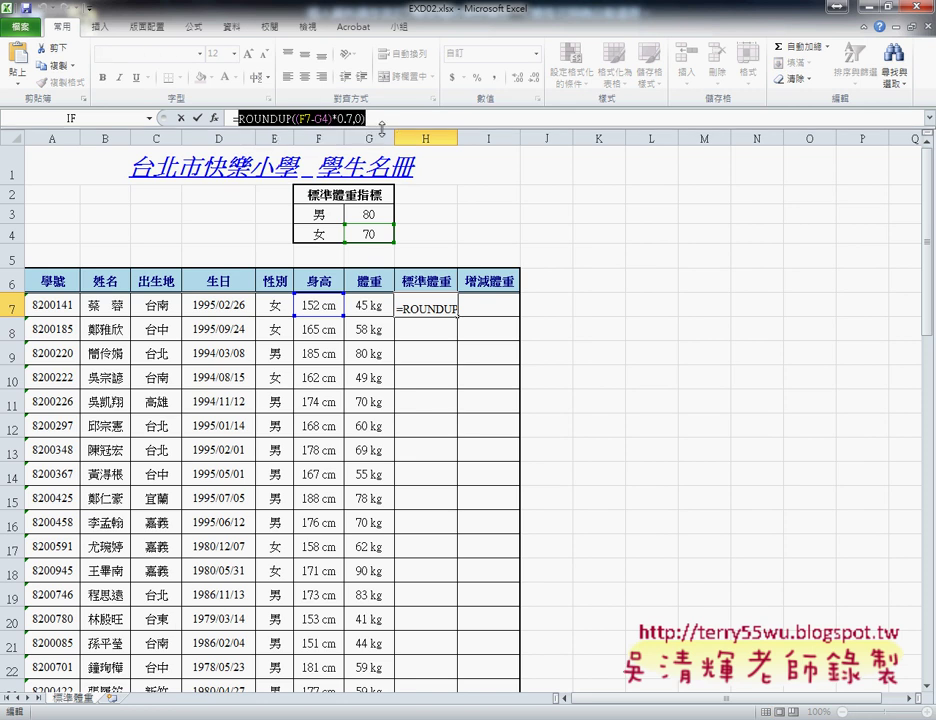
{"action": "left_click_drag", "start_coordinate": [314, 119], "coordinate": [322, 119]}
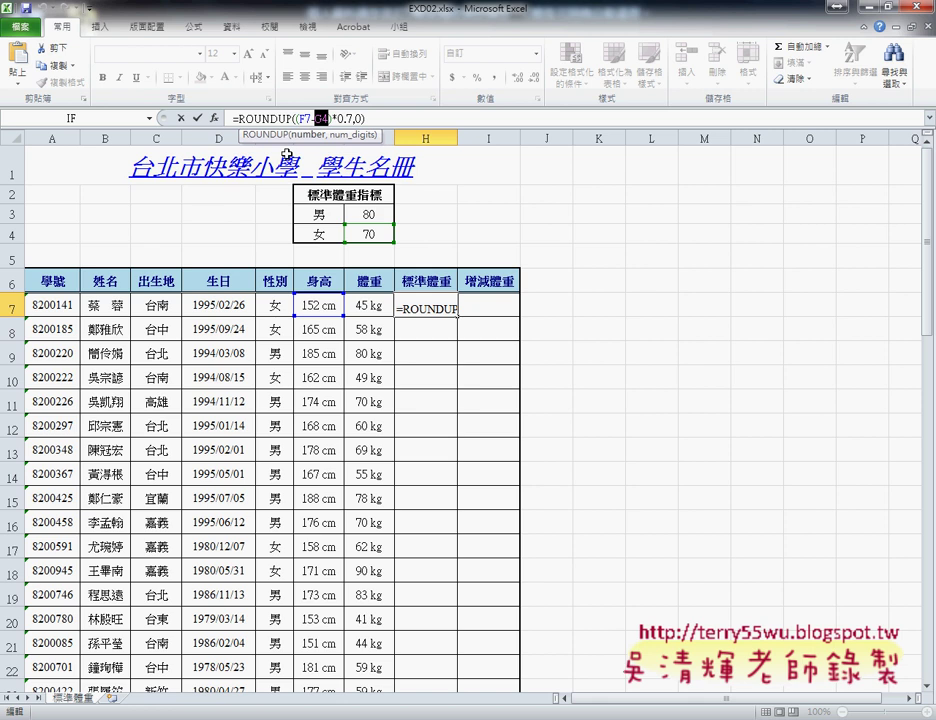
{"action": "mouse_move", "coordinate": [230, 118]}
{"action": "left_mouse_down"}
{"action": "mouse_move", "coordinate": [357, 119]}
{"action": "mouse_move", "coordinate": [242, 118]}
{"action": "left_mouse_up"}
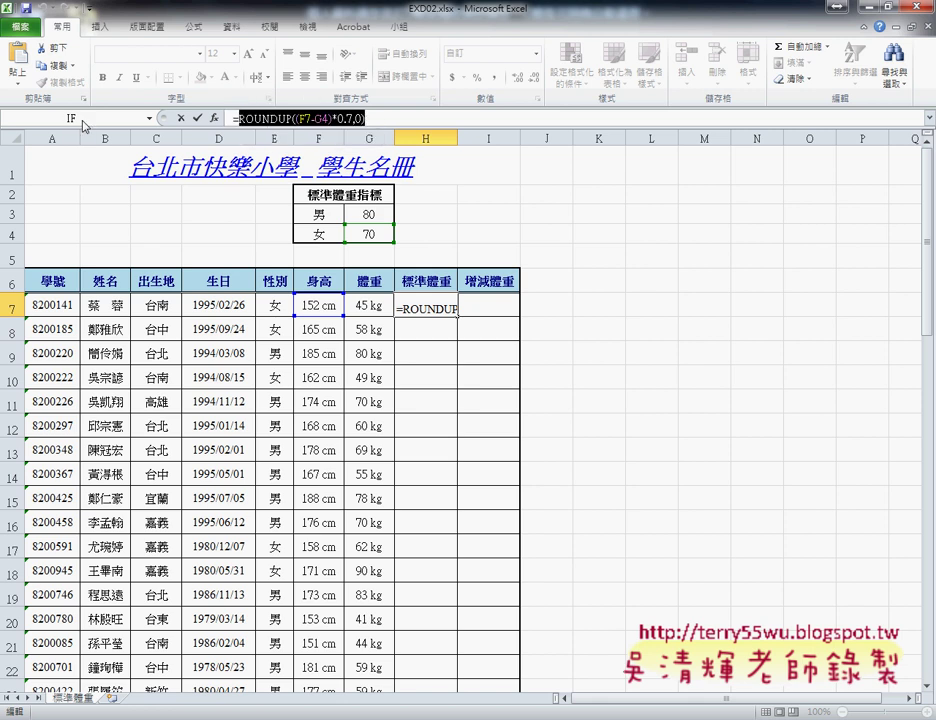
{"action": "right_click", "coordinate": [173, 80]}
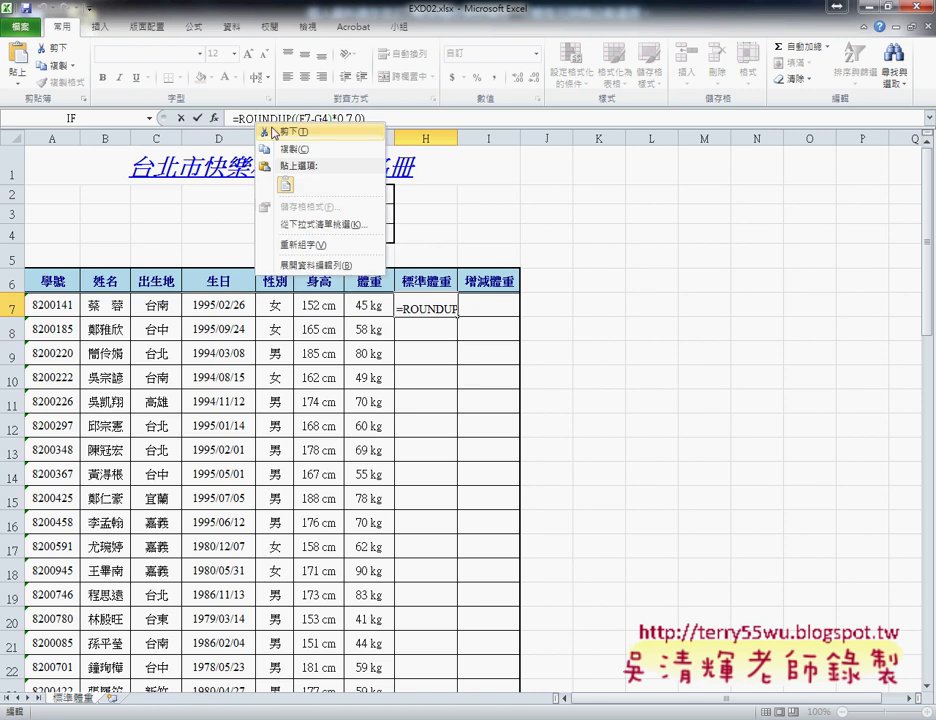
{"action": "left_click", "coordinate": [200, 92]}
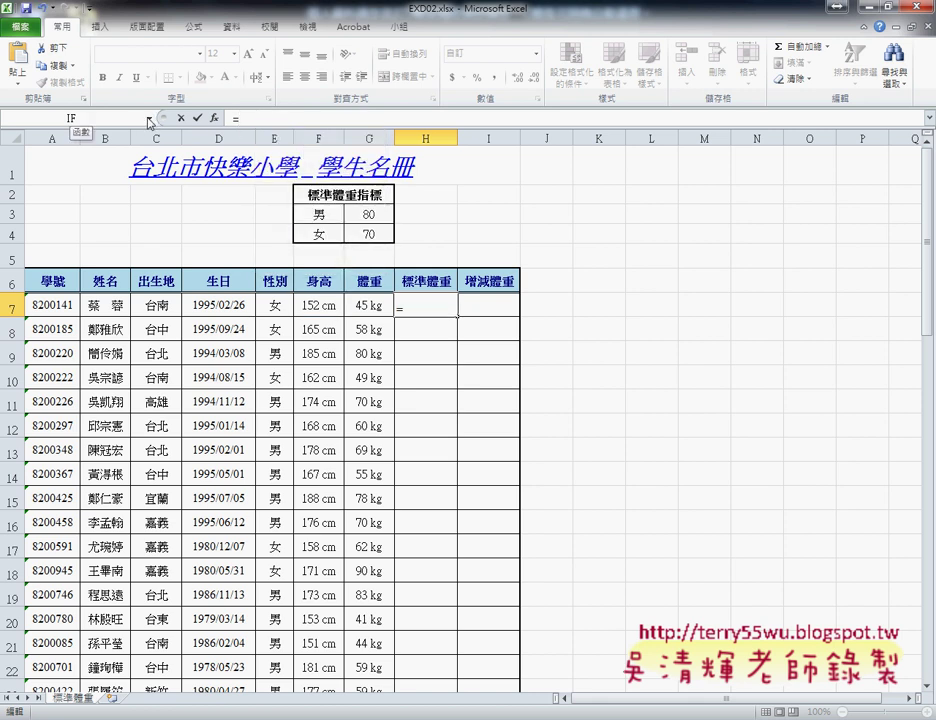
Insert an IF function in H7 with the condition E7="男".
{"action": "left_click", "coordinate": [214, 118]}
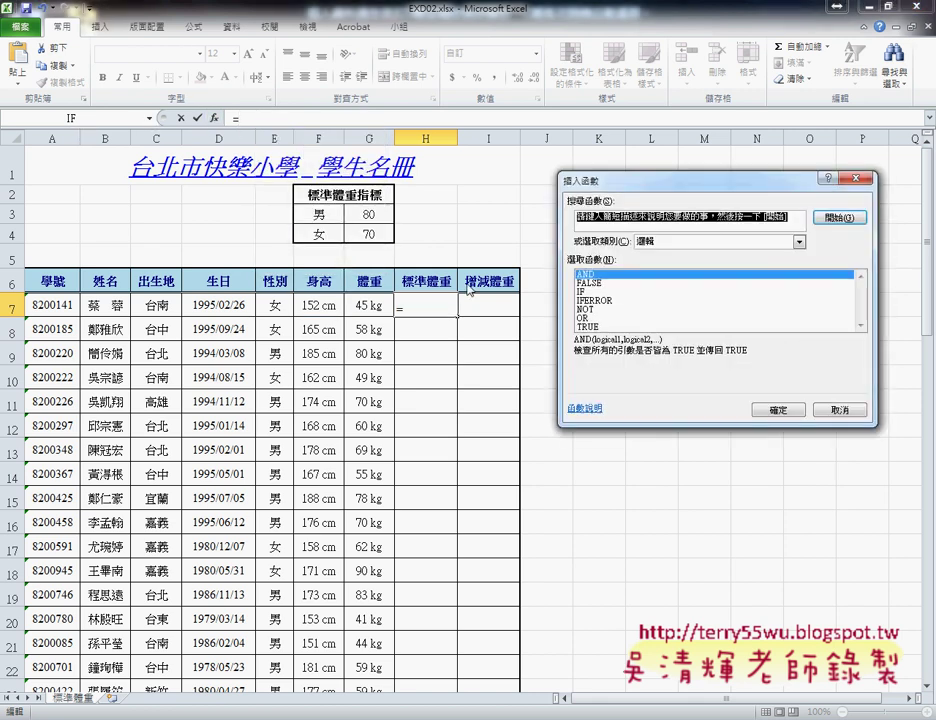
{"action": "left_click", "coordinate": [593, 292]}
{"action": "double_click", "coordinate": [593, 292]}
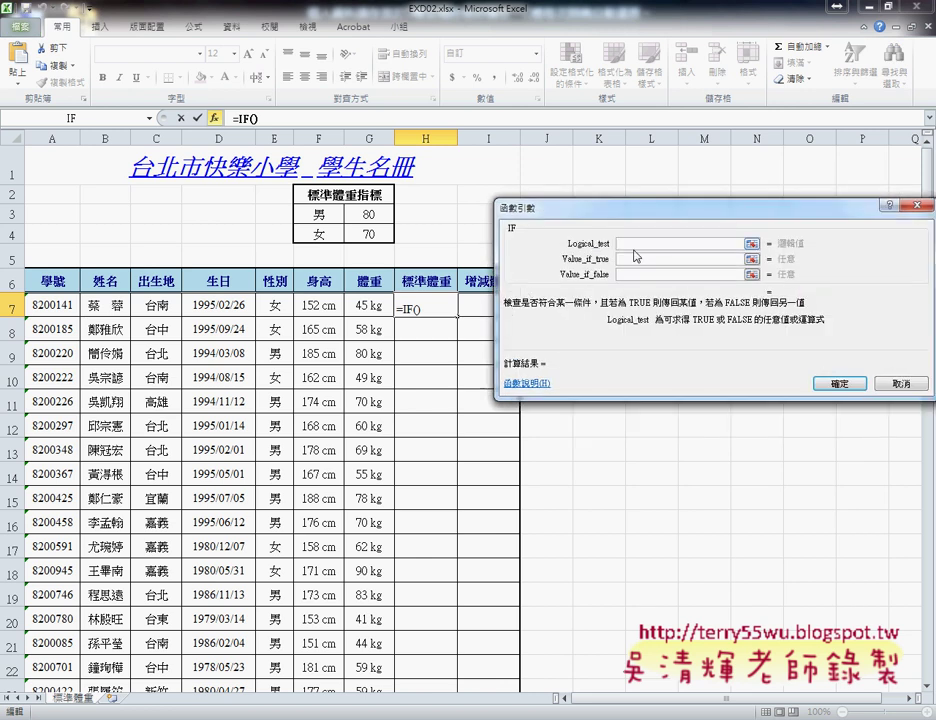
{"action": "left_click", "coordinate": [275, 306]}
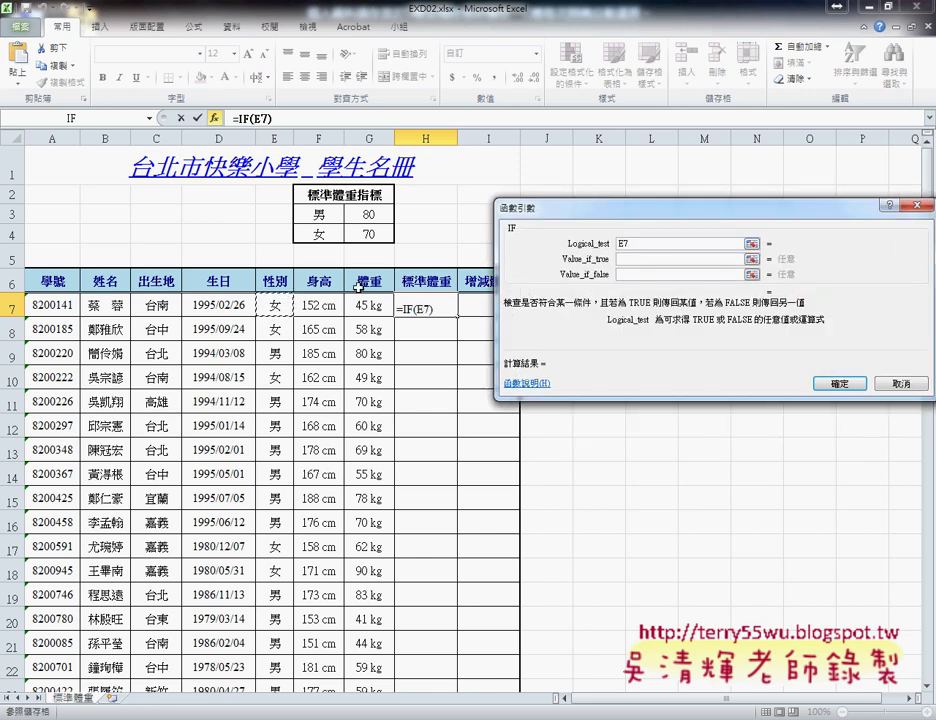
{"action": "type", "text": "ㄦ"}
{"action": "key", "text": "BackSpace"}
{"action": "type", "text": "="}
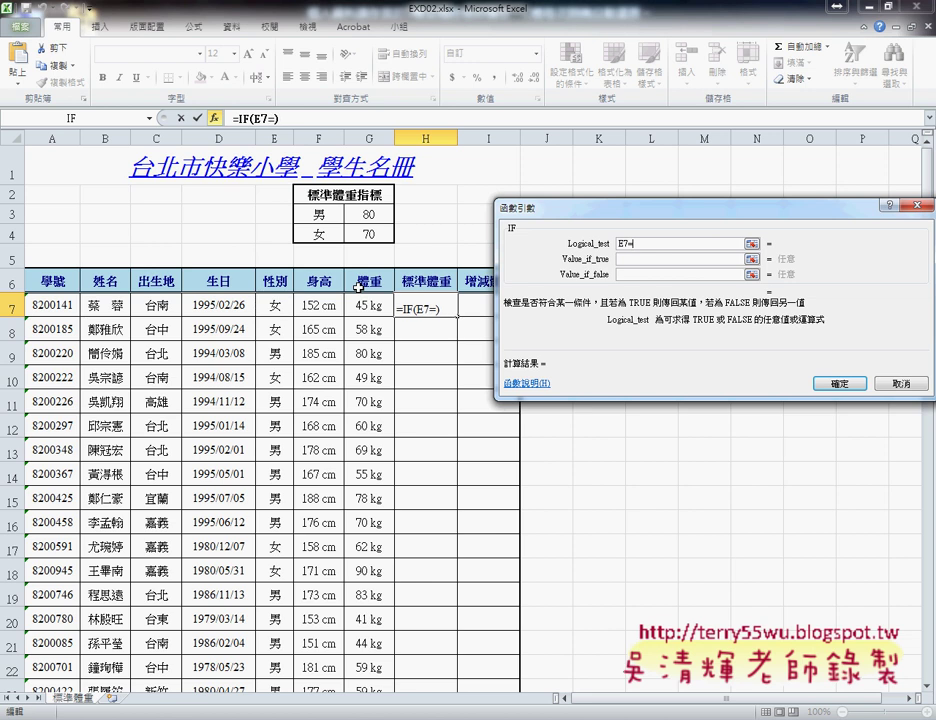
{"action": "type", "text": "\"\""}
{"action": "type", "text": "男"}
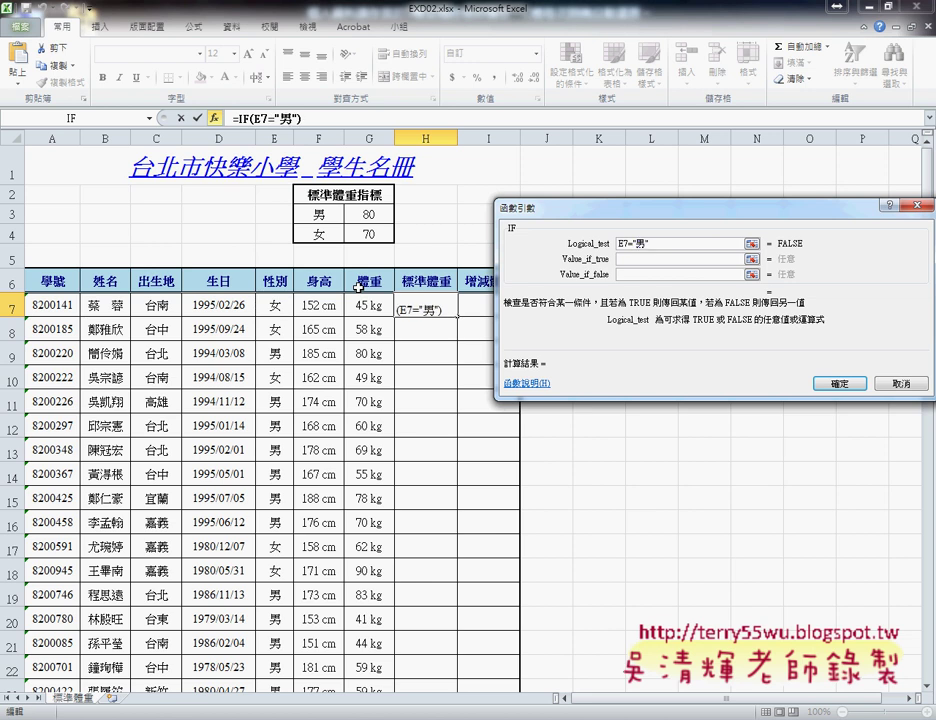
Enter ROUNDUP((F7-G$3)*0.7,0) and ROUNDUP((F7-G$4)*0.7,0) as the IF results and confirm.
{"action": "key", "text": "Tab"}
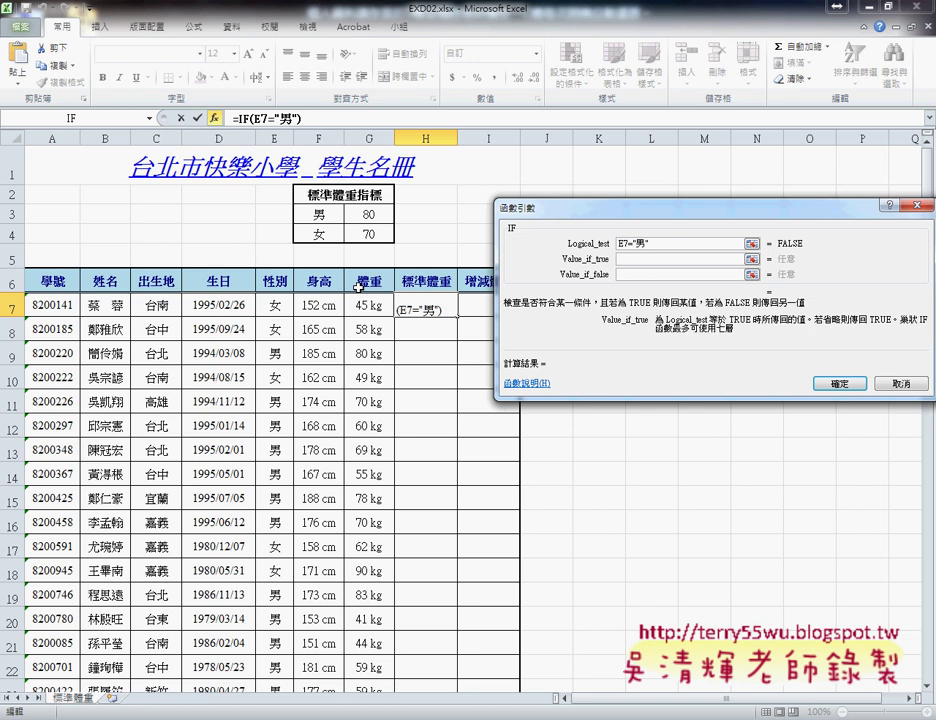
{"action": "type", "text": "ROUNDUP((F7-G4)*0.7,0)"}
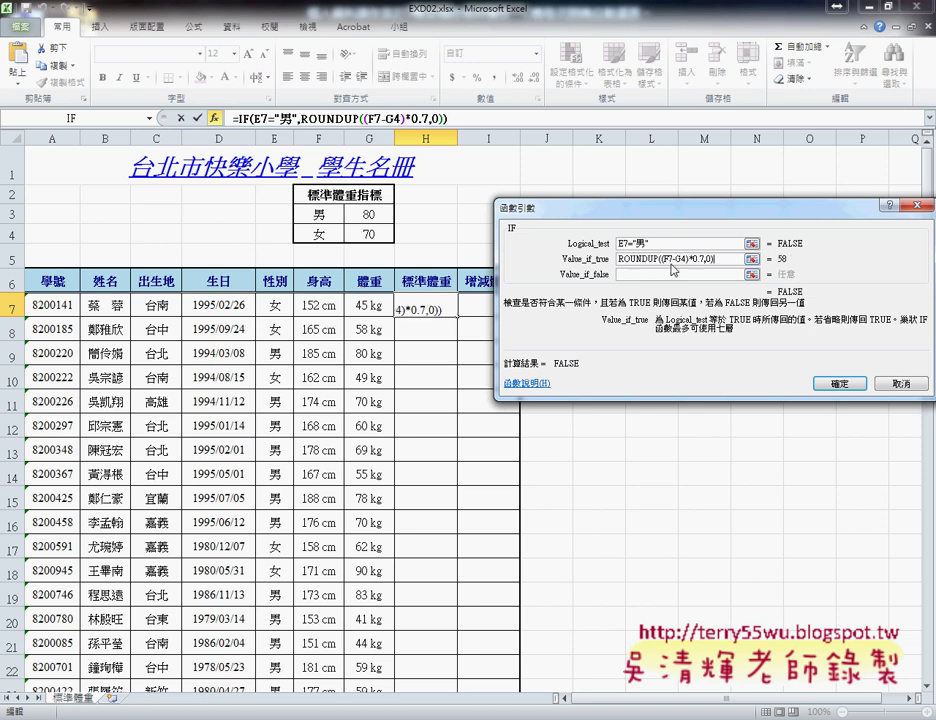
{"action": "type", "text": "3"}
{"action": "key", "text": "F4"}
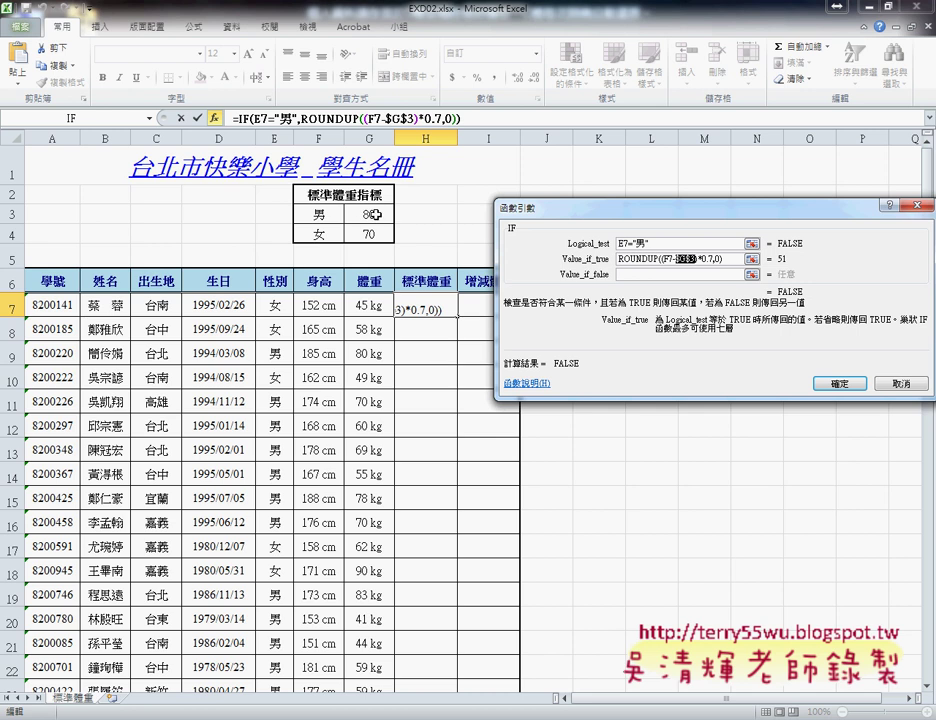
{"action": "key", "text": "F4"}
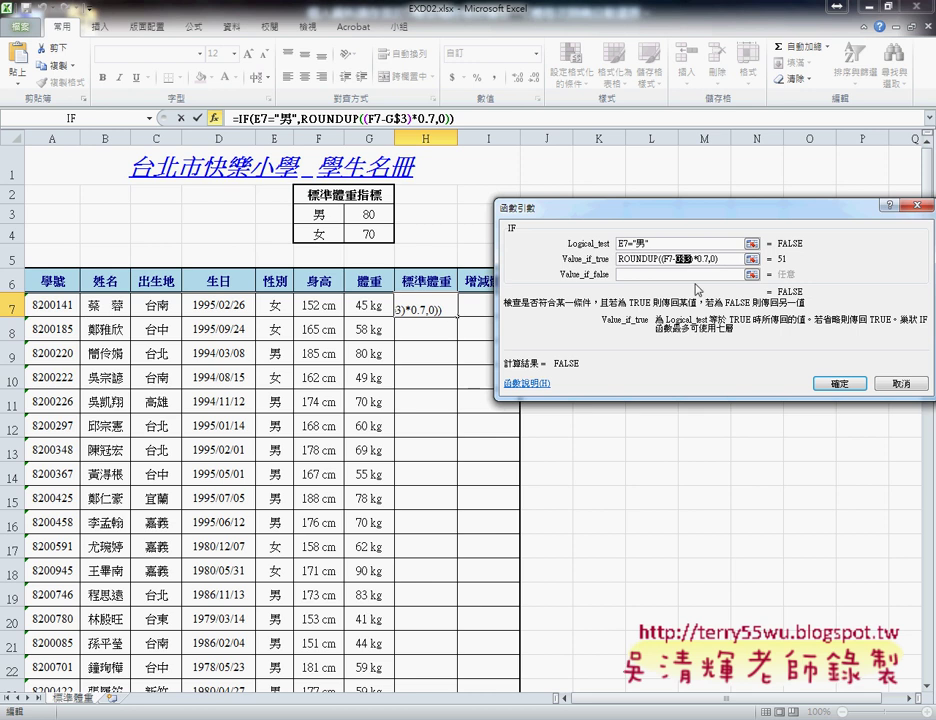
{"action": "left_click", "coordinate": [704, 274]}
{"action": "type", "text": "ROUNDUP((F7-G4)*0.7,0)"}
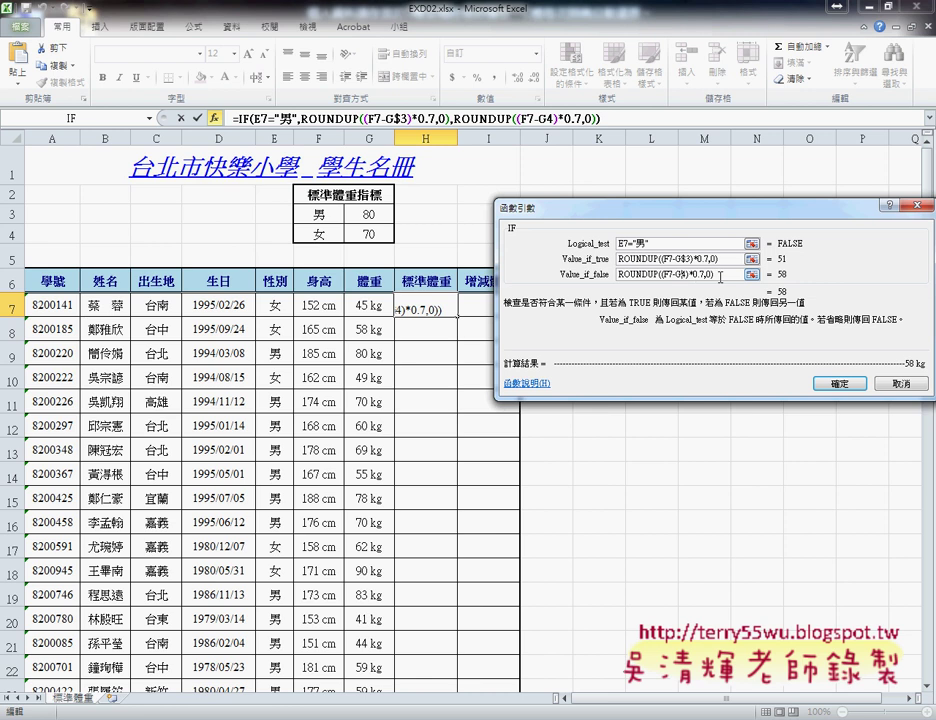
{"action": "key", "text": "F4"}
{"action": "key", "text": "F4"}
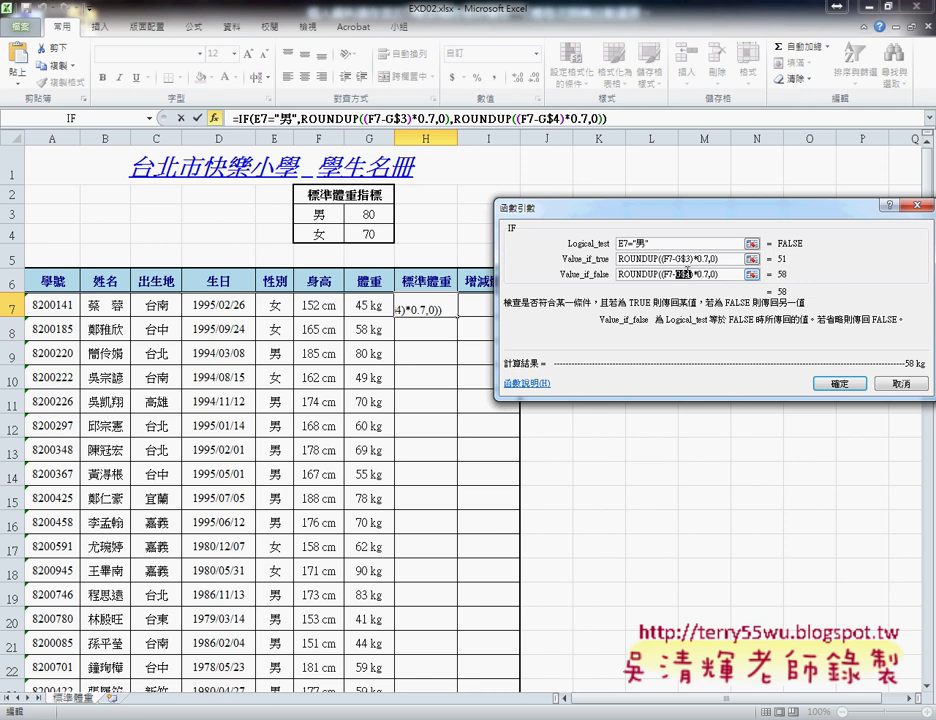
{"action": "left_click", "coordinate": [834, 383]}
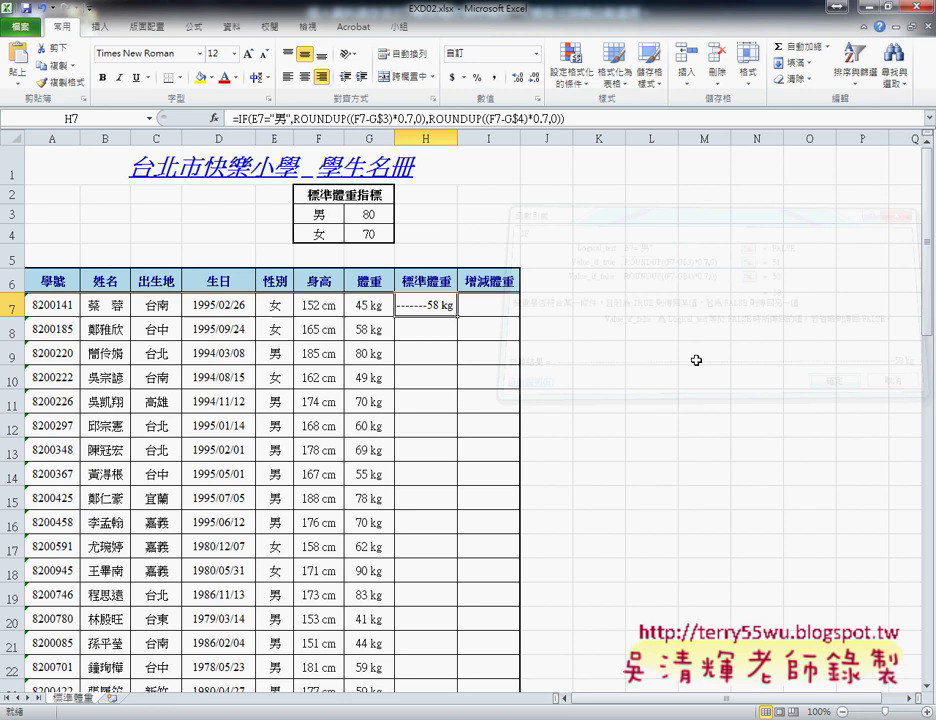
Fill H7's formula down the 標準體重 column, then undo the fill.
{"action": "double_click", "coordinate": [458, 316]}
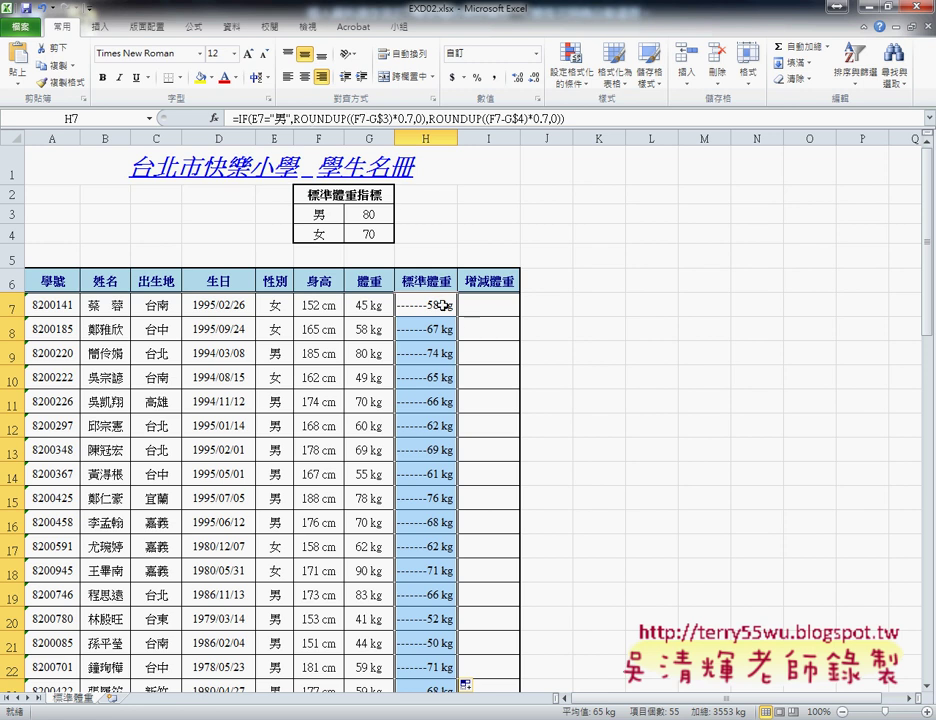
{"action": "key", "text": "ctrl+z"}
{"action": "key", "text": "ctrl+z"}
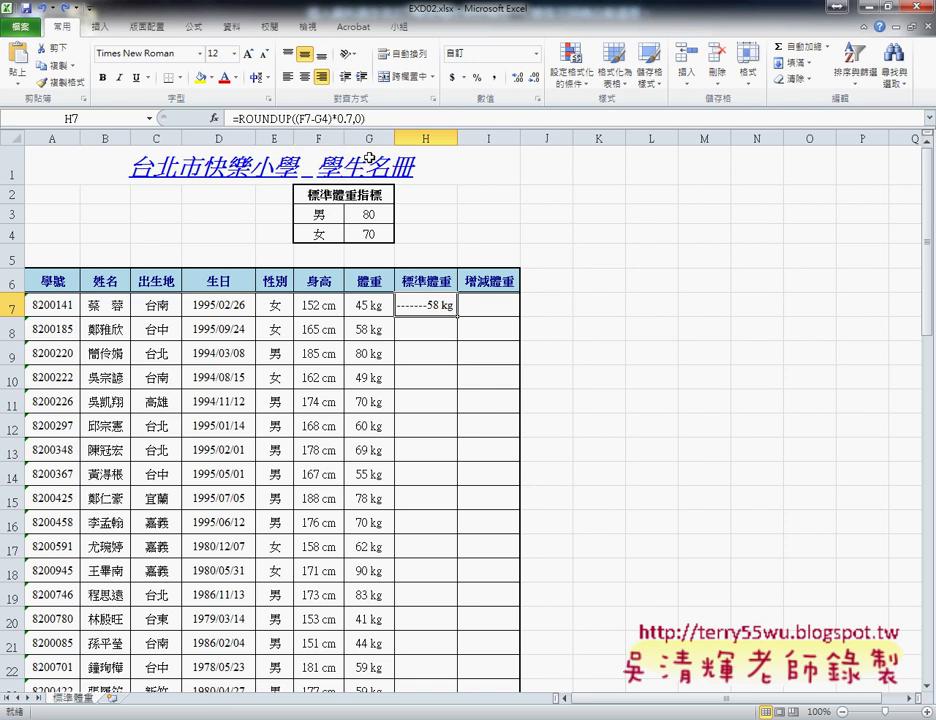
Delete G4 from H7's formula, leaving =ROUNDUP((F7-)*0.7,0), and show the recent functions list.
{"action": "double_click", "coordinate": [321, 119]}
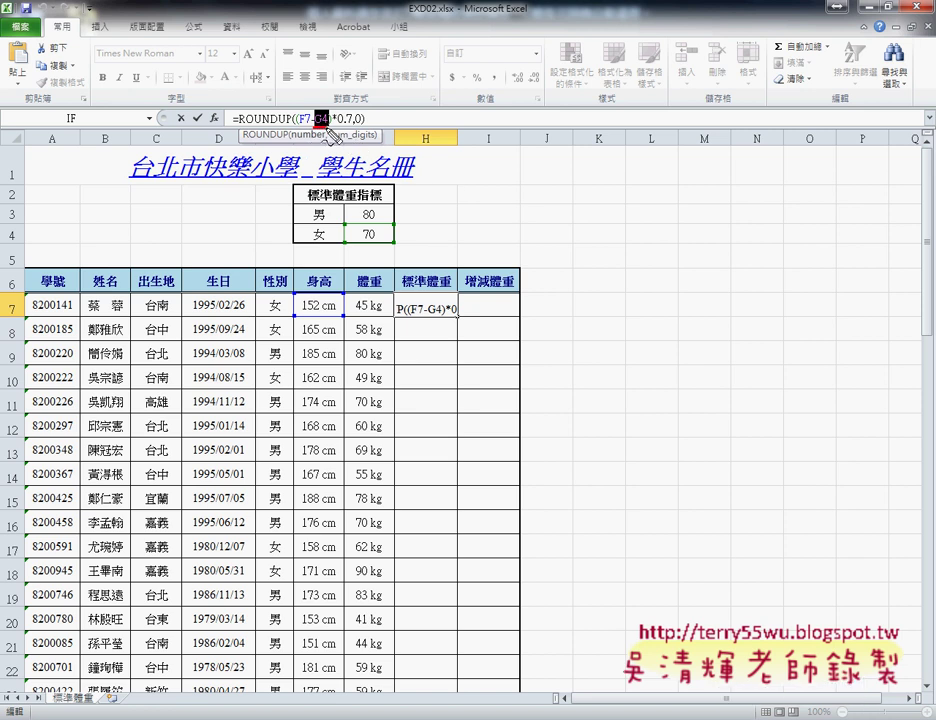
{"action": "mouse_move", "coordinate": [384, 220]}
{"action": "left_mouse_down"}
{"action": "mouse_move", "coordinate": [378, 210]}
{"action": "mouse_move", "coordinate": [372, 226]}
{"action": "left_mouse_up"}
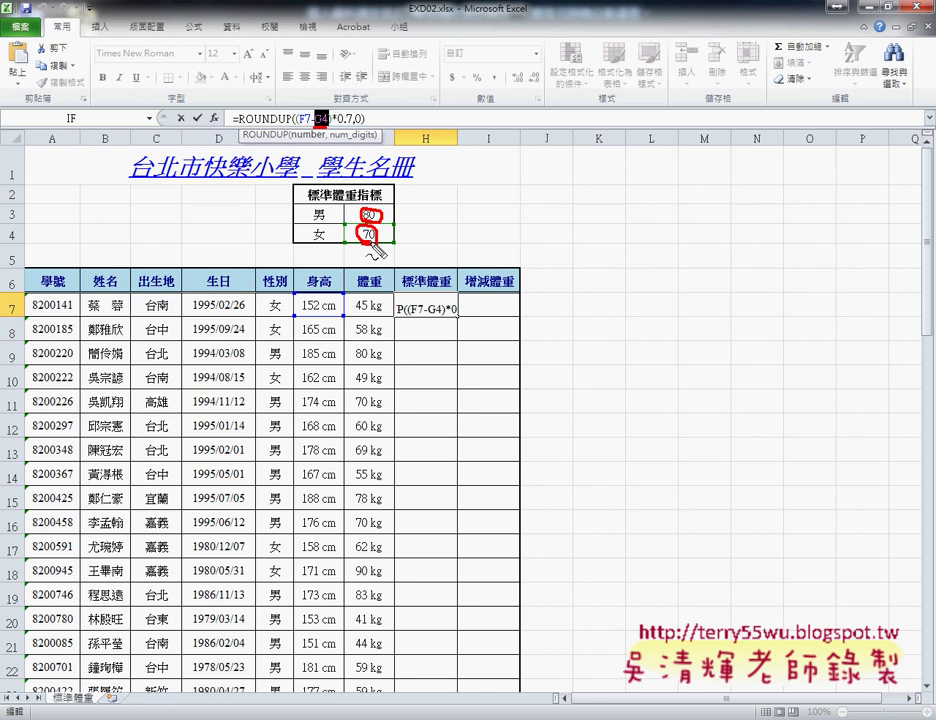
{"action": "left_click_drag", "start_coordinate": [316, 102], "coordinate": [320, 126]}
{"action": "key", "text": "Escape"}
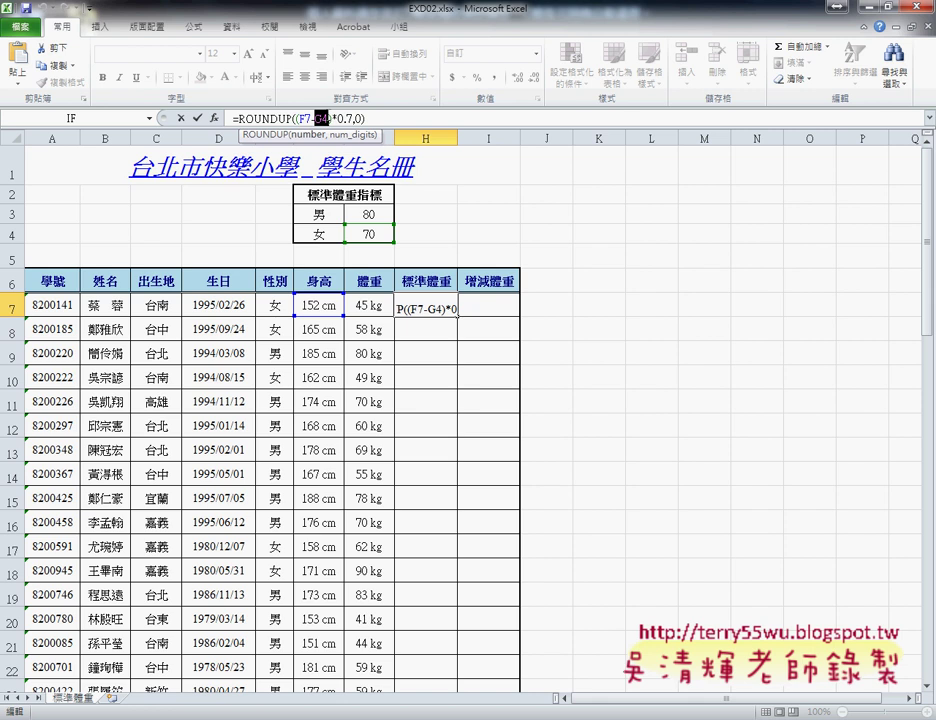
{"action": "key", "text": "BackSpace"}
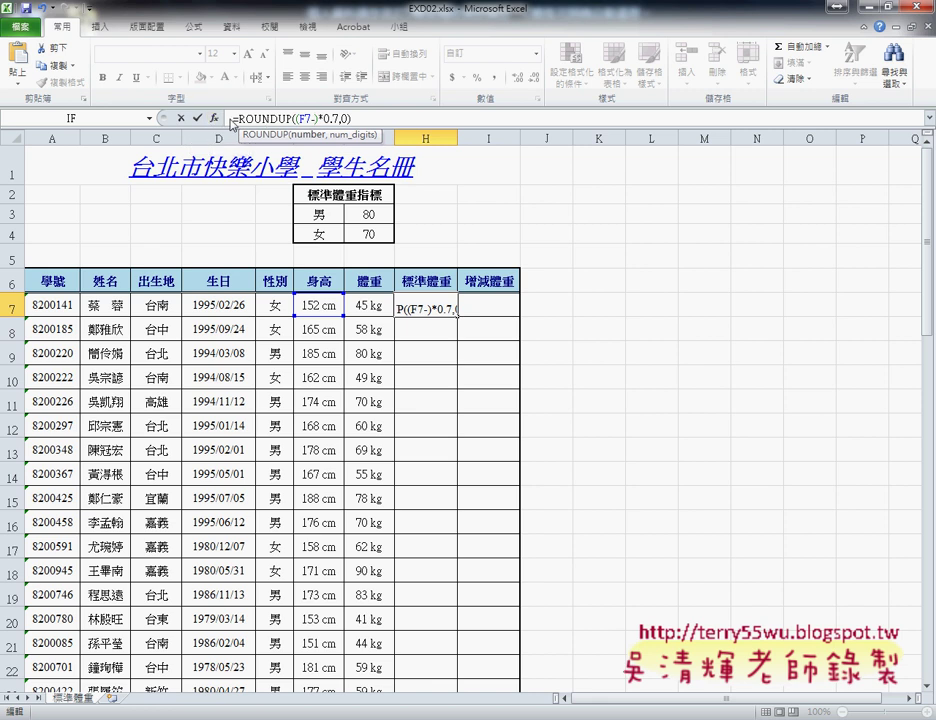
{"action": "left_click", "coordinate": [150, 119]}
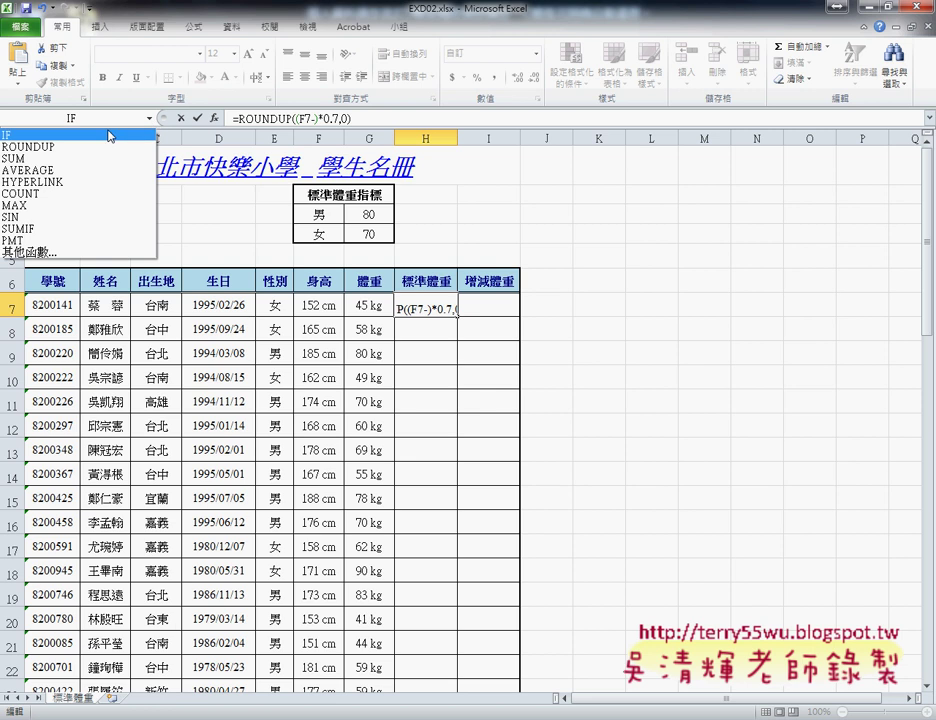
Insert an IF function inside ROUNDUP with the condition E7="女".
{"action": "left_click", "coordinate": [93, 254]}
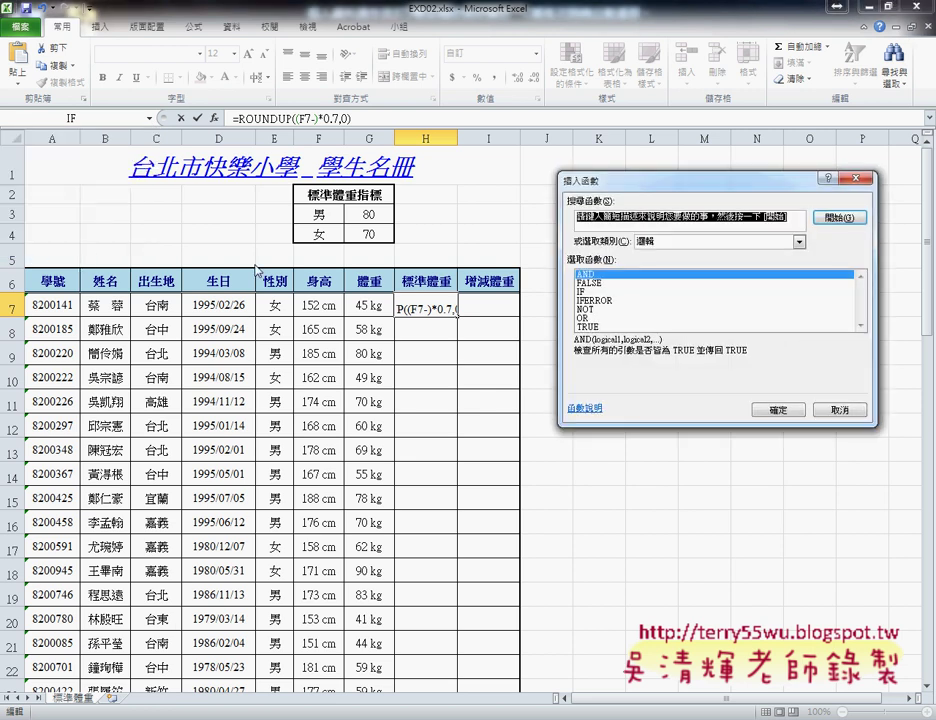
{"action": "left_click", "coordinate": [613, 292]}
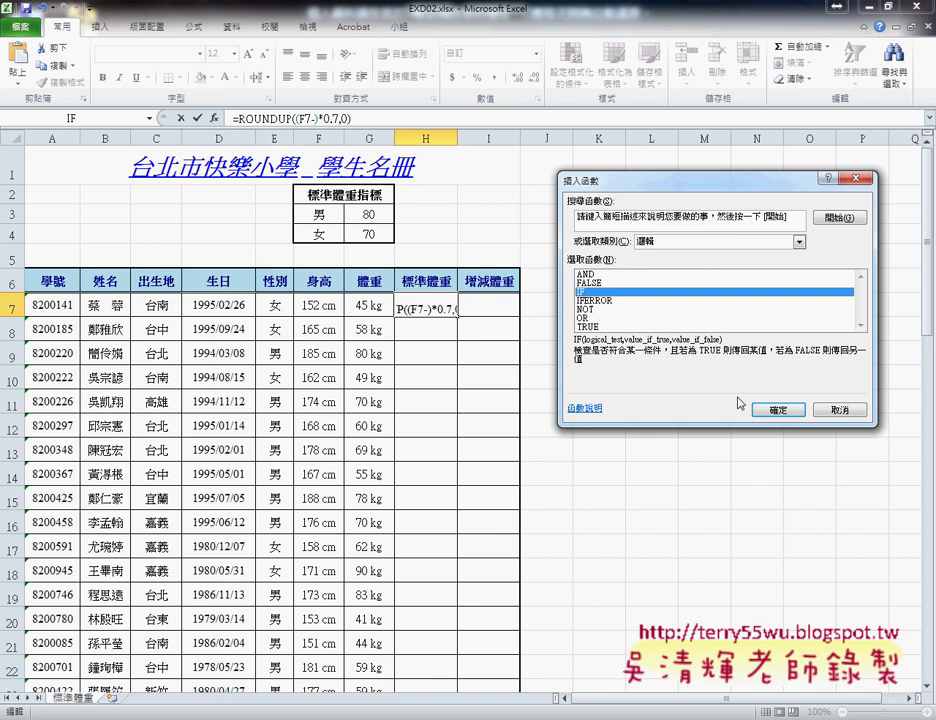
{"action": "left_click", "coordinate": [772, 409]}
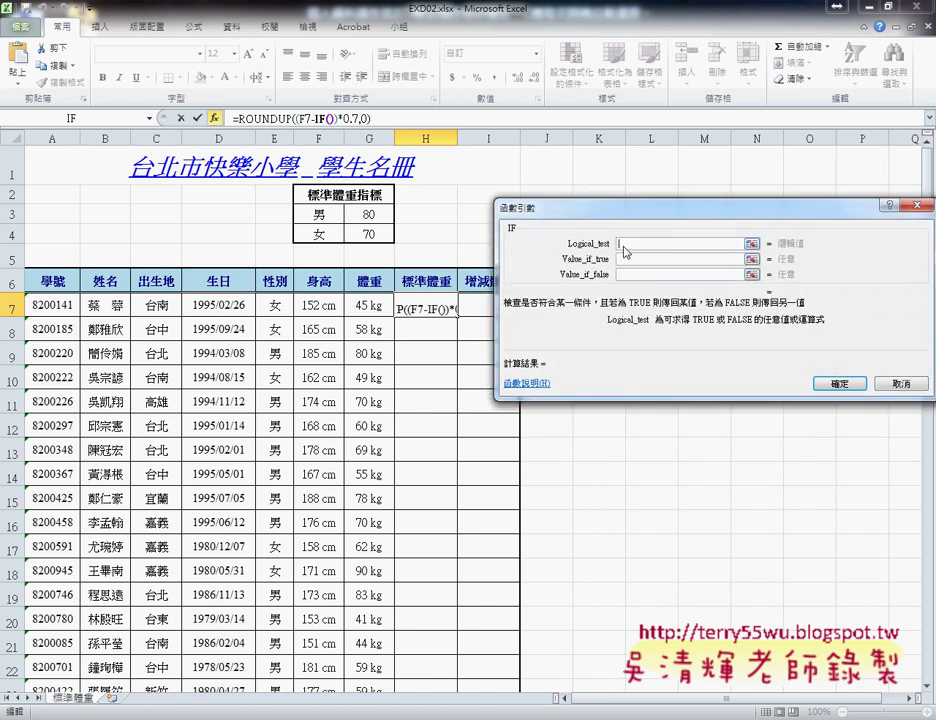
{"action": "left_click", "coordinate": [275, 307]}
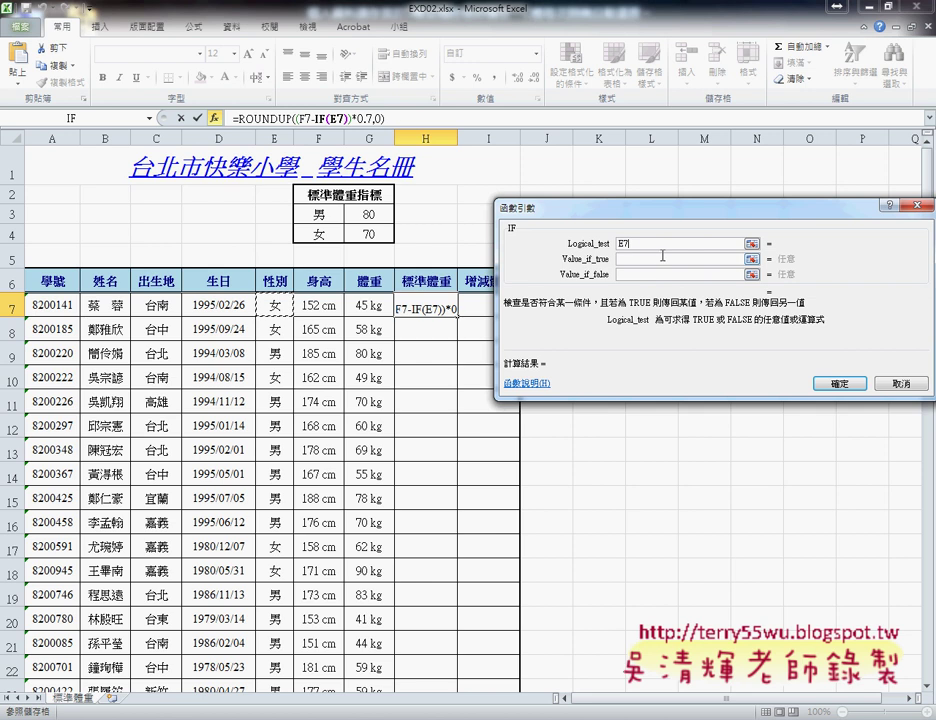
{"action": "type", "text": "ㄦ"}
{"action": "key", "text": "BackSpace"}
{"action": "type", "text": "=\"\""}
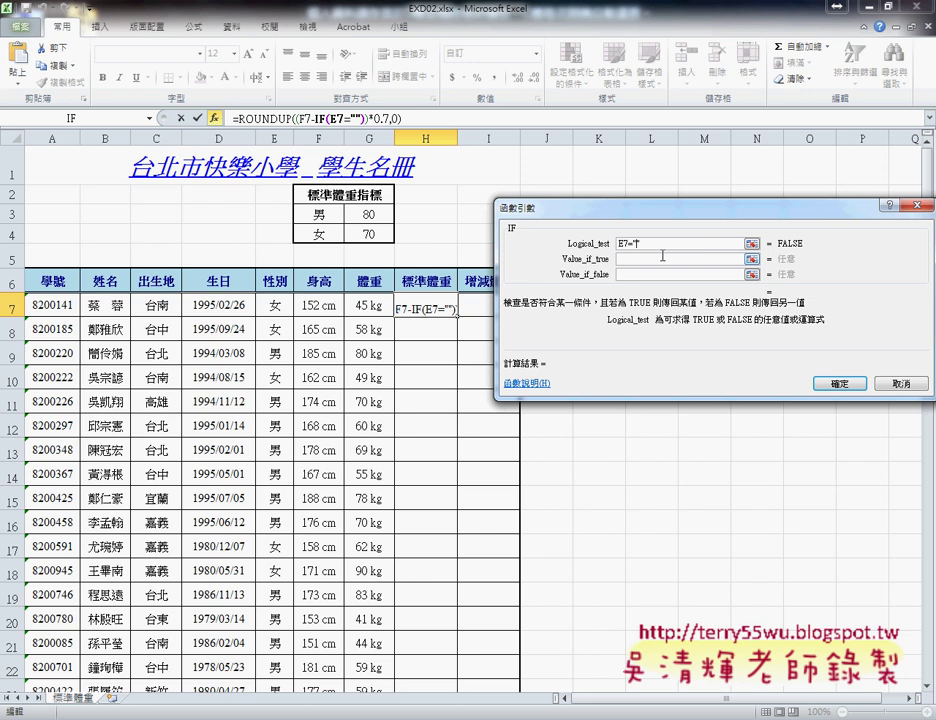
{"action": "type", "text": "女"}
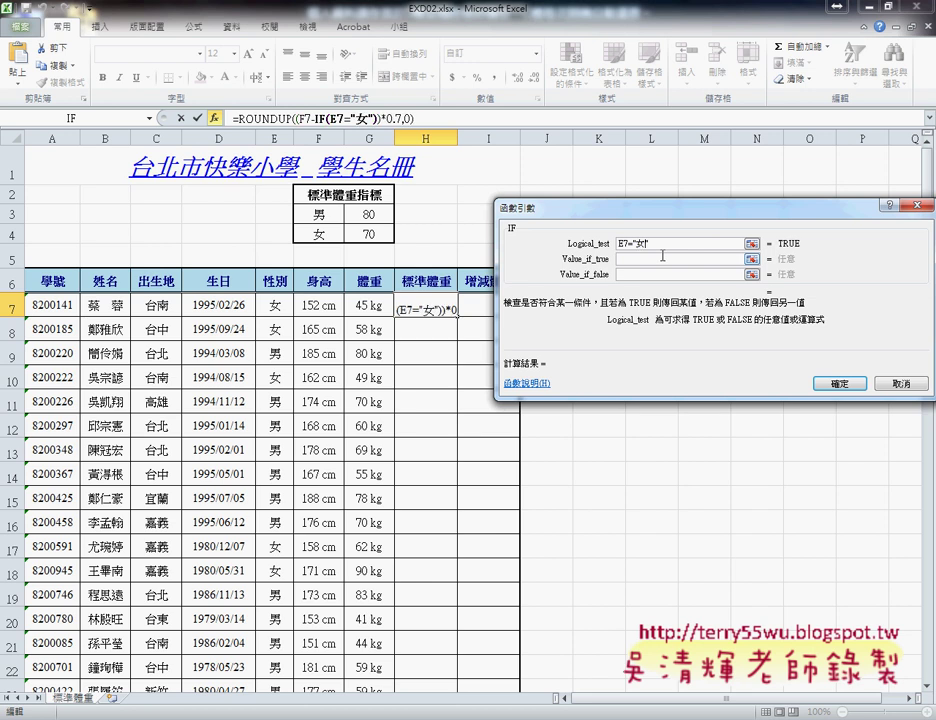
Set the IF values to G$4 if true and G$3 if false, then confirm for 58 kg.
{"action": "left_click", "coordinate": [651, 259]}
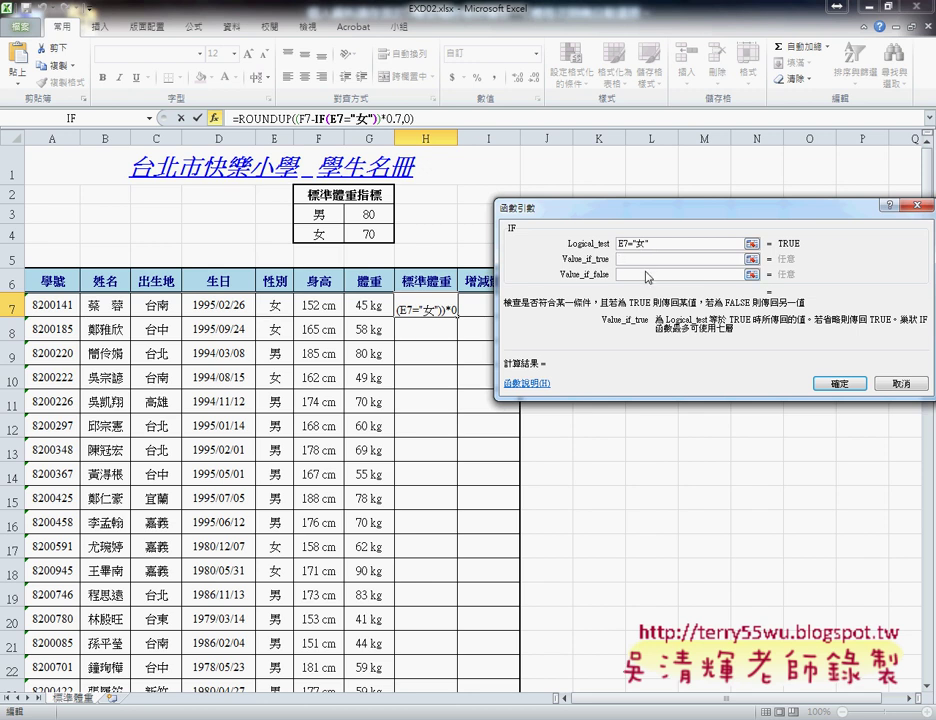
{"action": "left_click", "coordinate": [400, 237]}
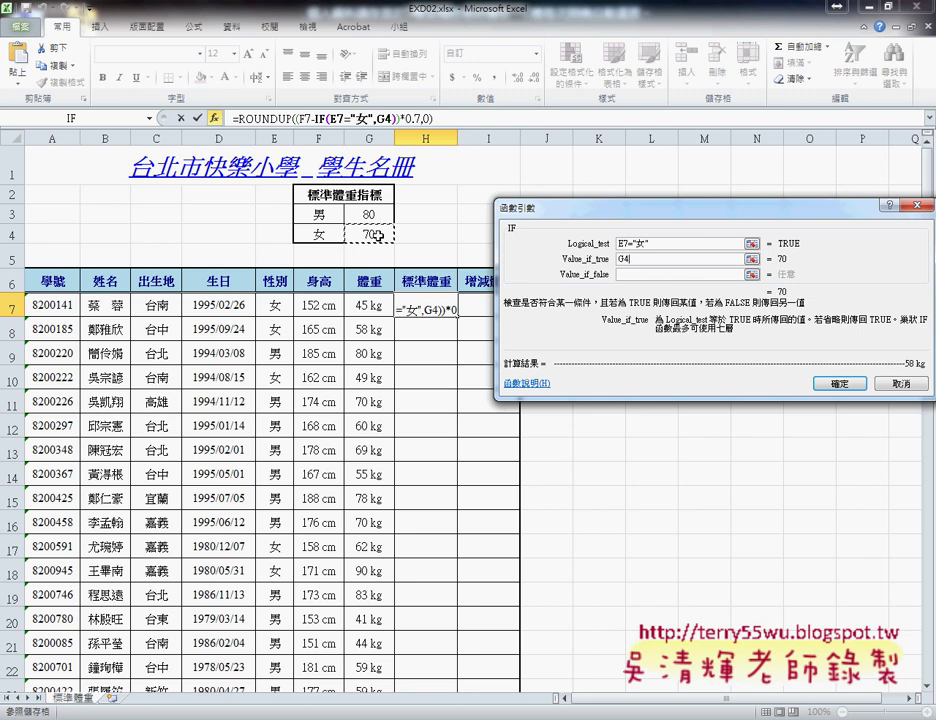
{"action": "key", "text": "Tab"}
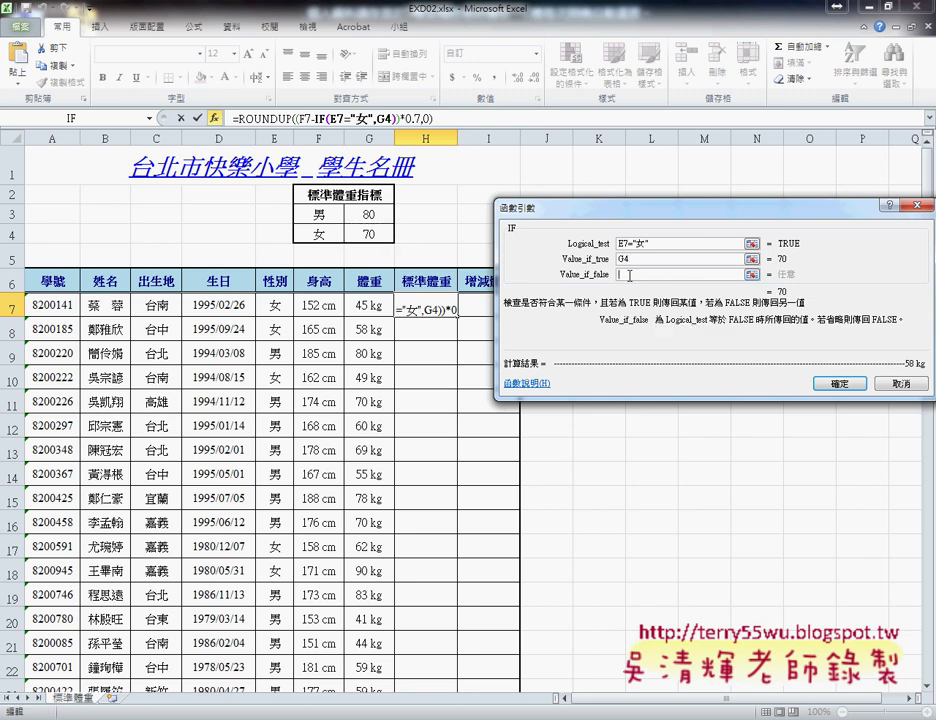
{"action": "left_click", "coordinate": [373, 218]}
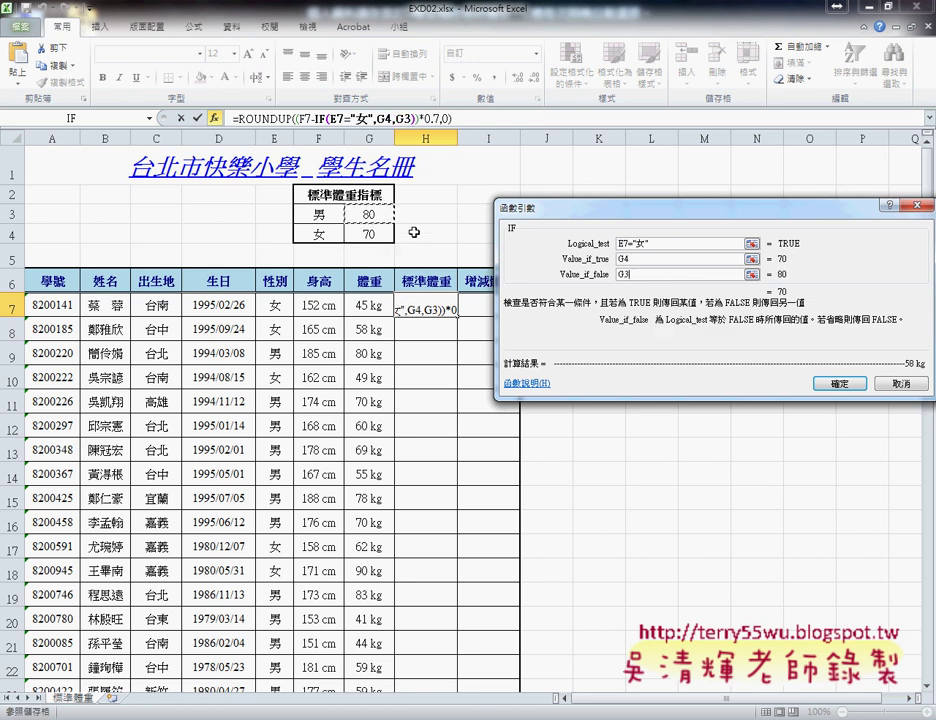
{"action": "left_click", "coordinate": [624, 262]}
{"action": "left_click", "coordinate": [708, 263]}
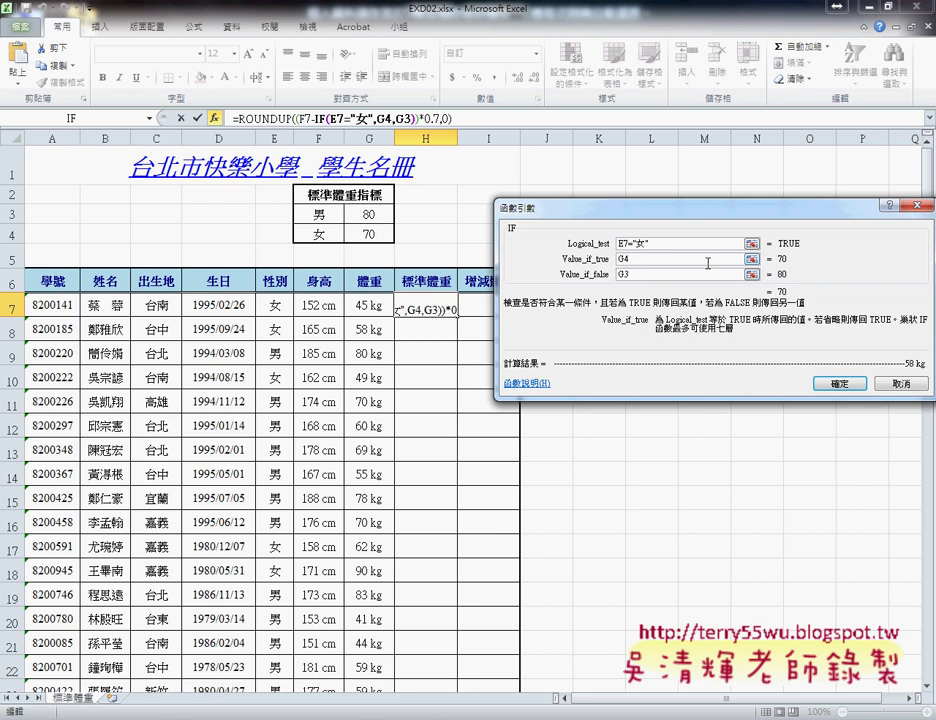
{"action": "key", "text": "F4"}
{"action": "key", "text": "F4"}
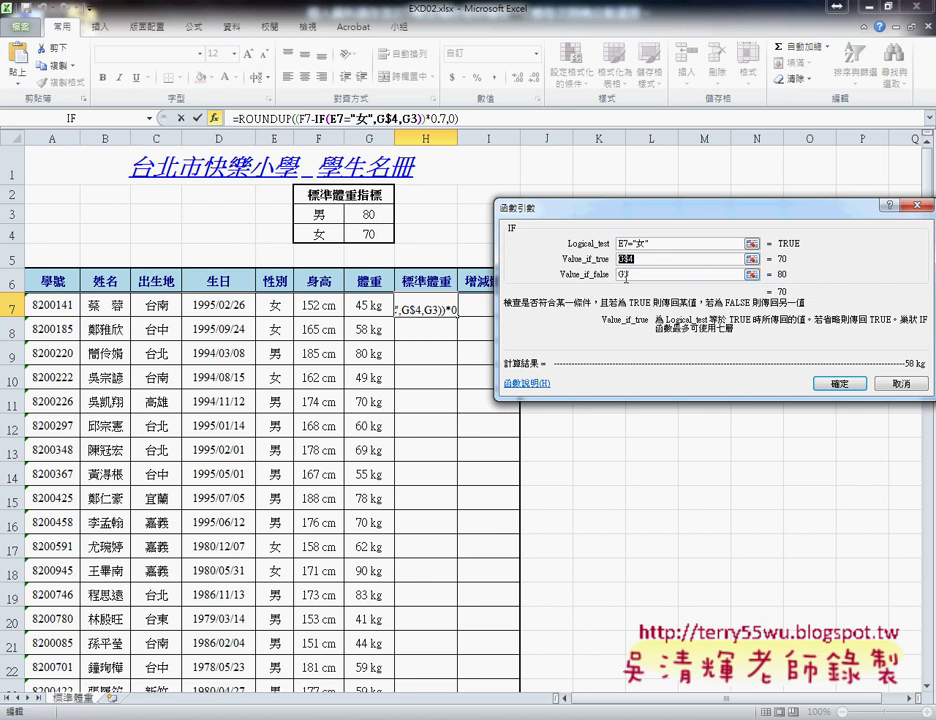
{"action": "left_click", "coordinate": [684, 274]}
{"action": "key", "text": "F4"}
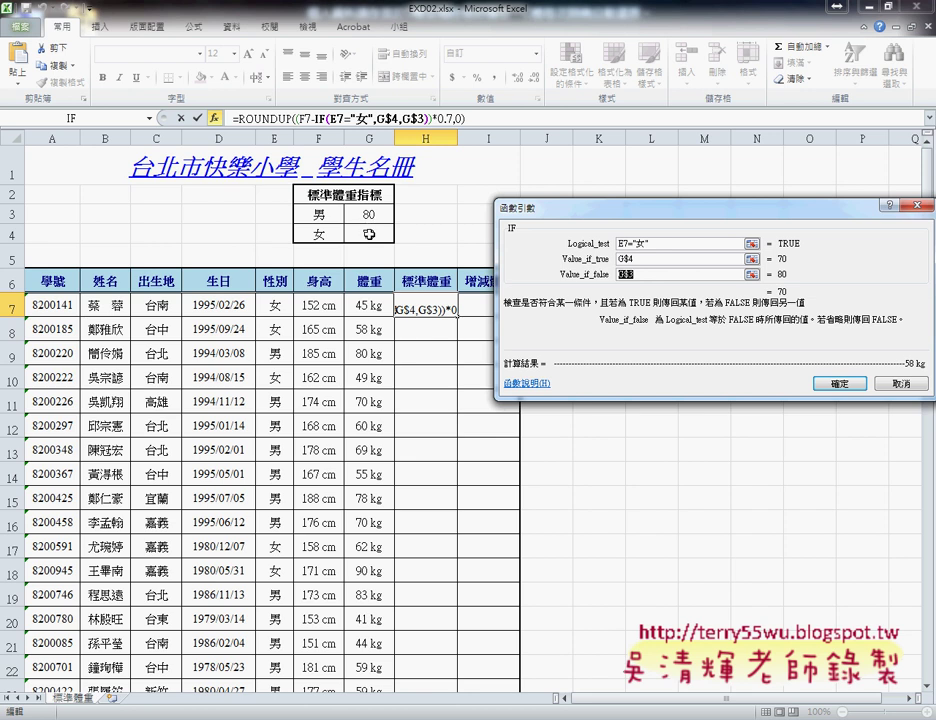
{"action": "left_click", "coordinate": [838, 383]}
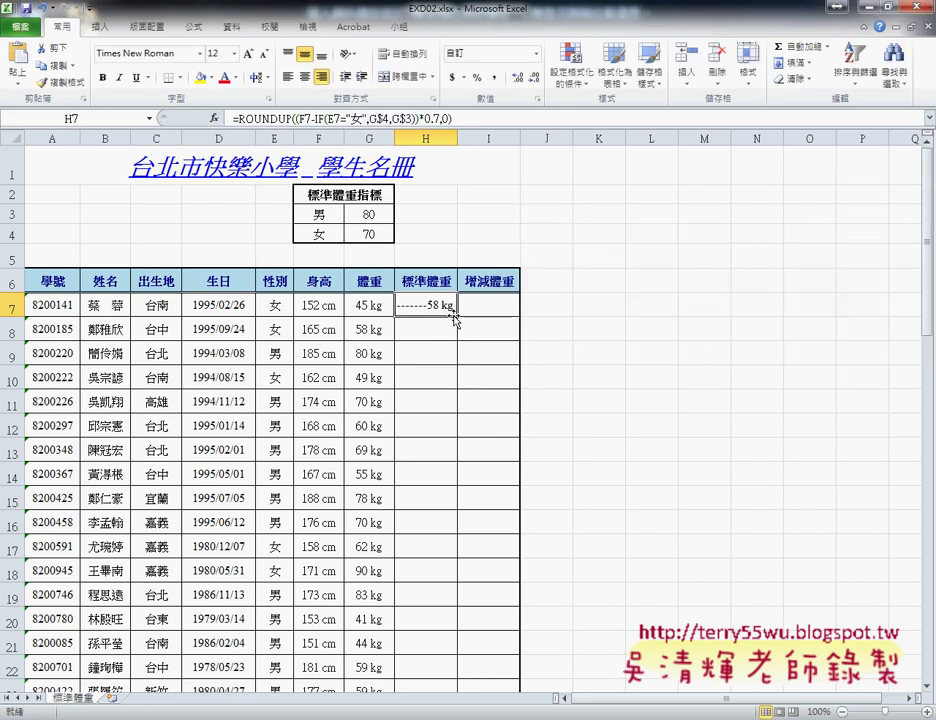
Fill the nested formula down column H (58, 67, 74, 65 kg…) and annotate its IF part.
{"action": "double_click", "coordinate": [455, 316]}
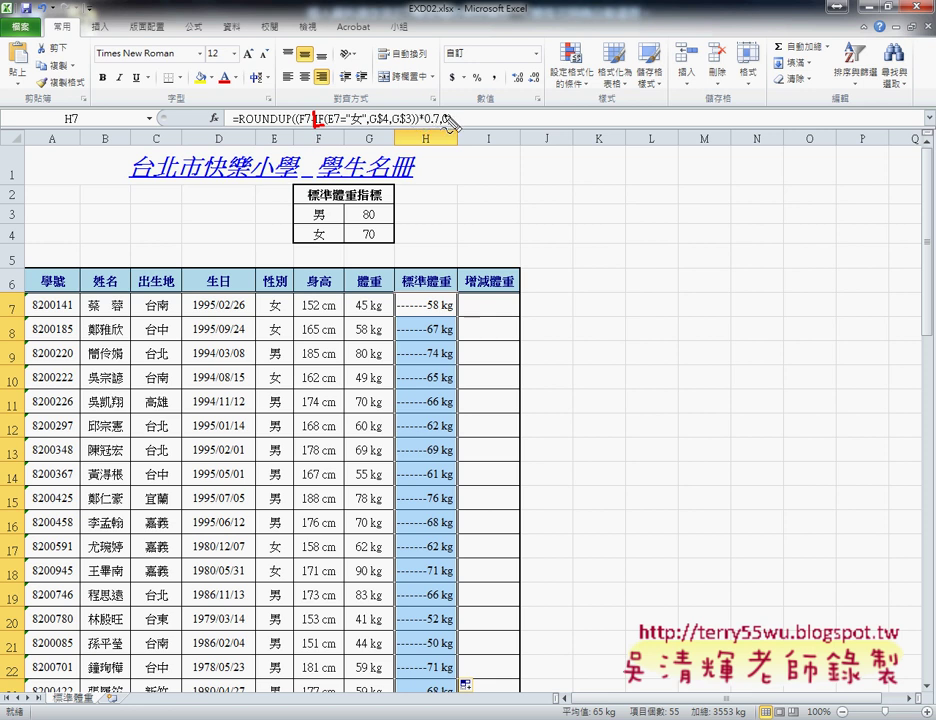
{"action": "left_click_drag", "start_coordinate": [413, 110], "coordinate": [413, 129]}
{"action": "left_click_drag", "start_coordinate": [319, 128], "coordinate": [409, 130]}
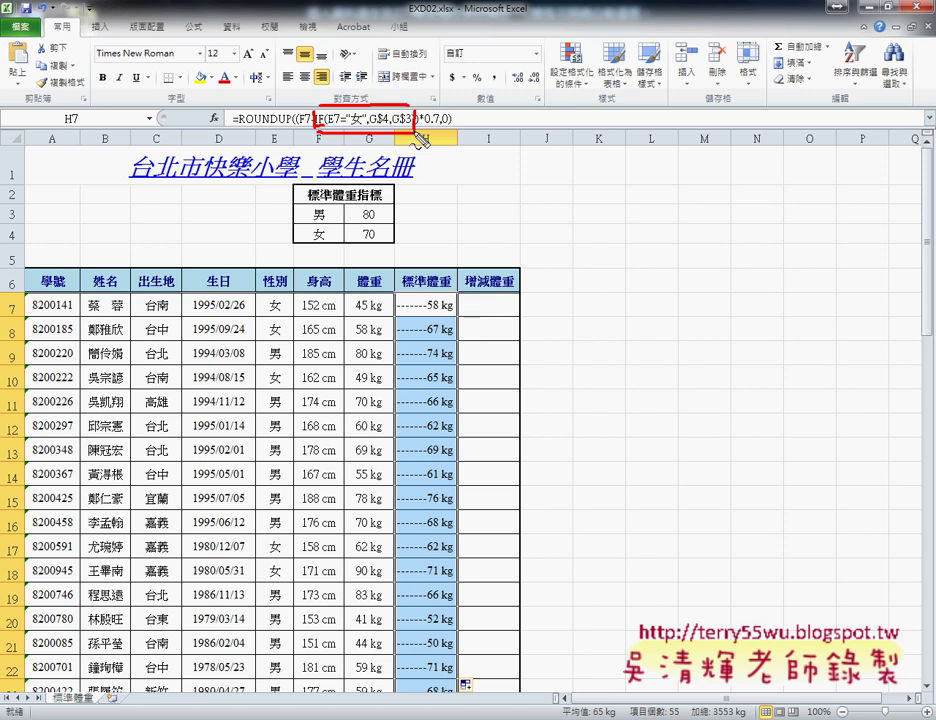
{"action": "left_click_drag", "start_coordinate": [376, 206], "coordinate": [364, 238]}
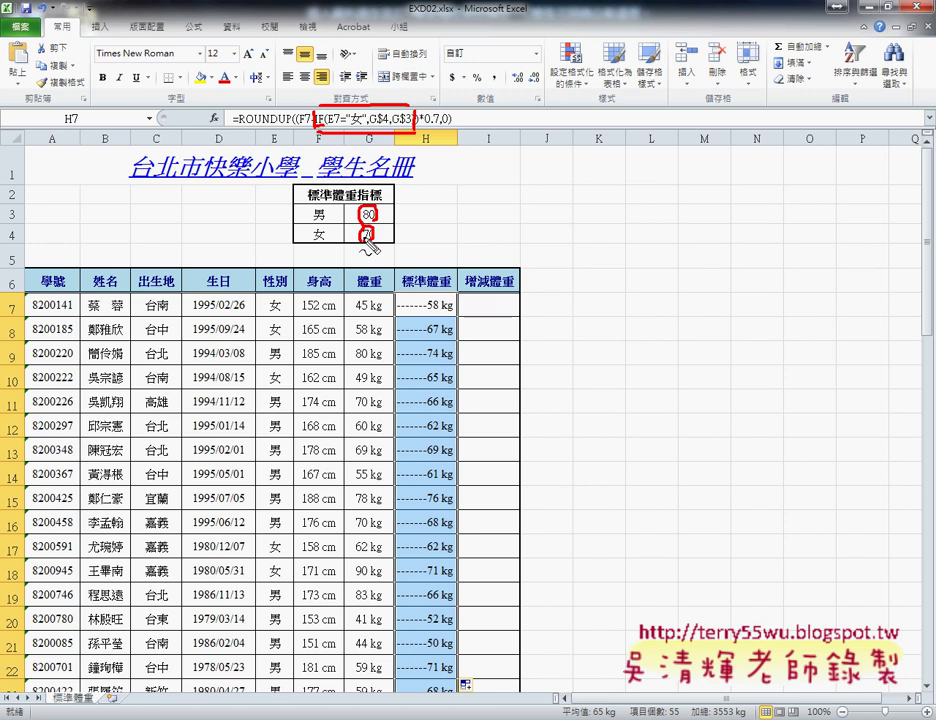
{"action": "key", "text": "Escape"}
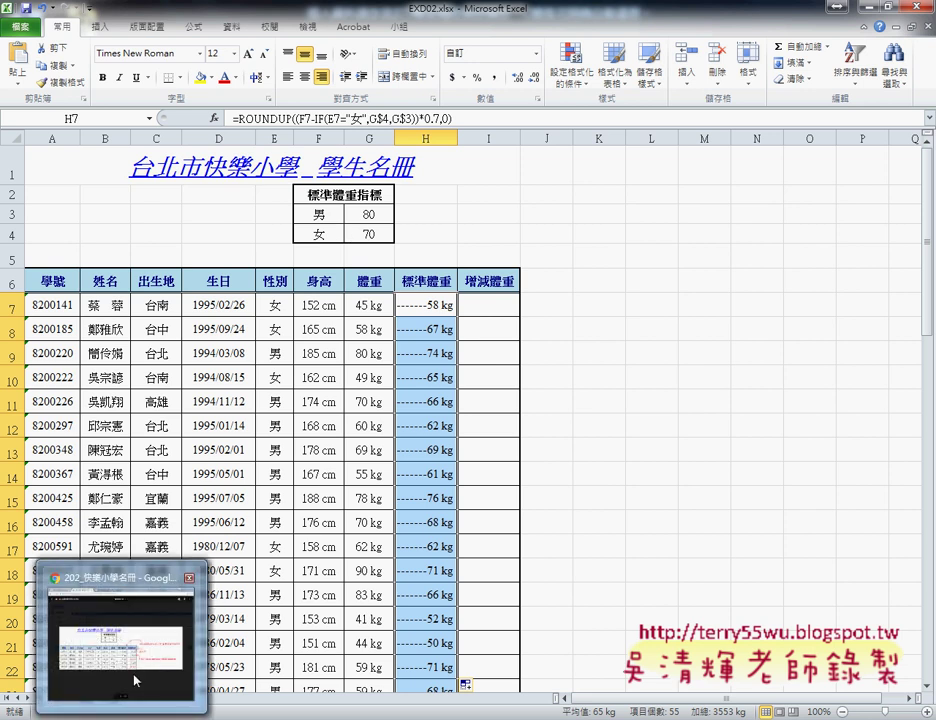
{"action": "left_click", "coordinate": [136, 681]}
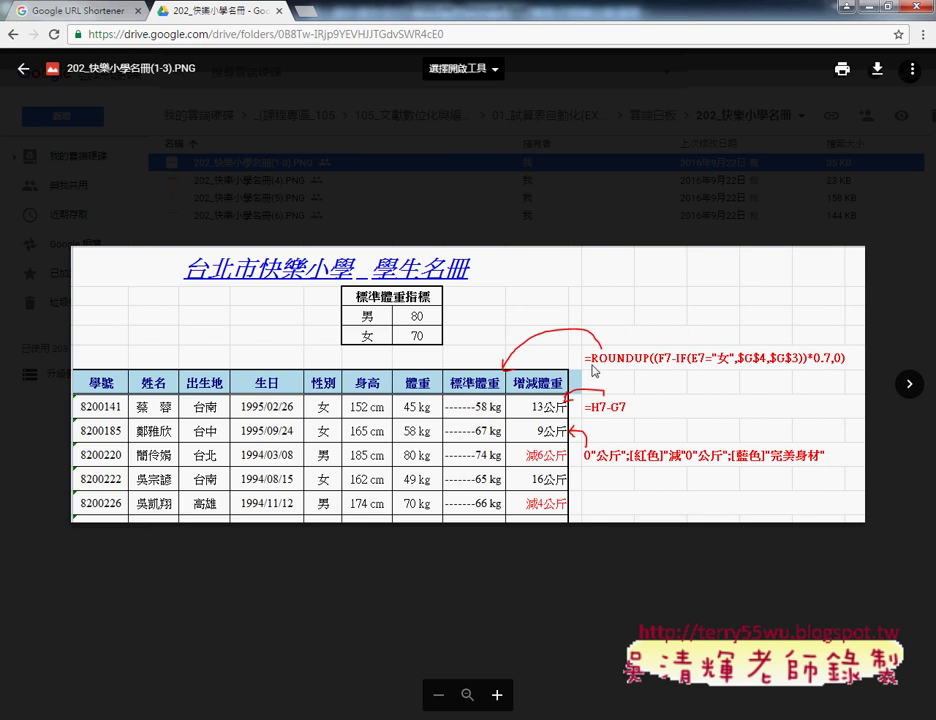
{"action": "left_click", "coordinate": [869, 8]}
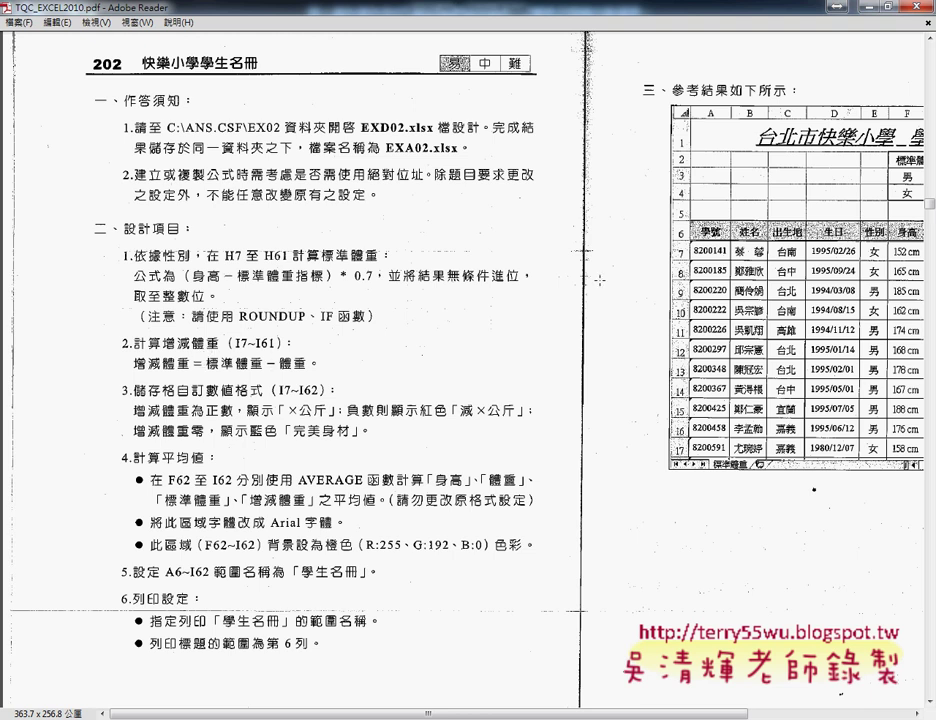
{"action": "key", "text": "alt+Tab"}
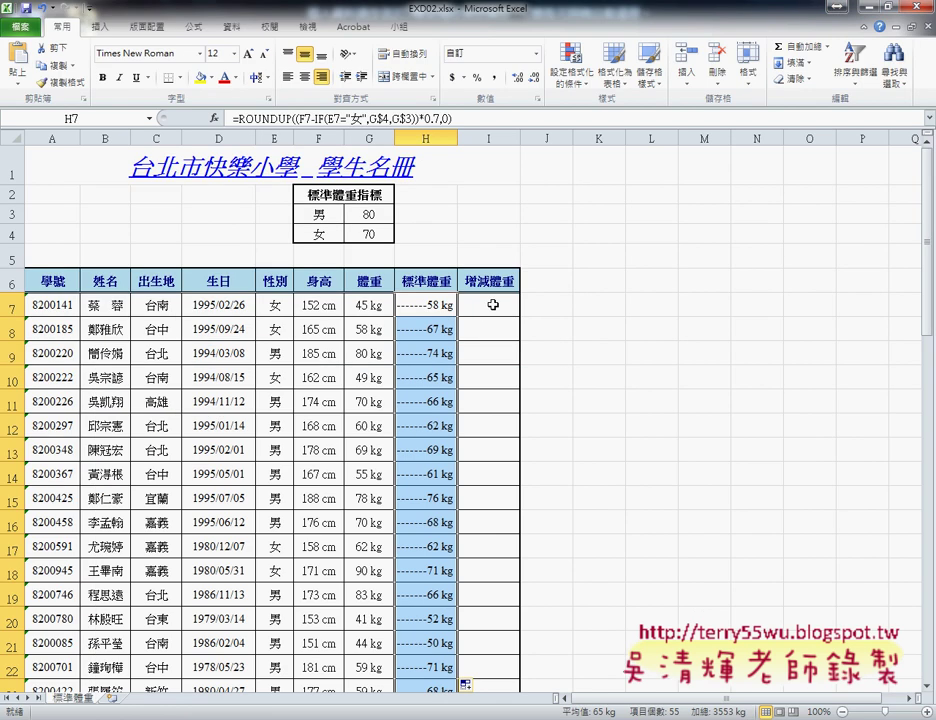
Enter =H7-G7 in I7 and fill it down the whole of column I.
{"action": "left_click", "coordinate": [493, 304]}
{"action": "left_click", "coordinate": [315, 120]}
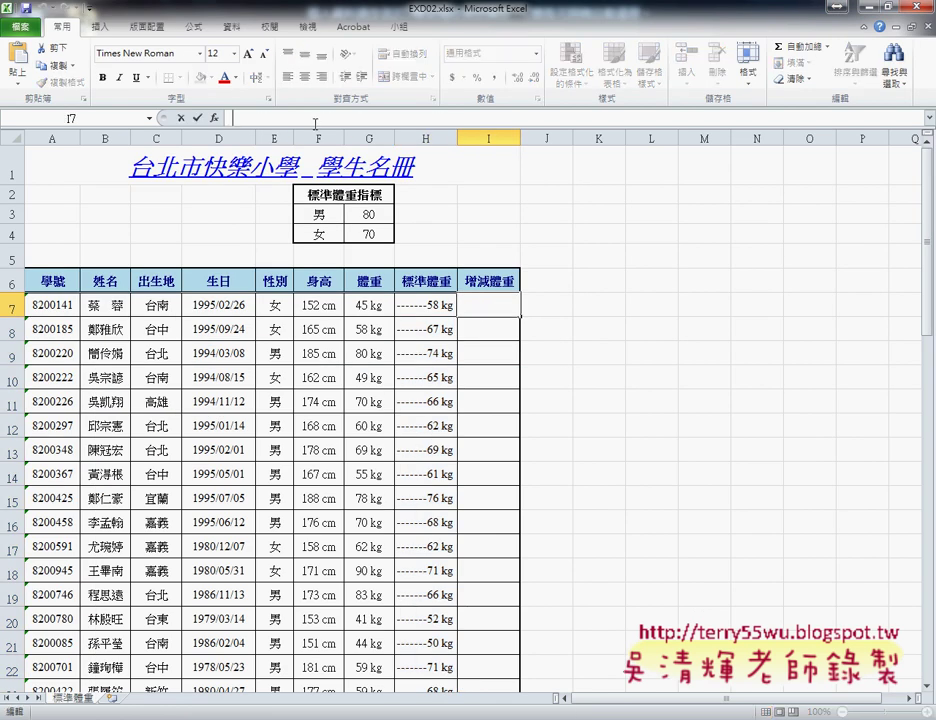
{"action": "type", "text": "ㄦ="}
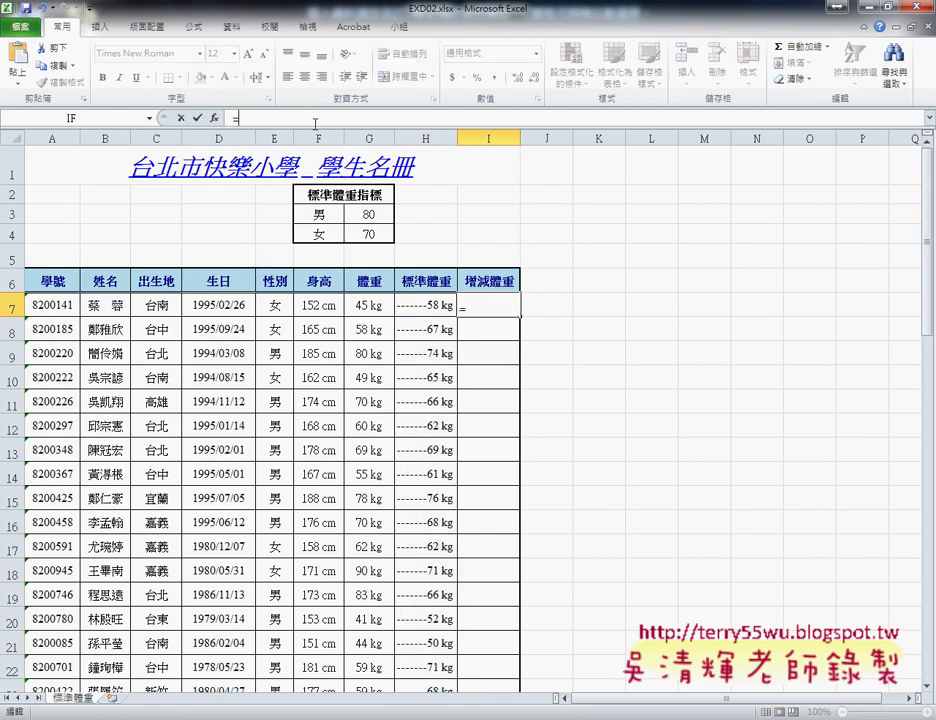
{"action": "left_click", "coordinate": [426, 305]}
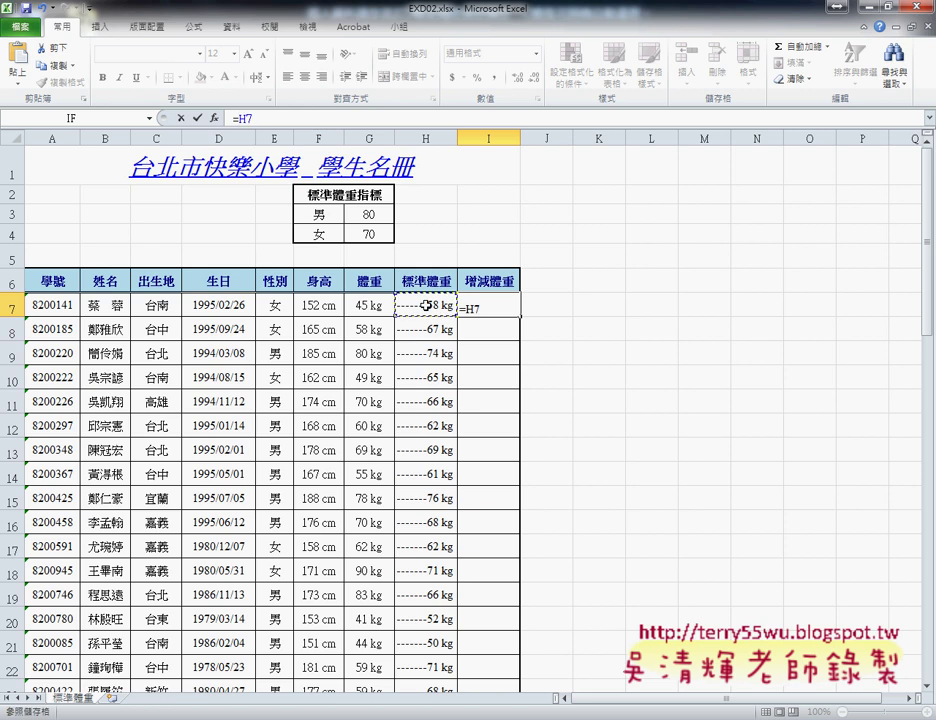
{"action": "type", "text": "-"}
{"action": "left_click", "coordinate": [372, 311]}
{"action": "left_click", "coordinate": [199, 118]}
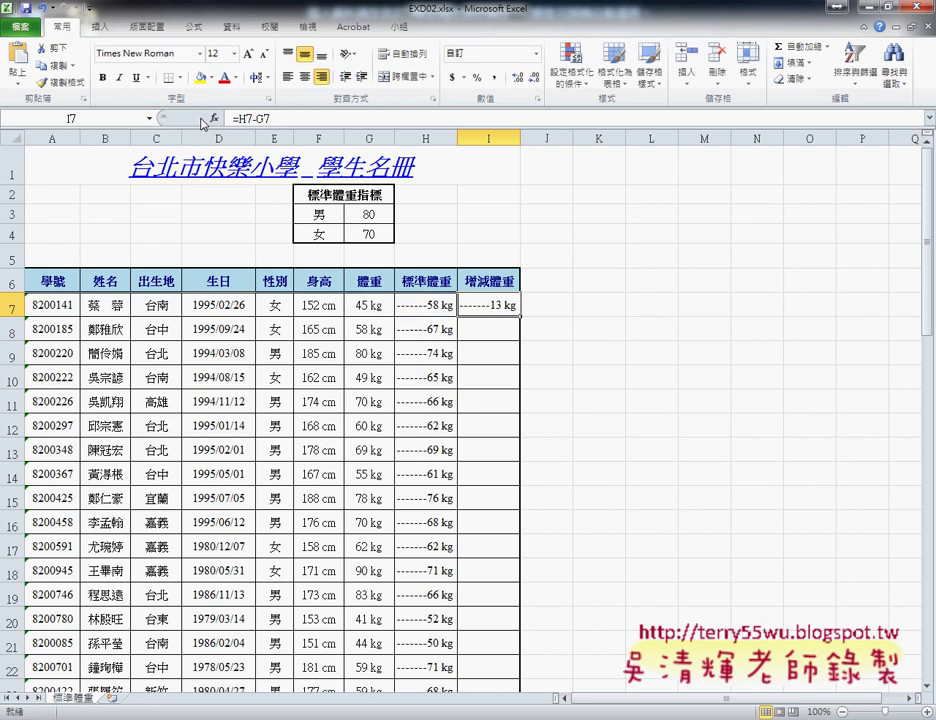
{"action": "double_click", "coordinate": [521, 317]}
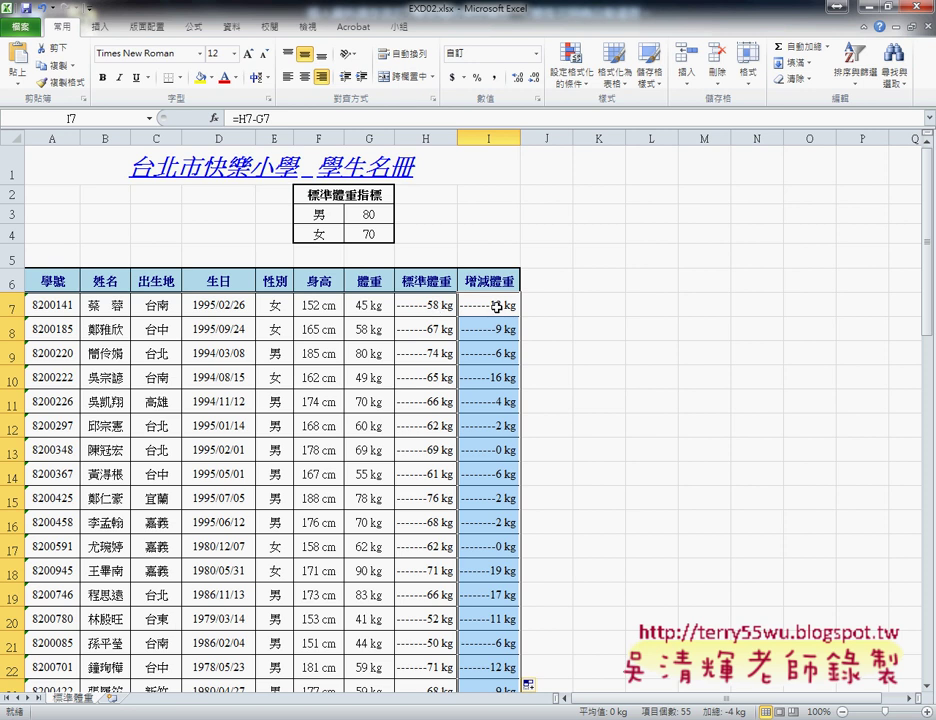
Check the formulas in I7, I8 and I9, marking the -6 result in I9.
{"action": "left_click", "coordinate": [505, 307]}
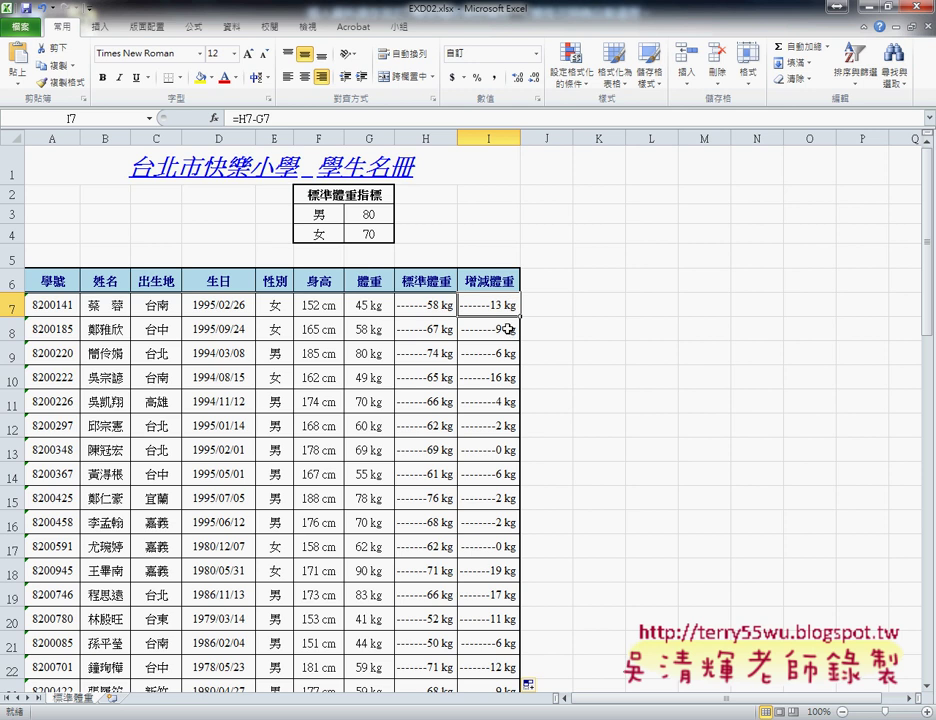
{"action": "left_click", "coordinate": [509, 329]}
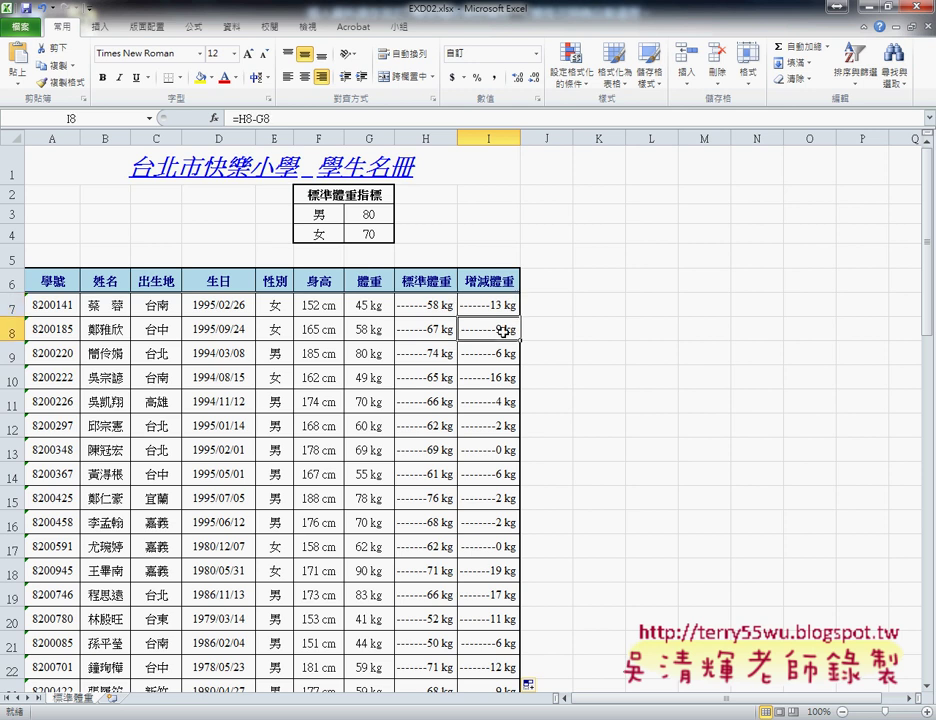
{"action": "left_click", "coordinate": [505, 355]}
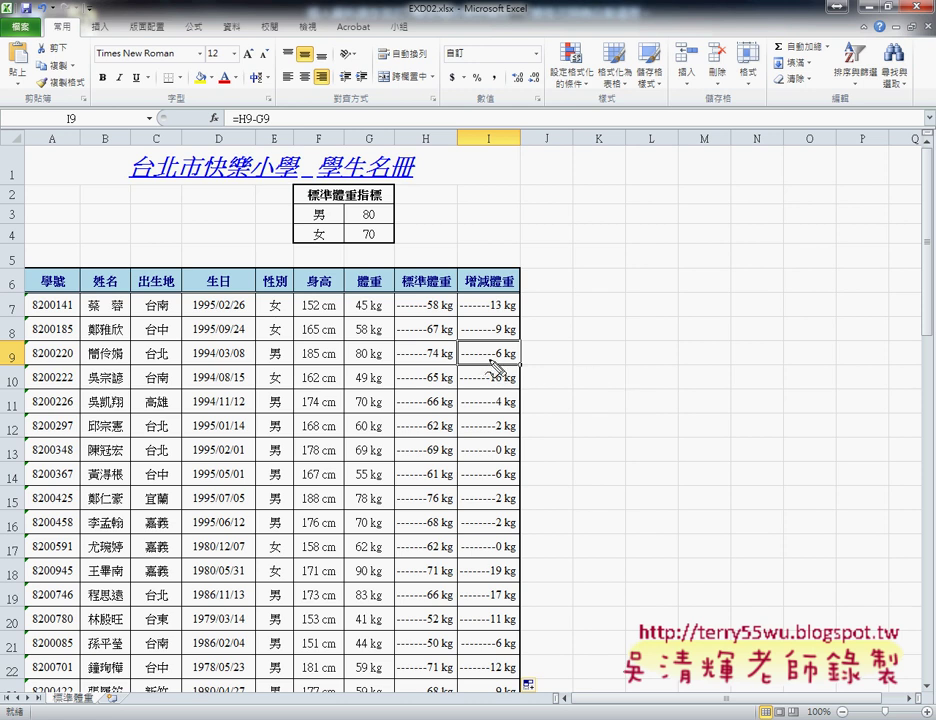
{"action": "left_click_drag", "start_coordinate": [498, 346], "coordinate": [503, 358]}
Review item 3's custom number format and ×公斤 display rules in the PDF, then minimize Adobe Reader.
{"action": "key", "text": "Escape"}
{"action": "key", "text": "alt+Tab"}
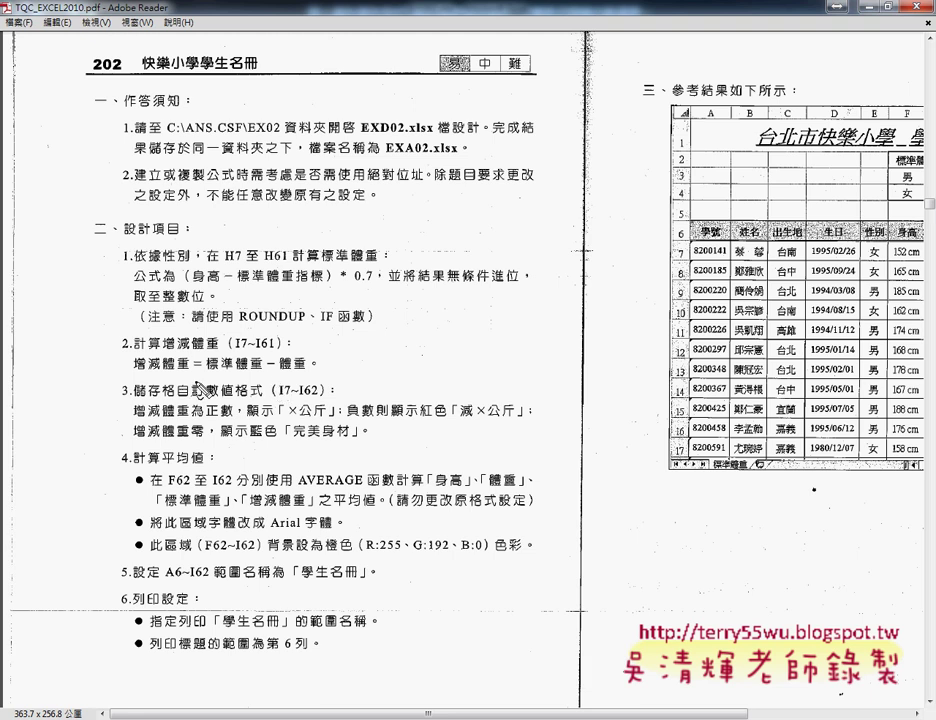
{"action": "left_click_drag", "start_coordinate": [178, 400], "coordinate": [198, 401]}
{"action": "left_click_drag", "start_coordinate": [287, 421], "coordinate": [318, 421]}
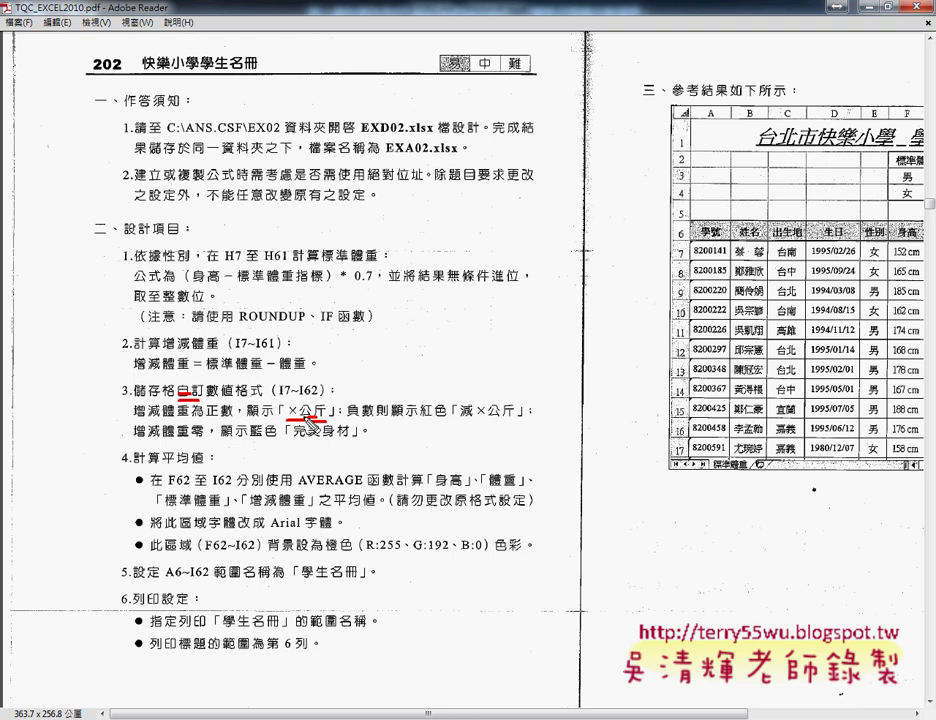
{"action": "key", "text": "Escape"}
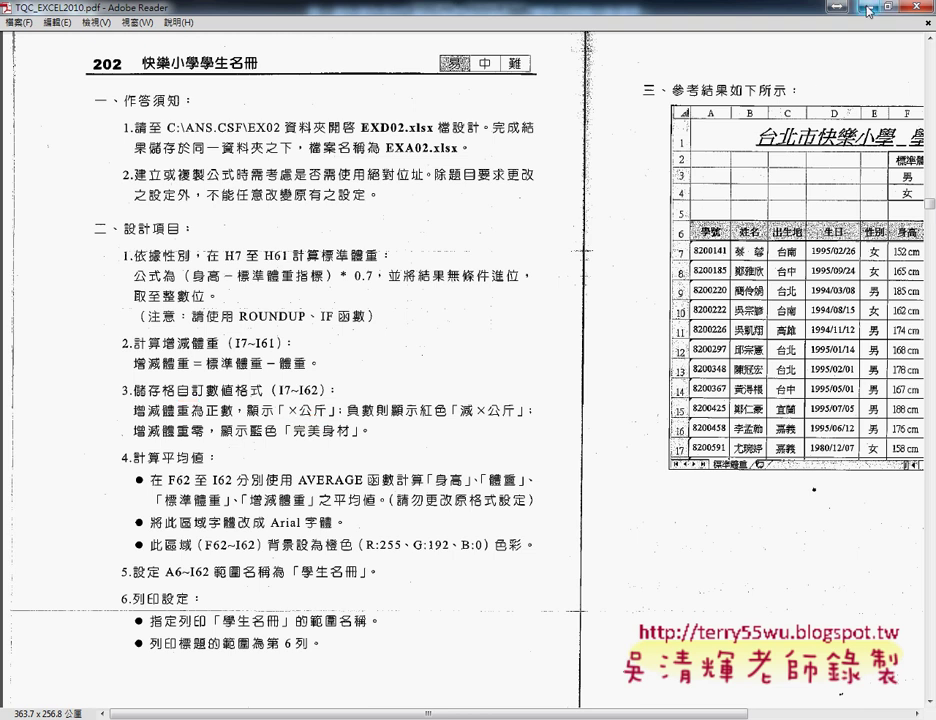
{"action": "left_click", "coordinate": [868, 10]}
Select the weight changes I7:I61 and bring up their number format settings.
{"action": "left_click", "coordinate": [492, 302]}
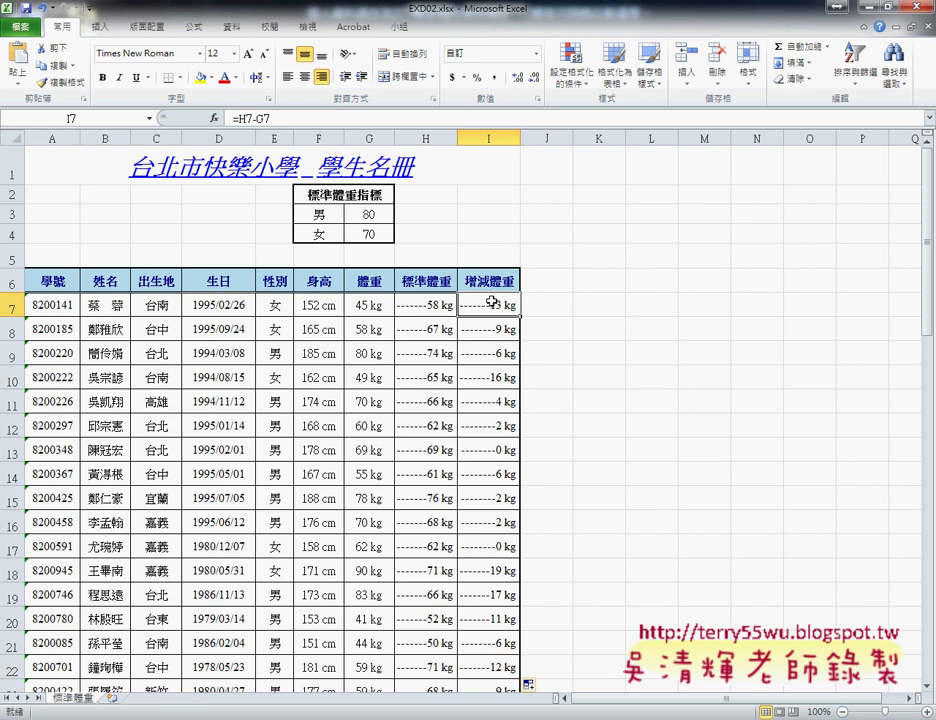
{"action": "key", "text": "ctrl+shift+Down"}
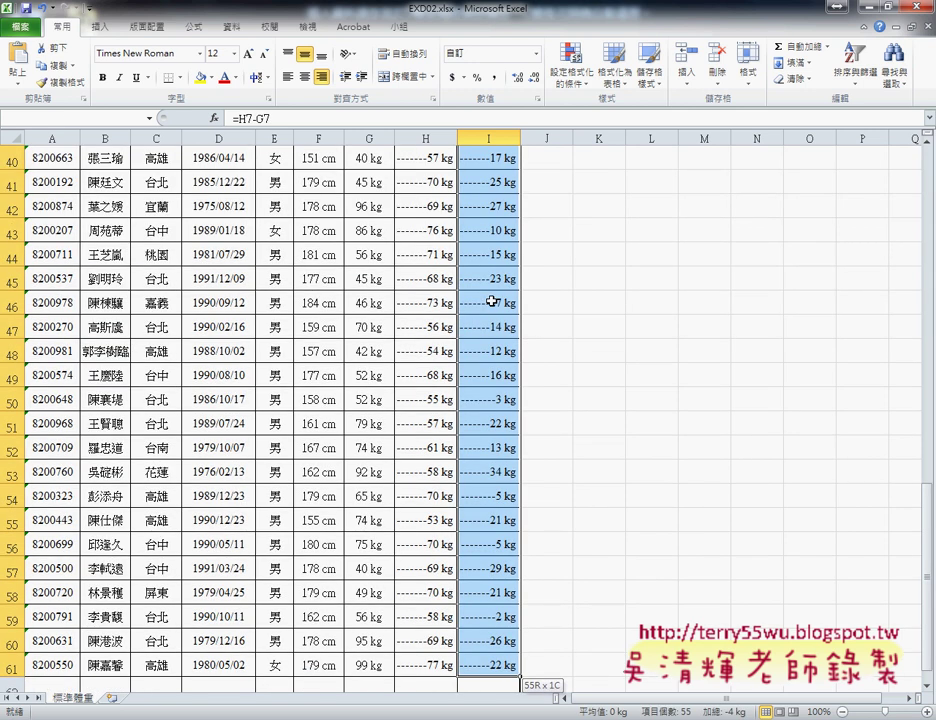
{"action": "scroll", "coordinate": [604, 268], "scroll_direction": "up", "scroll_amount": 9}
{"action": "scroll", "coordinate": [608, 269], "scroll_direction": "up", "scroll_amount": 4}
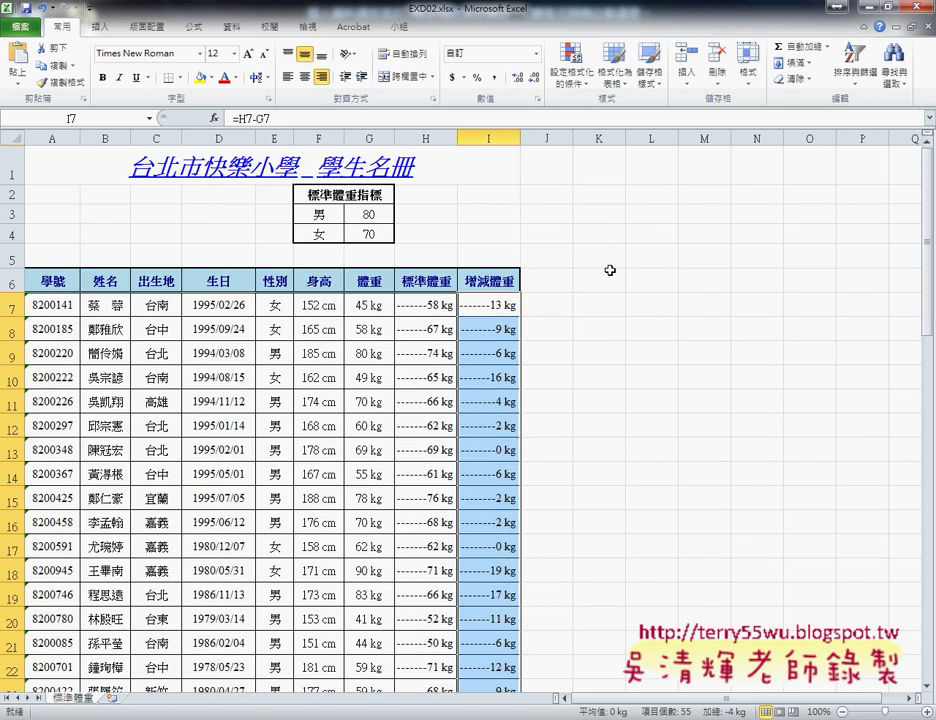
{"action": "right_click", "coordinate": [489, 309]}
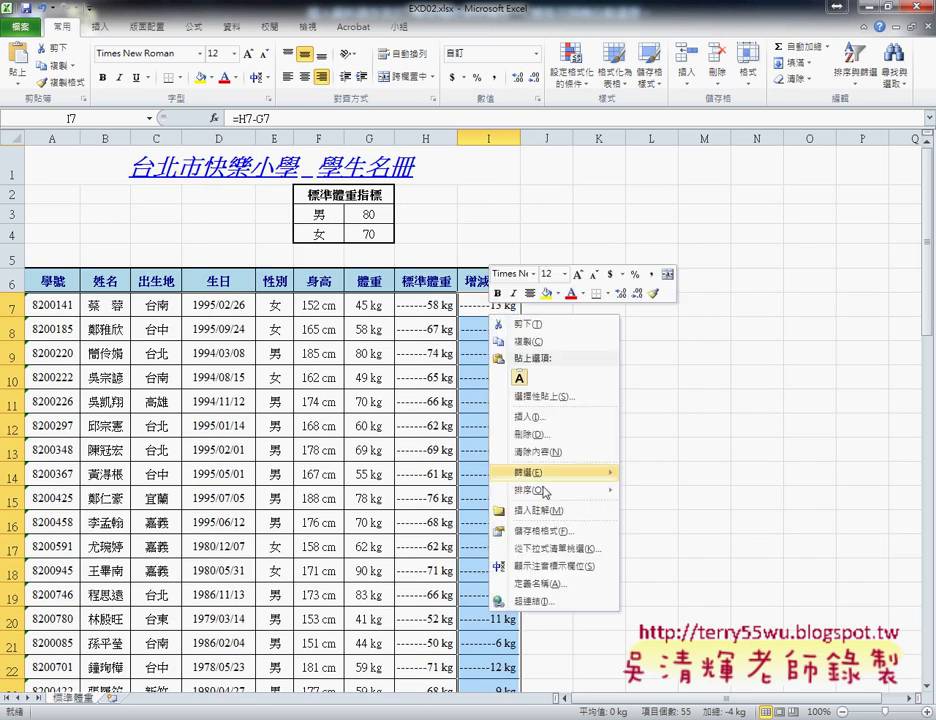
{"action": "left_click", "coordinate": [562, 533]}
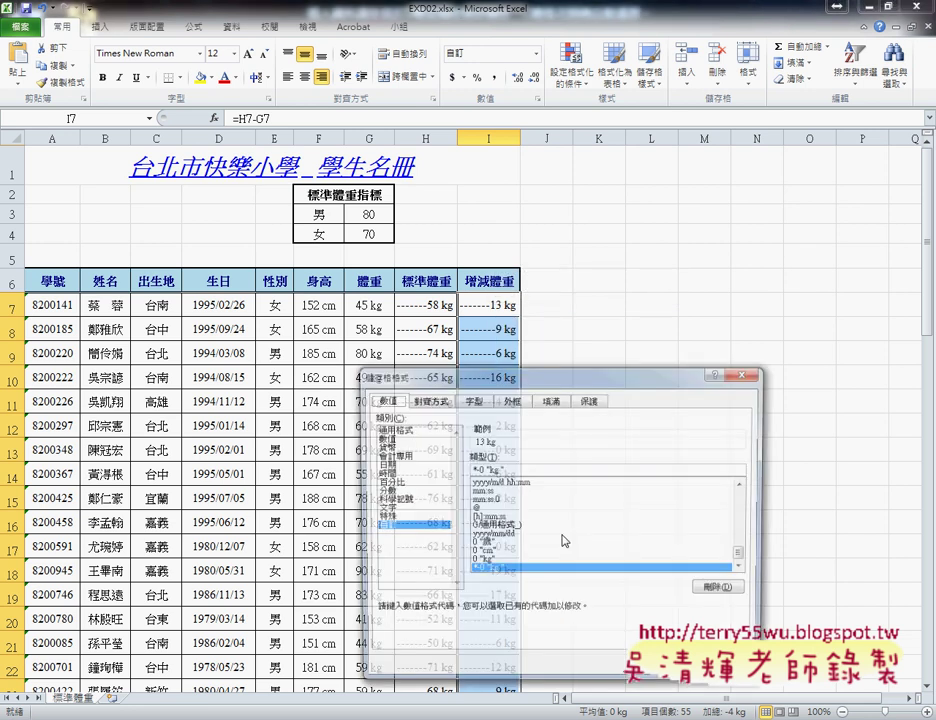
Change the custom format code from *-0 "kg" to 0"公斤" and apply it.
{"action": "left_click_drag", "start_coordinate": [597, 379], "coordinate": [797, 237]}
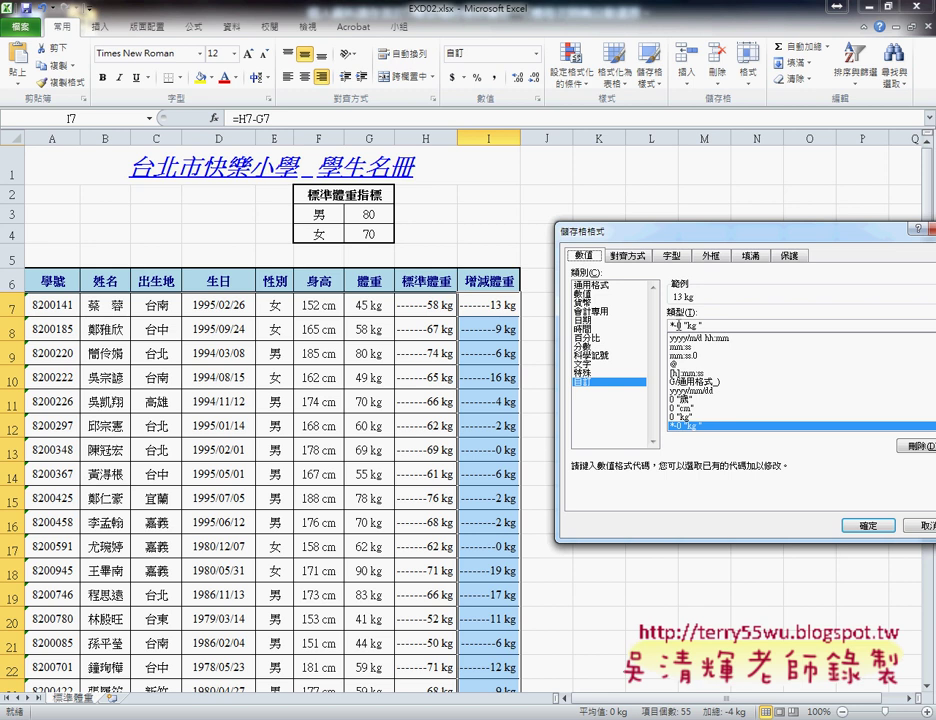
{"action": "left_click_drag", "start_coordinate": [670, 325], "coordinate": [680, 325]}
{"action": "key", "text": "Delete"}
{"action": "key", "text": "Delete"}
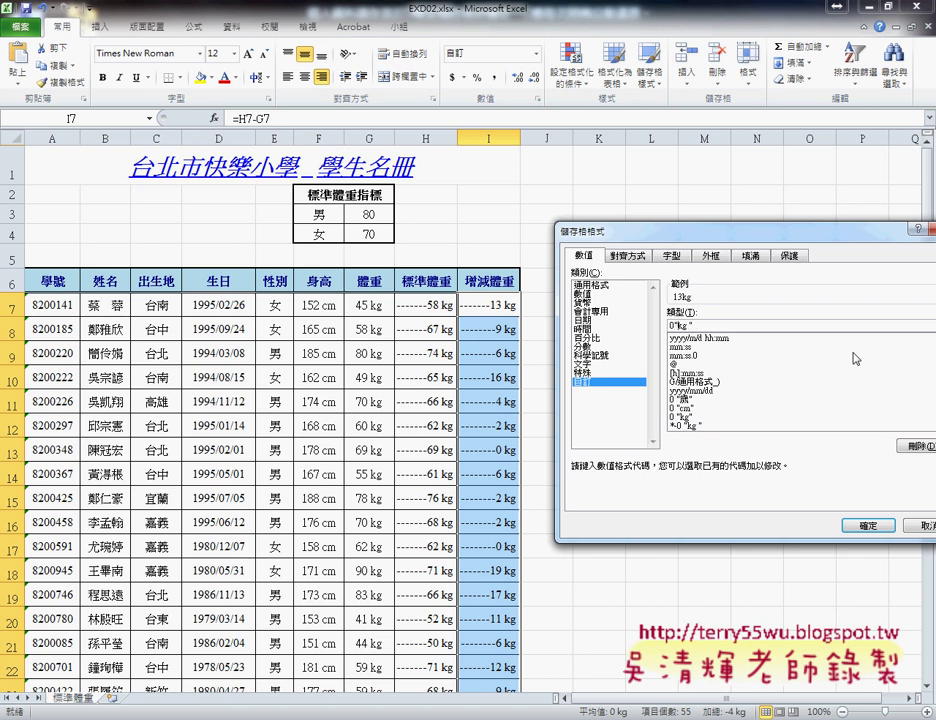
{"action": "key", "text": "Delete"}
{"action": "key", "text": "Delete"}
{"action": "type", "text": "公"}
{"action": "type", "text": "ㄐㄧ"}
{"action": "key", "text": "space"}
{"action": "key", "text": "Return"}
{"action": "left_click", "coordinate": [671, 326]}
{"action": "left_click_drag", "start_coordinate": [676, 326], "coordinate": [698, 326]}
{"action": "left_click", "coordinate": [733, 326]}
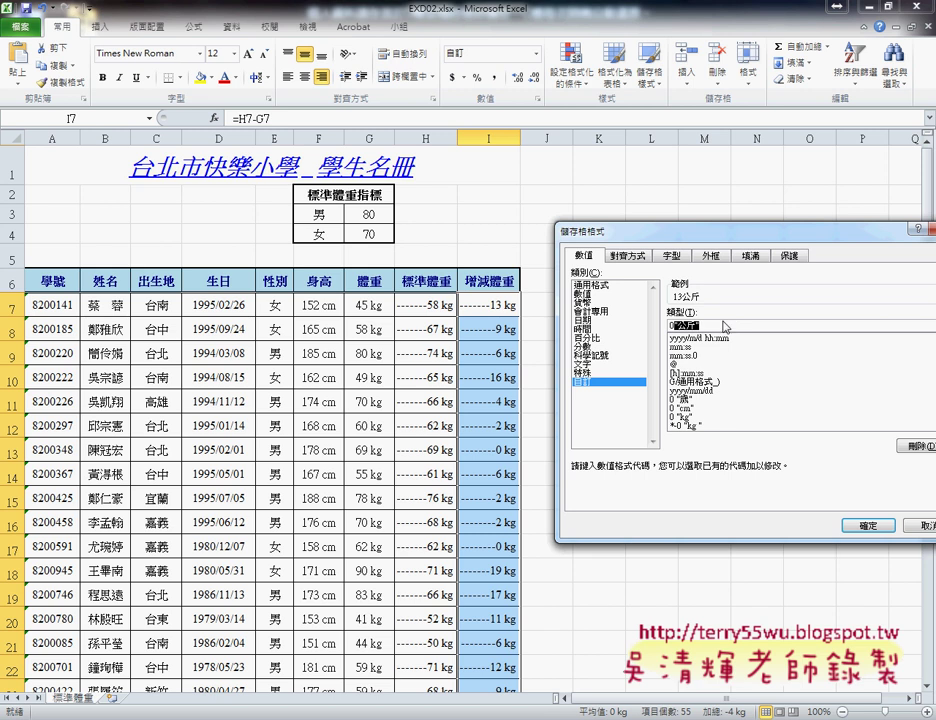
{"action": "left_click", "coordinate": [861, 526]}
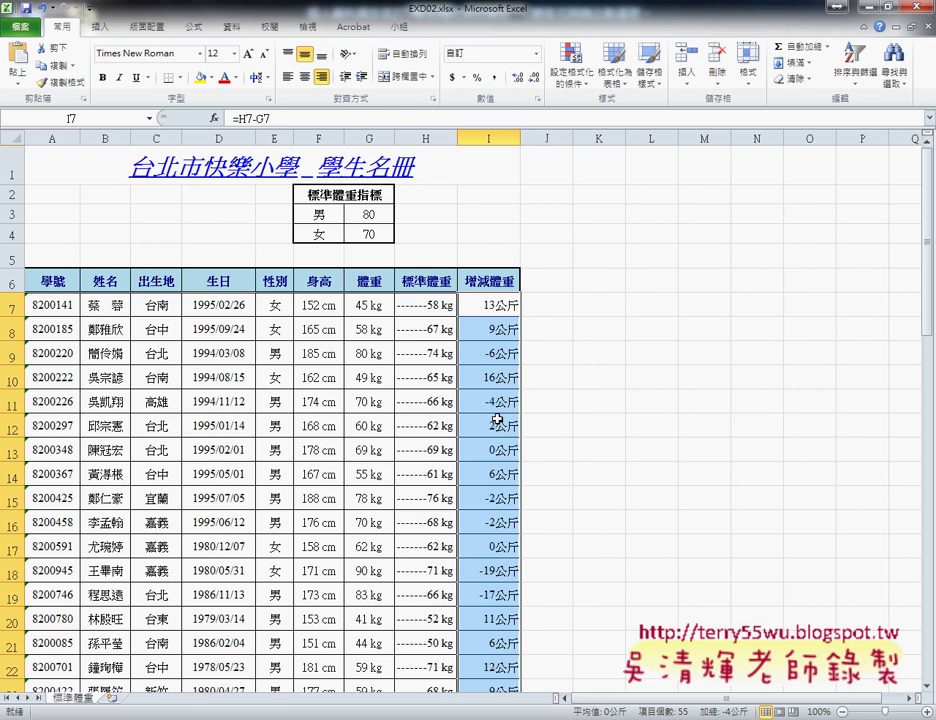
Reopen the custom format for I7:I61 and select the 0"公斤" code.
{"action": "right_click", "coordinate": [497, 421]}
{"action": "left_click", "coordinate": [565, 635]}
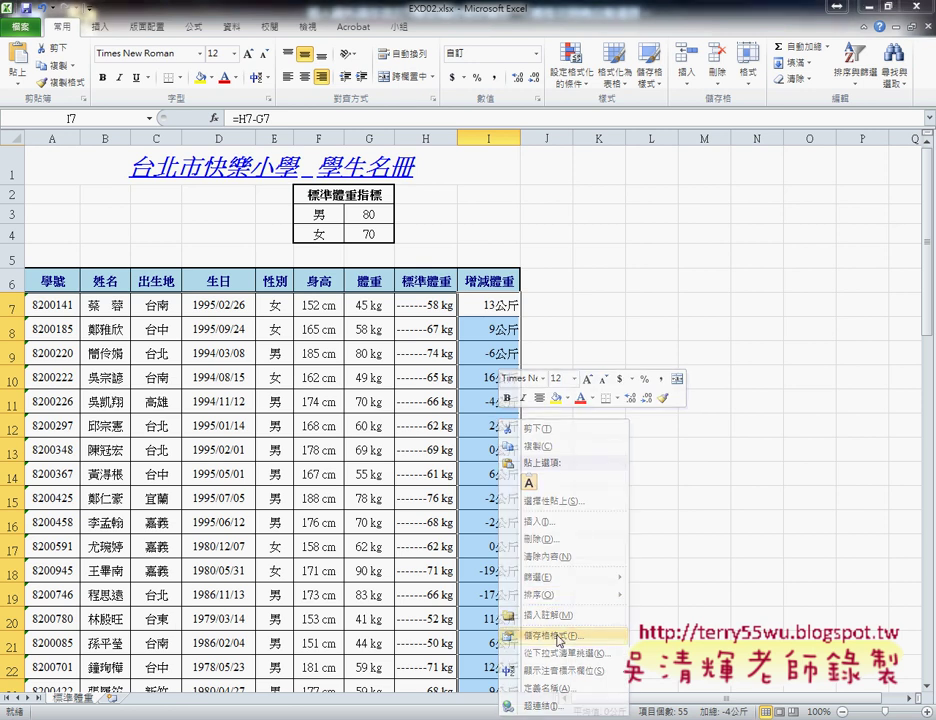
{"action": "left_click_drag", "start_coordinate": [587, 410], "coordinate": [777, 242]}
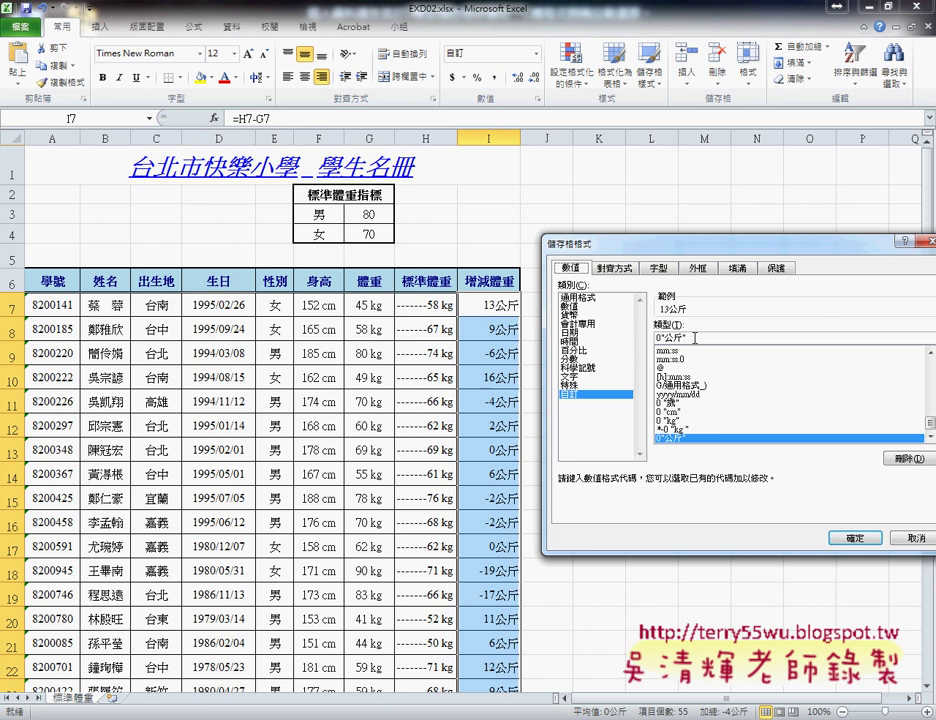
{"action": "left_click_drag", "start_coordinate": [657, 338], "coordinate": [690, 338]}
Underline the ×公斤, red 減×公斤 negative and blue 完美身材 zero rules in the PDF, then clear the marks.
{"action": "left_click", "coordinate": [220, 660]}
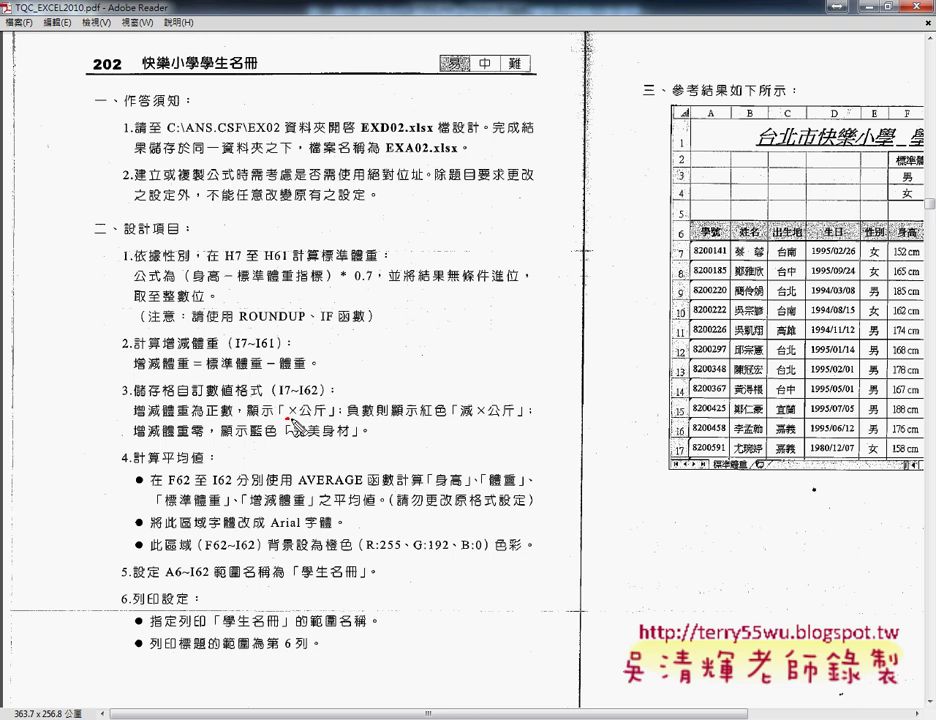
{"action": "left_click_drag", "start_coordinate": [288, 437], "coordinate": [332, 436]}
{"action": "left_click_drag", "start_coordinate": [348, 437], "coordinate": [469, 433]}
{"action": "left_click", "coordinate": [462, 423]}
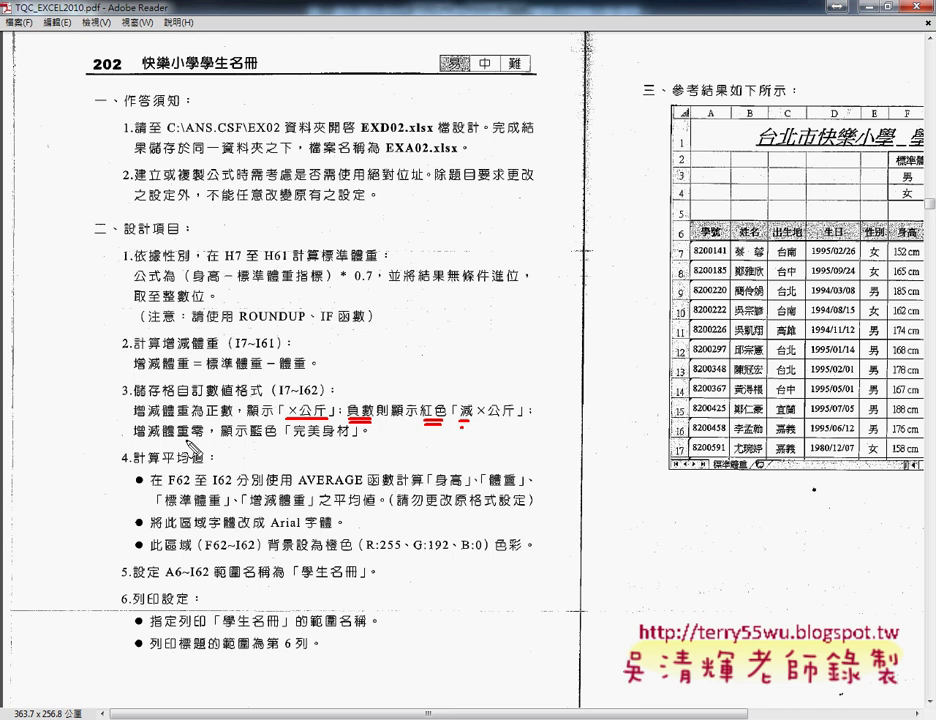
{"action": "left_click_drag", "start_coordinate": [189, 438], "coordinate": [206, 438]}
{"action": "left_click_drag", "start_coordinate": [284, 437], "coordinate": [362, 437]}
{"action": "left_click_drag", "start_coordinate": [306, 447], "coordinate": [344, 443]}
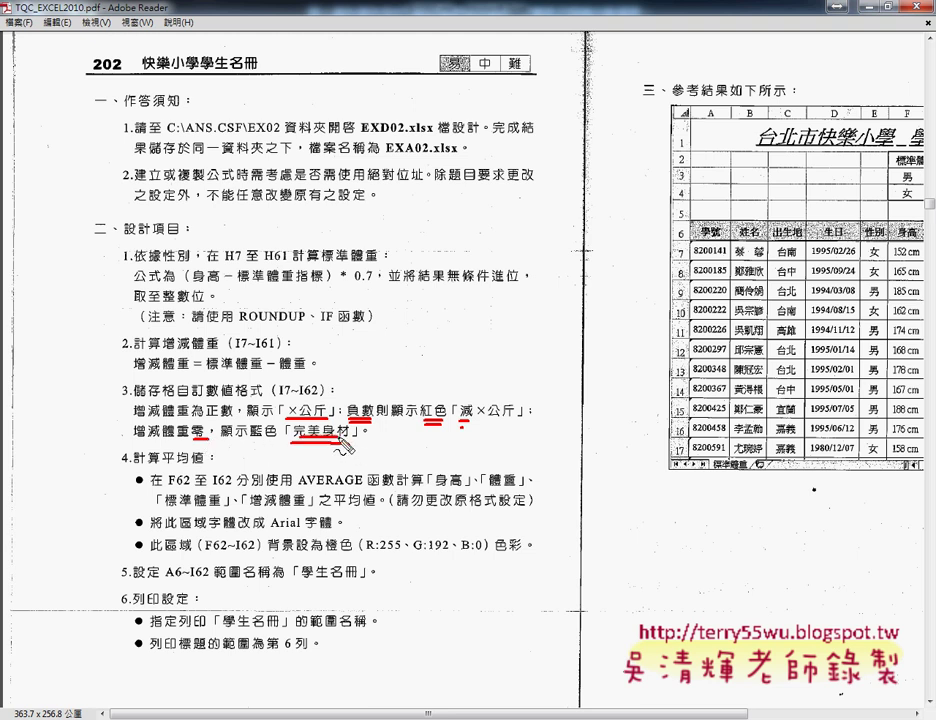
{"action": "key", "text": "Escape"}
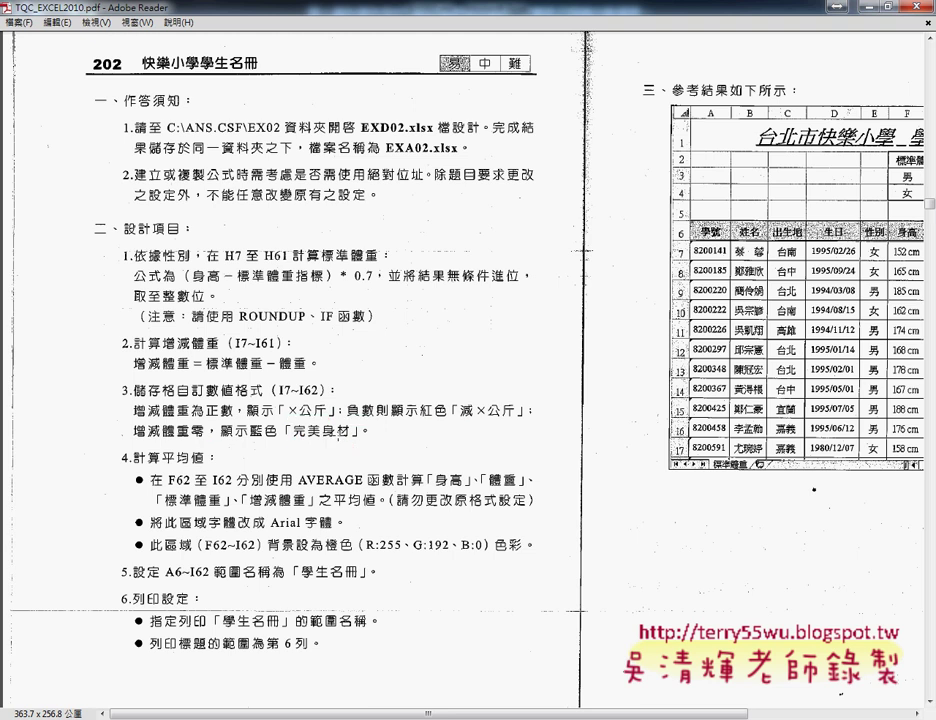
Back in Excel's custom format, append ;[紅色] after the 0"公斤" code.
{"action": "key", "text": "alt+Tab"}
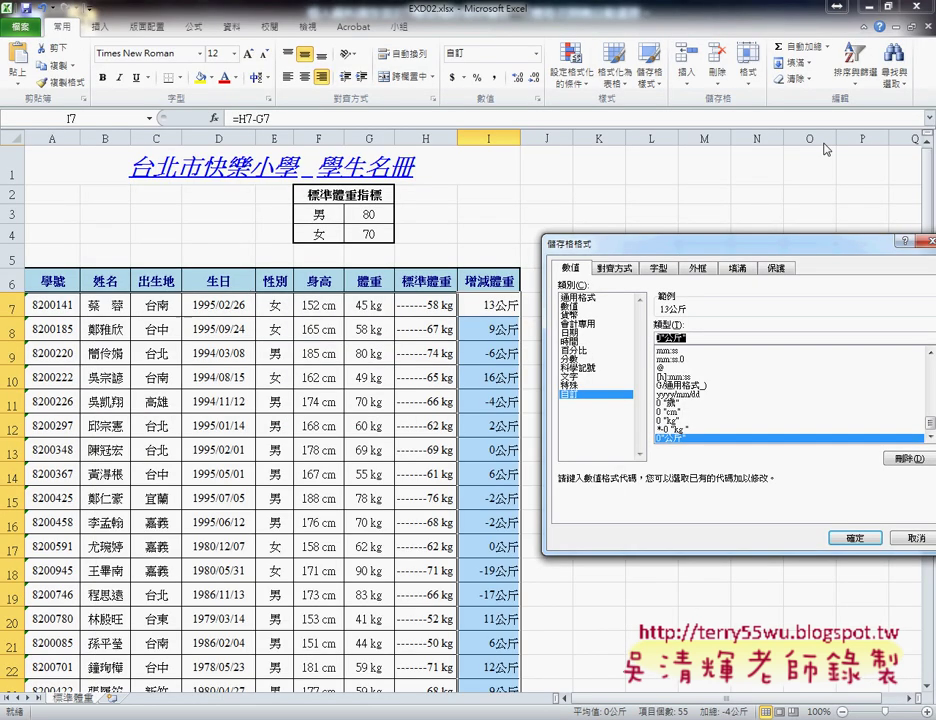
{"action": "left_click_drag", "start_coordinate": [575, 243], "coordinate": [317, 214]}
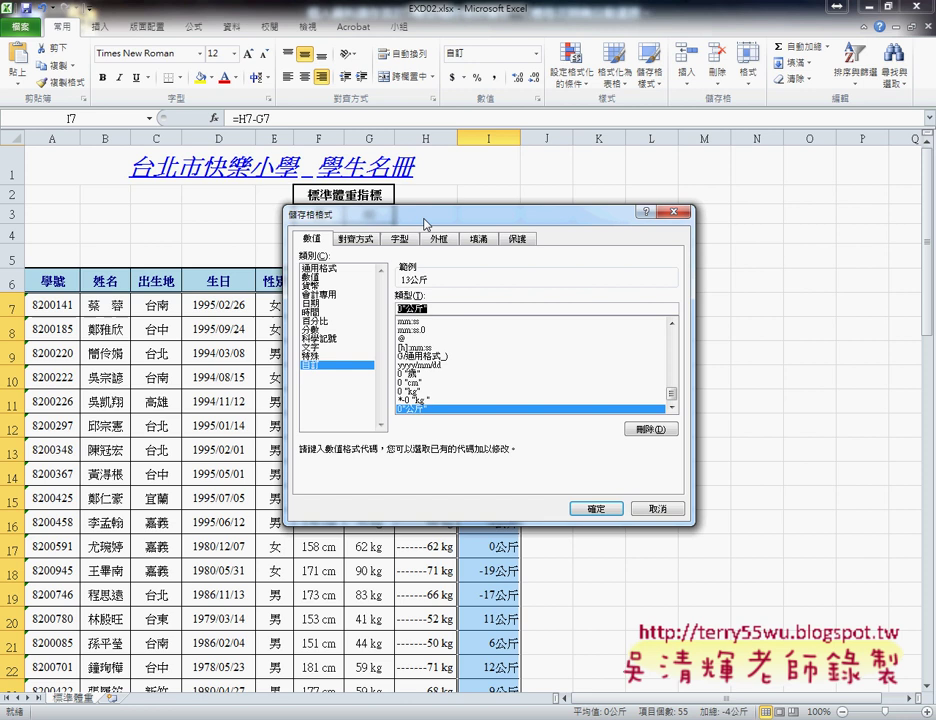
{"action": "left_click", "coordinate": [437, 305]}
{"action": "type", "text": "ㄗ"}
{"action": "key", "text": "BackSpace"}
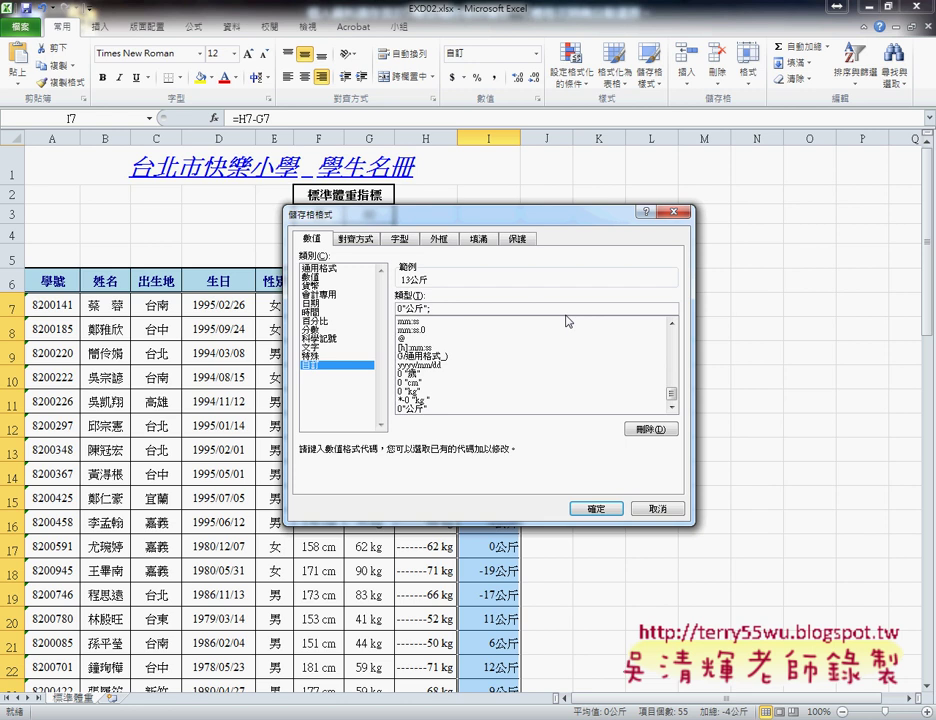
{"action": "type", "text": "["}
{"action": "type", "text": "紅色"}
{"action": "type", "text": "]"}
{"action": "mouse_move", "coordinate": [90, 715]}
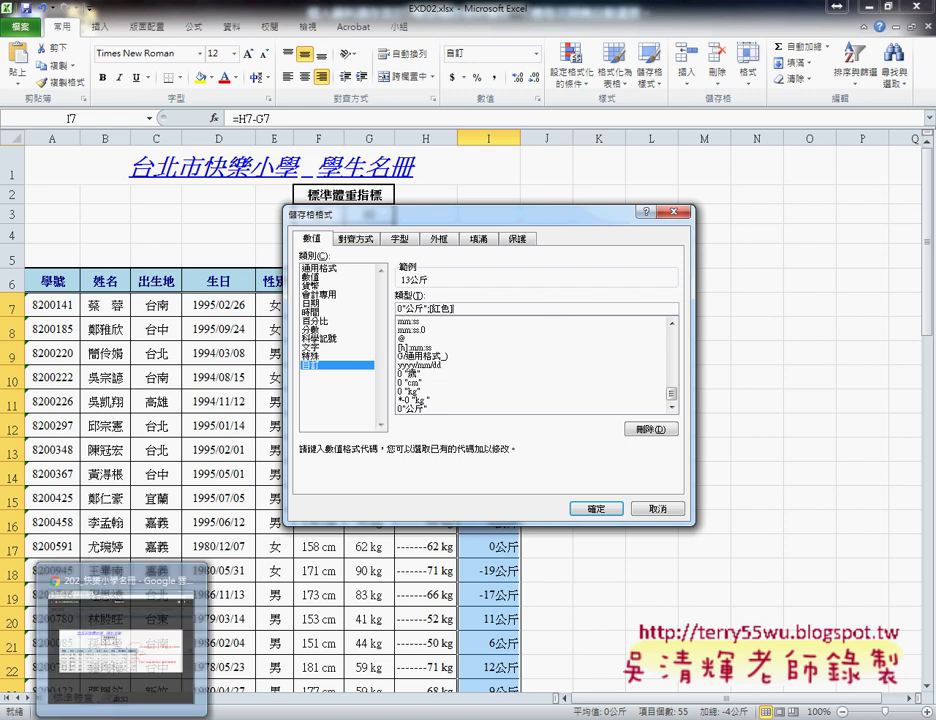
{"action": "left_click", "coordinate": [132, 703]}
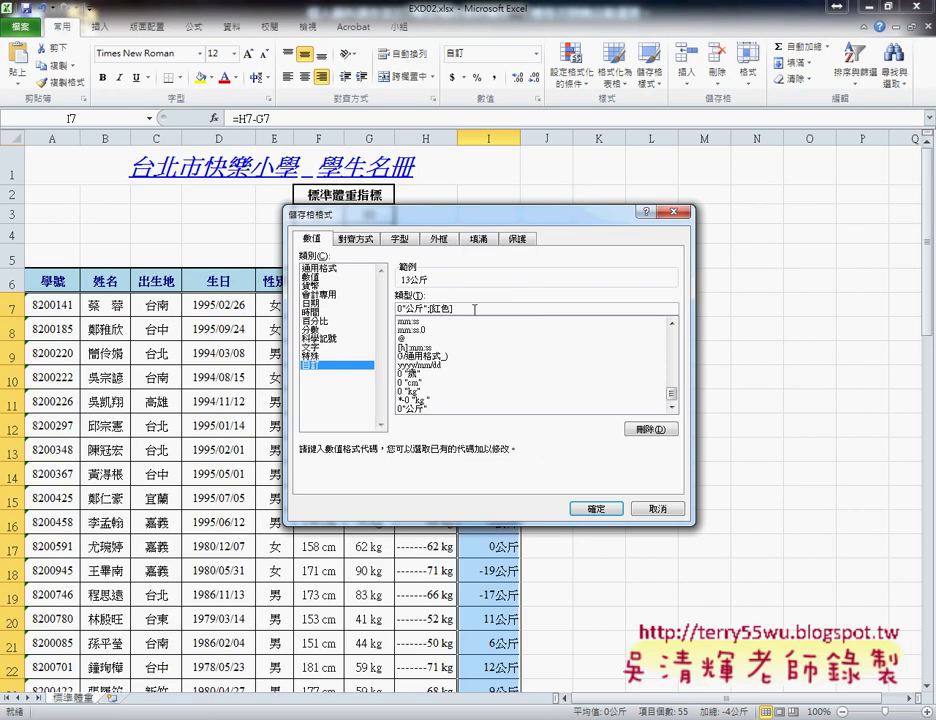
Type the 減0公斤 negative section and the [藍色]完美身材 zero section into the format code.
{"action": "type", "text": "\"\"-公斤"}
{"action": "key", "text": "Down"}
{"action": "key", "text": "Return"}
{"action": "type", "text": "0"}
{"action": "type", "text": "\""}
{"action": "type", "text": "光盆"}
{"action": "type", "text": "公斤"}
{"action": "type", "text": "ㄣ"}
{"action": "key", "text": "space"}
{"action": "type", "text": ";["}
{"action": "type", "text": "藍"}
{"action": "type", "text": "ㄙㄜ"}
{"action": "type", "text": "4"}
{"action": "type", "text": "]"}
{"action": "type", "text": "\"ㄨ"}
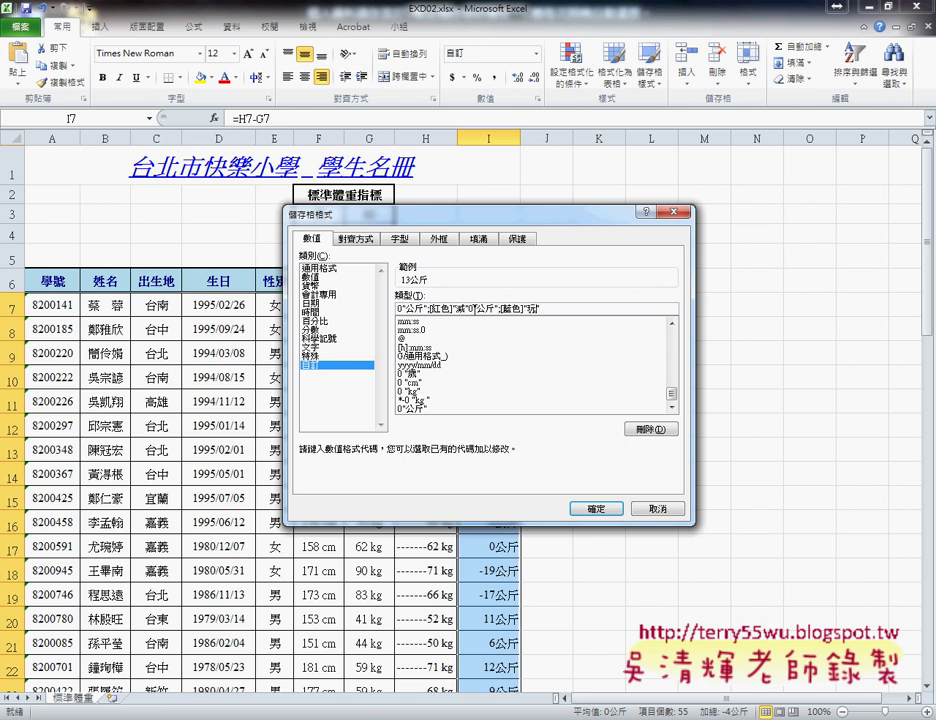
{"action": "type", "text": "ㄢˊㄇㄟㄕㄣㄕㄡ"}
{"action": "type", "text": "ㄘㄞˊ"}
{"action": "key", "text": "BackSpace"}
Quote 減, add the missing semicolon, and apply 0"公斤";[紅色]"減"0"公斤";[藍色]"完美身材".
{"action": "double_click", "coordinate": [456, 309]}
{"action": "type", "text": "\"減\""}
{"action": "left_click", "coordinate": [499, 309]}
{"action": "type", "text": ";"}
{"action": "left_click_drag", "start_coordinate": [532, 309], "coordinate": [580, 309]}
{"action": "left_click_drag", "start_coordinate": [577, 227], "coordinate": [792, 207]}
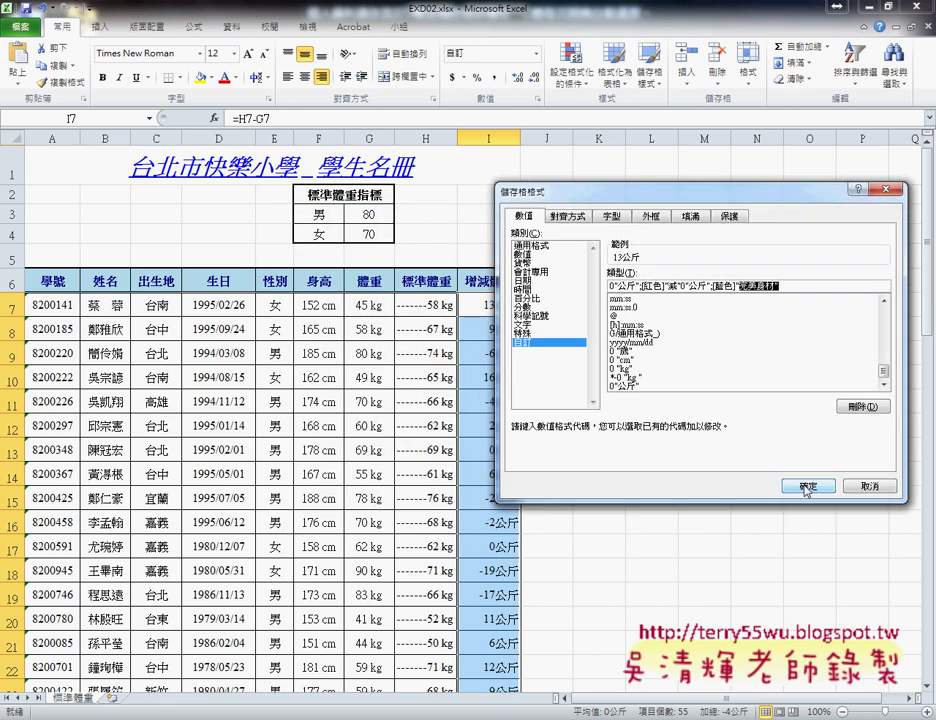
{"action": "left_click", "coordinate": [804, 484]}
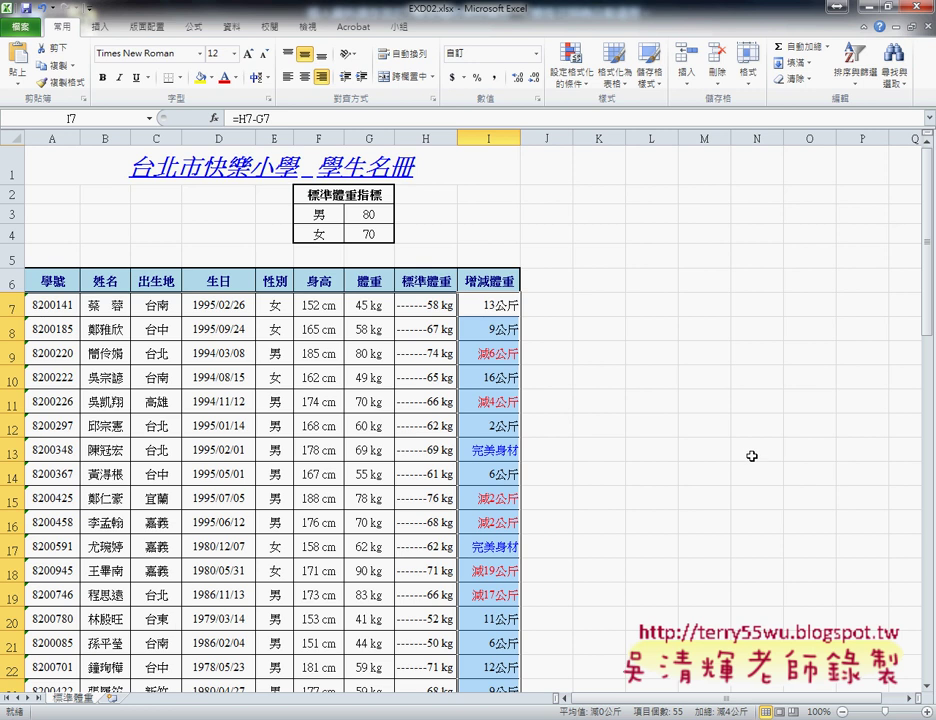
Scroll through column I to verify the red 減 and blue 完美身材 formatting, then return to the PDF.
{"action": "scroll", "coordinate": [750, 452], "scroll_direction": "down", "scroll_amount": 2}
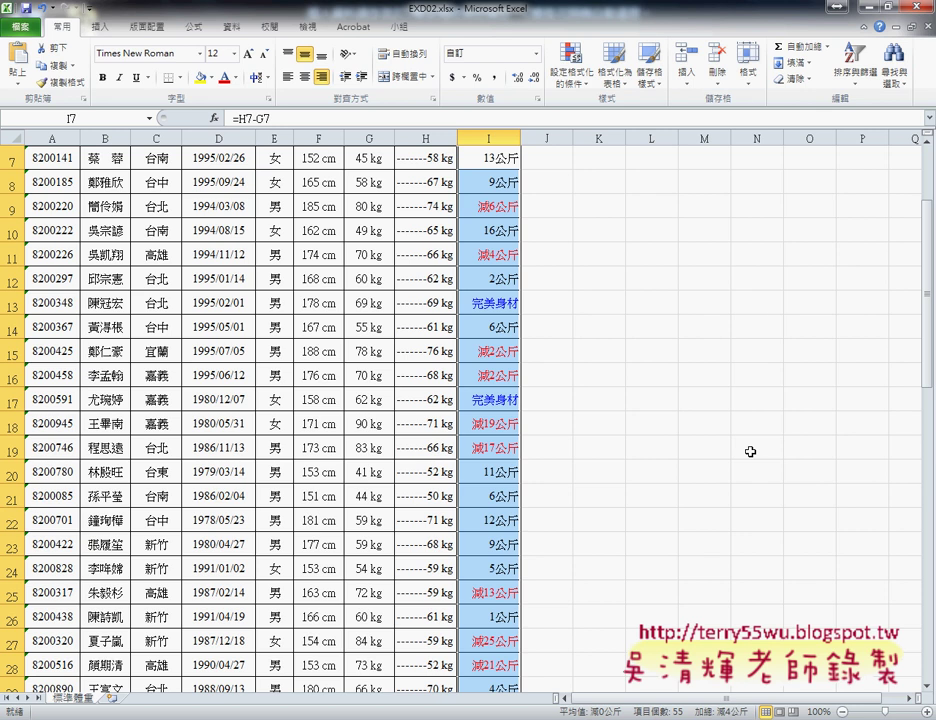
{"action": "scroll", "coordinate": [750, 452], "scroll_direction": "up", "scroll_amount": 1}
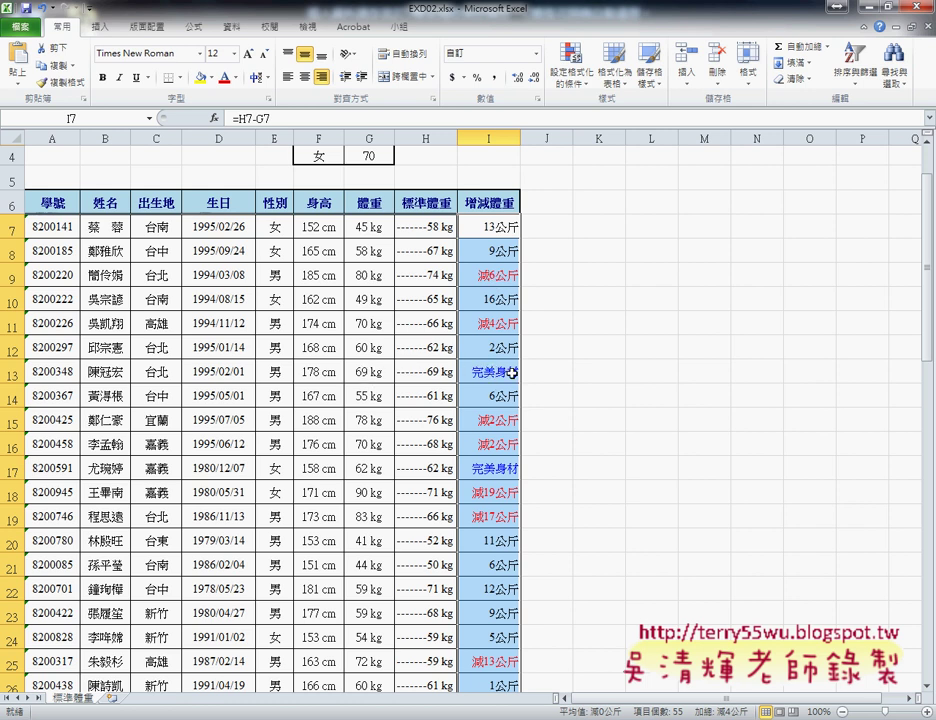
{"action": "scroll", "coordinate": [548, 376], "scroll_direction": "down", "scroll_amount": 2}
{"action": "scroll", "coordinate": [548, 376], "scroll_direction": "down", "scroll_amount": 1}
{"action": "scroll", "coordinate": [548, 376], "scroll_direction": "down", "scroll_amount": 3}
{"action": "scroll", "coordinate": [548, 376], "scroll_direction": "down", "scroll_amount": 4}
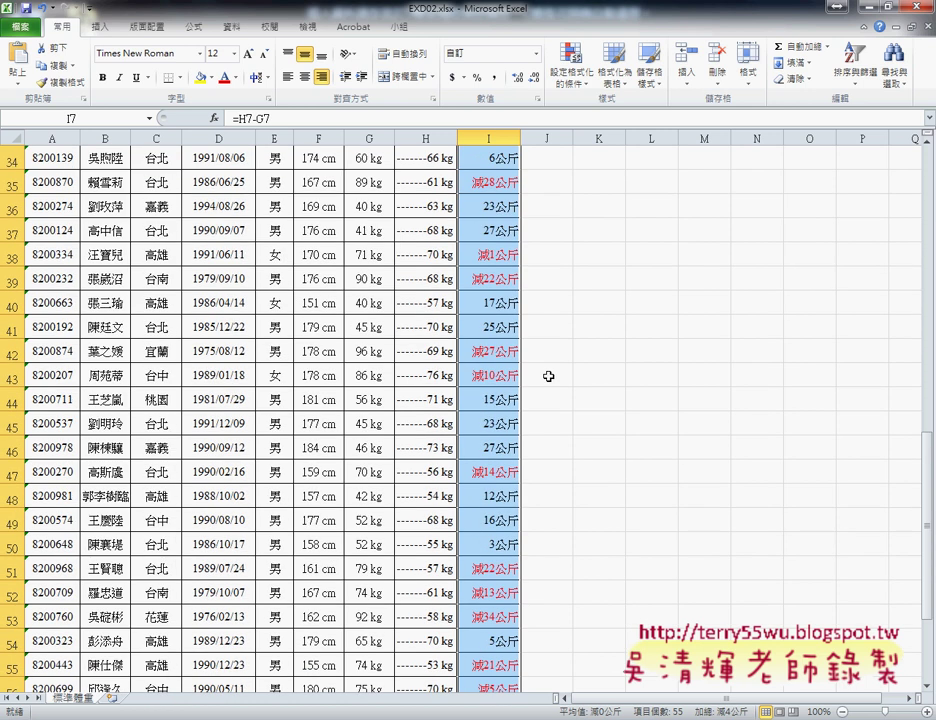
{"action": "scroll", "coordinate": [548, 376], "scroll_direction": "down", "scroll_amount": 3}
{"action": "scroll", "coordinate": [548, 376], "scroll_direction": "up", "scroll_amount": 8}
{"action": "scroll", "coordinate": [548, 376], "scroll_direction": "up", "scroll_amount": 6}
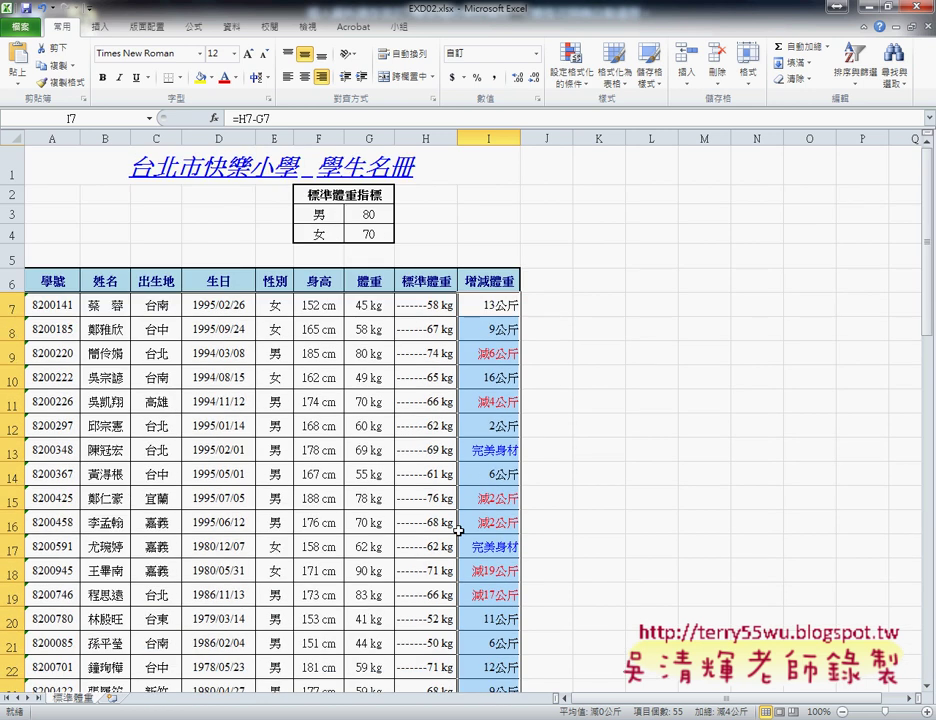
{"action": "key", "text": "alt+Tab"}
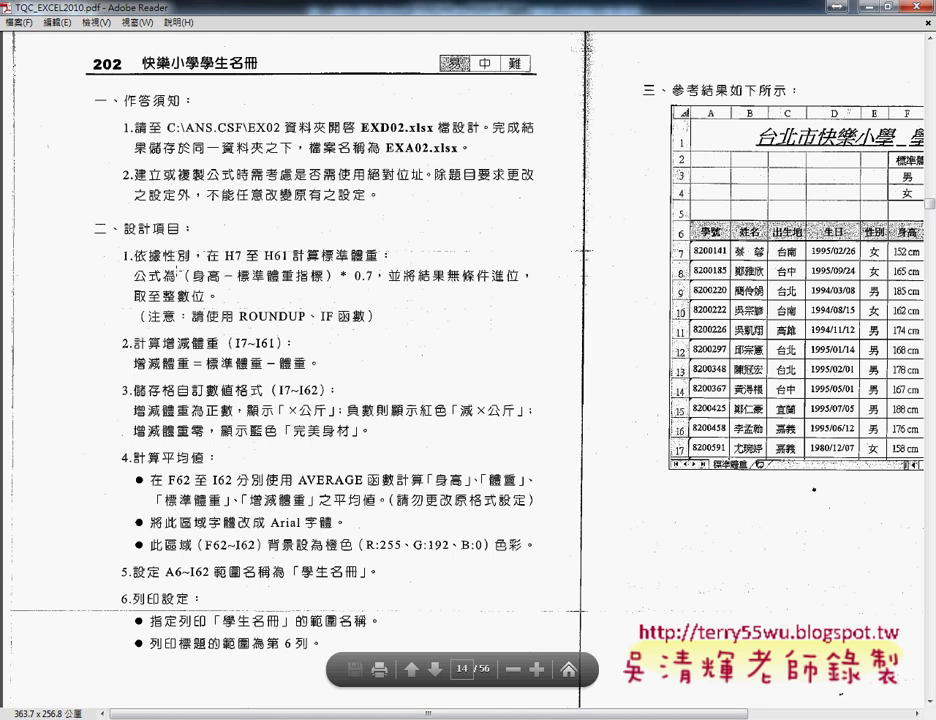